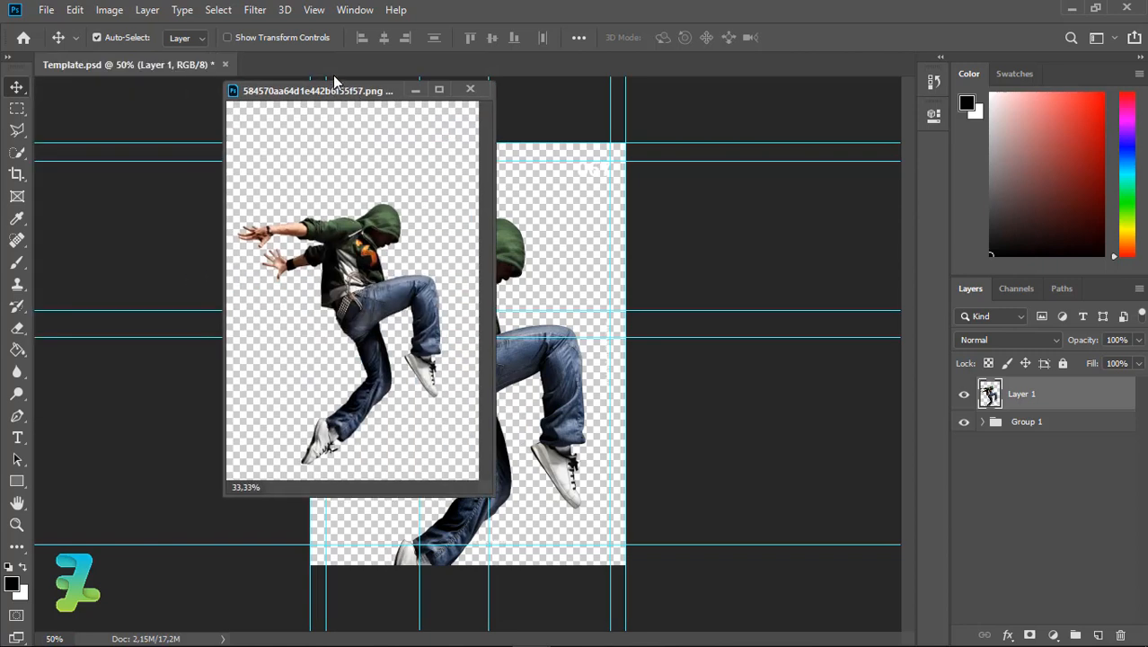
Switch to the Template.psd document and move the middle horizontal guide to the bottom edge of the canvas
left_click(133, 68)
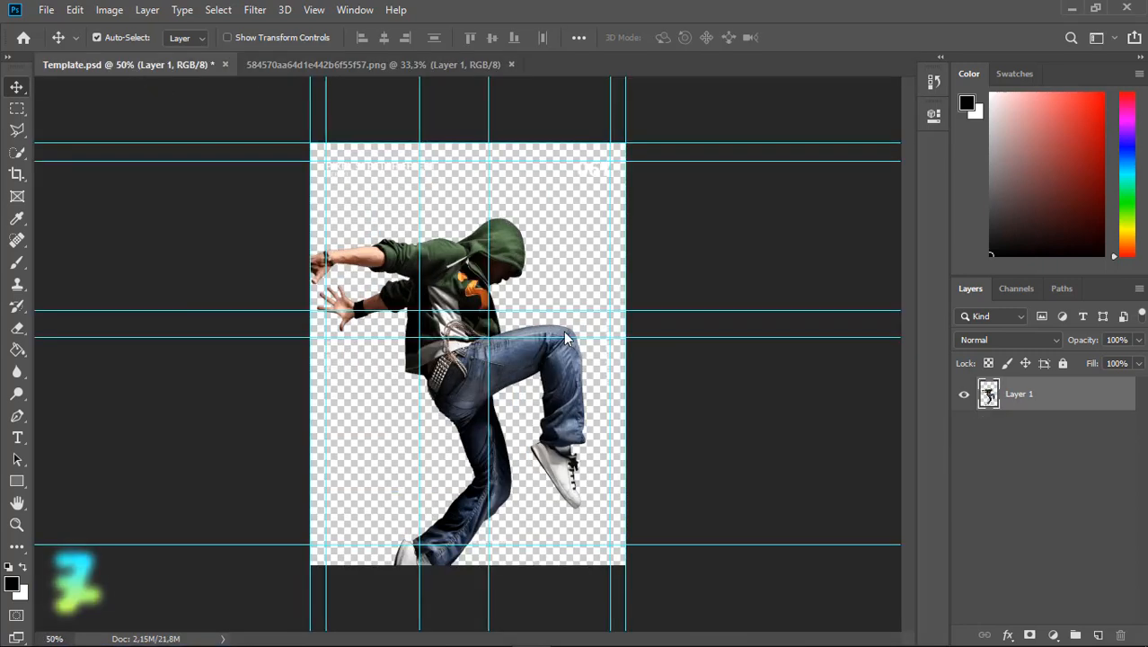
left_click_drag(552, 143, 552, 143)
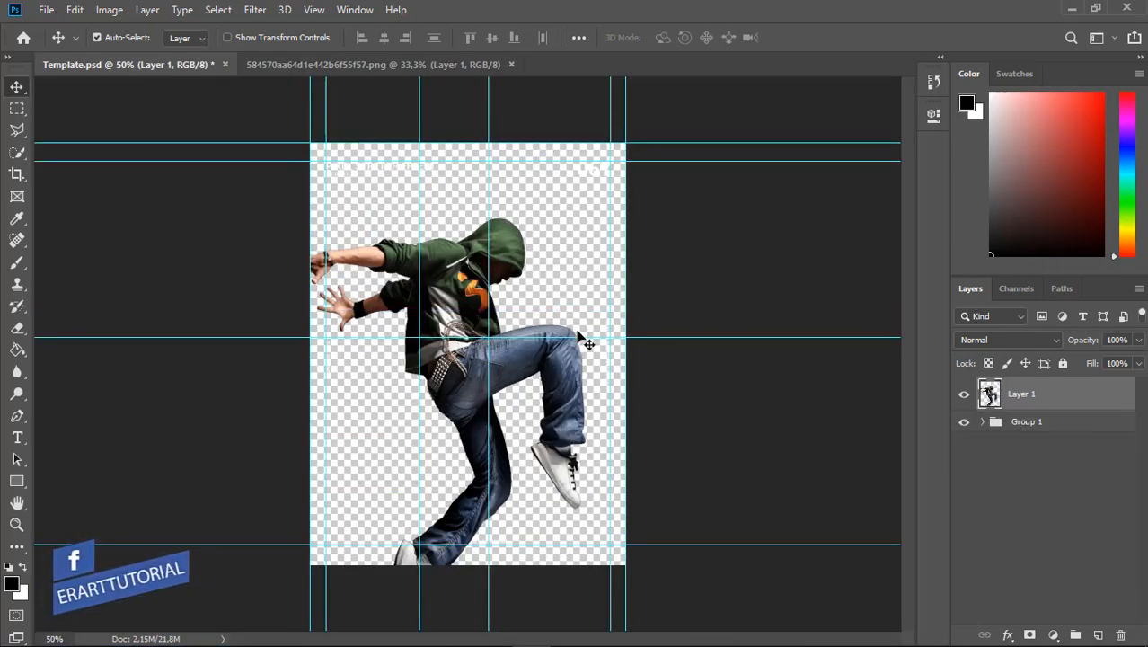
left_click_drag(582, 337, 591, 564)
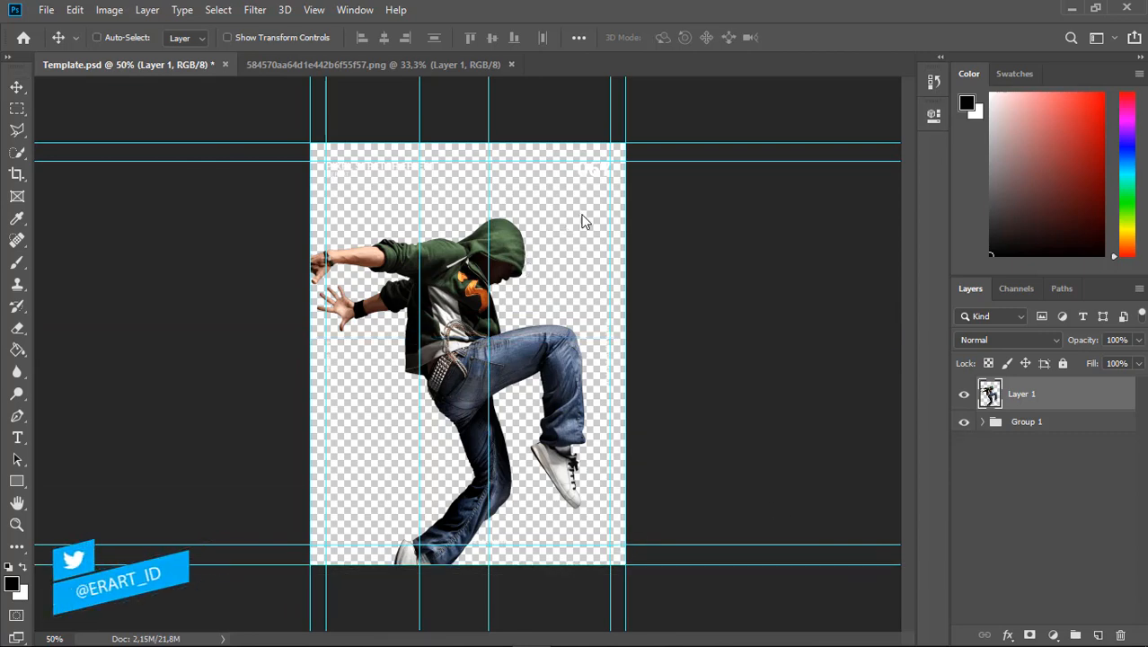
Scale the dancer on Layer 1 to about 66.42% and reposition him around the middle of the canvas
key("ctrl+t")
left_click_drag(584, 210, 532, 283)
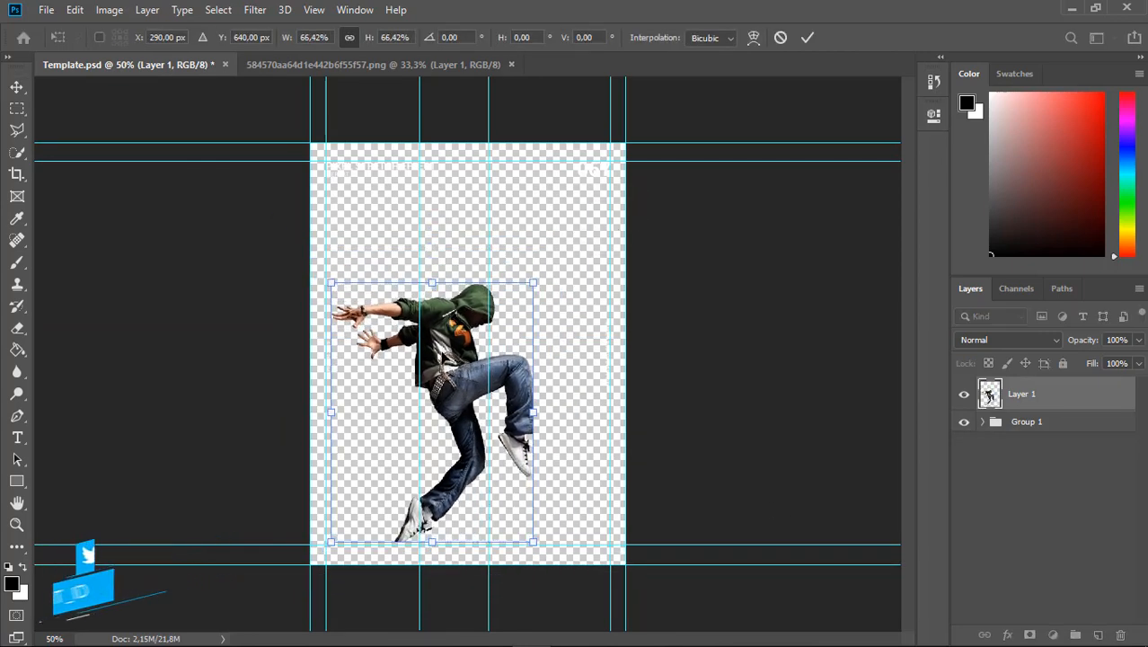
left_click_drag(491, 370, 517, 312)
key("Return")
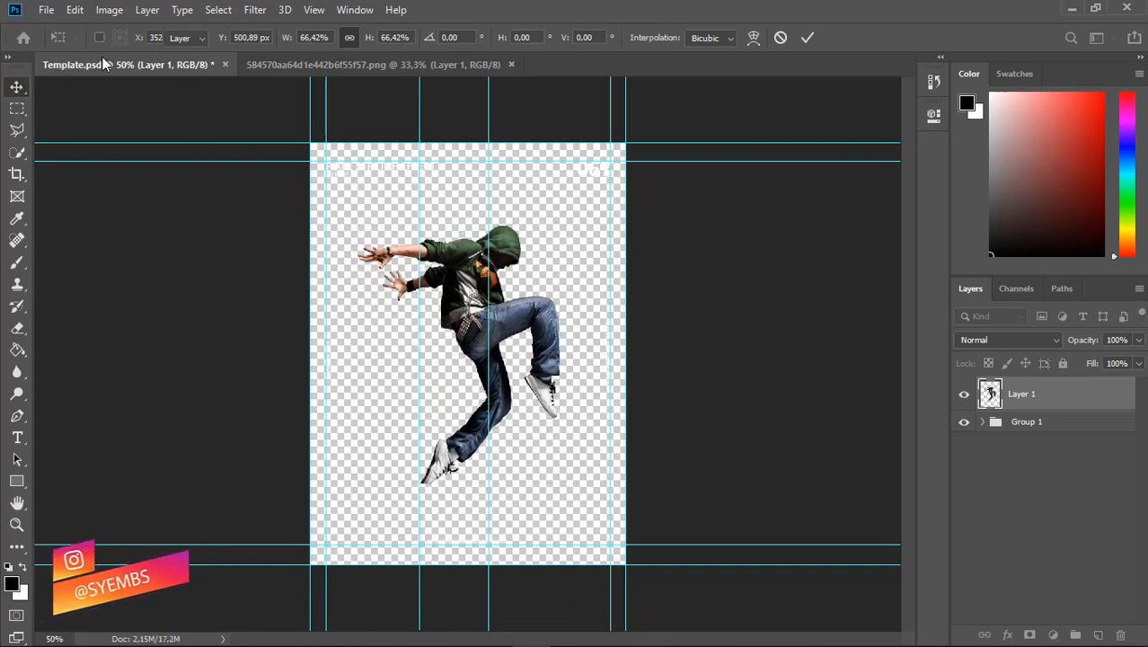
Flip the dancer on Layer 1 horizontally
left_click(75, 9)
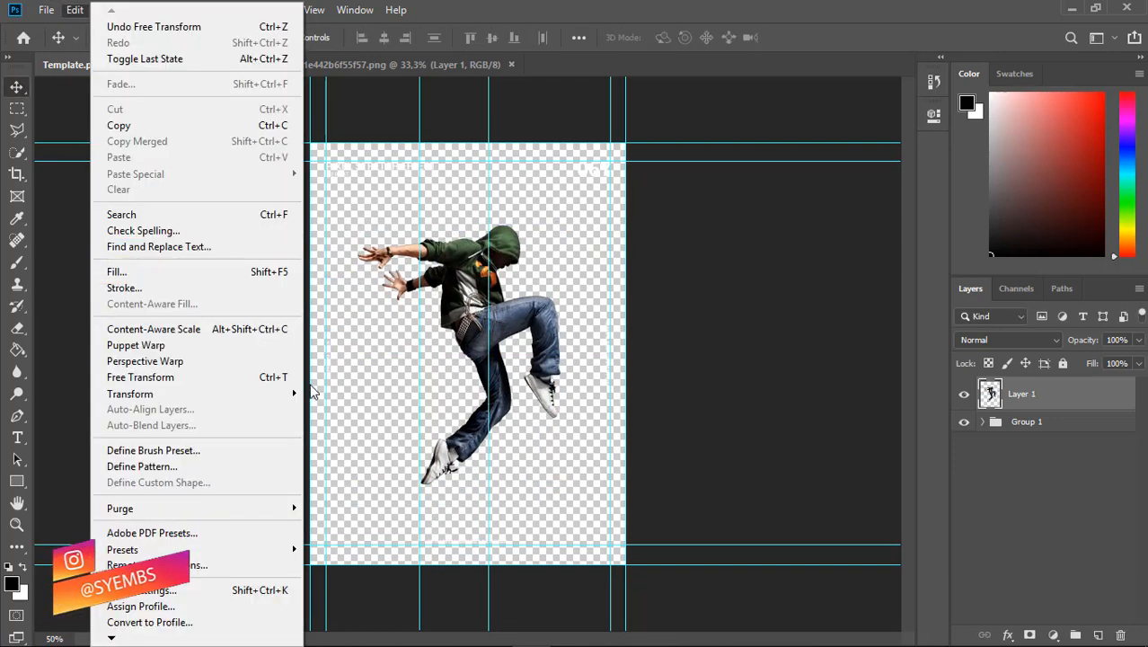
mouse_move(292, 394)
left_click(362, 580)
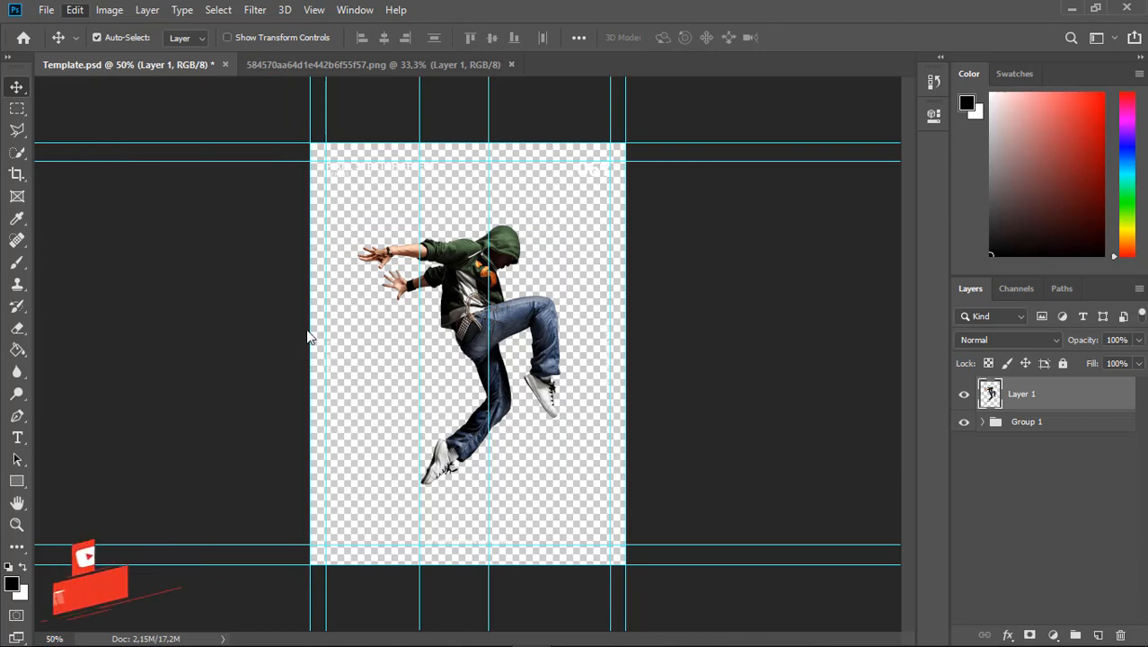
Align the dancer to the vertical centre of the canvas and move Layer 1 below Group 1
key("ctrl+a")
left_click(494, 39)
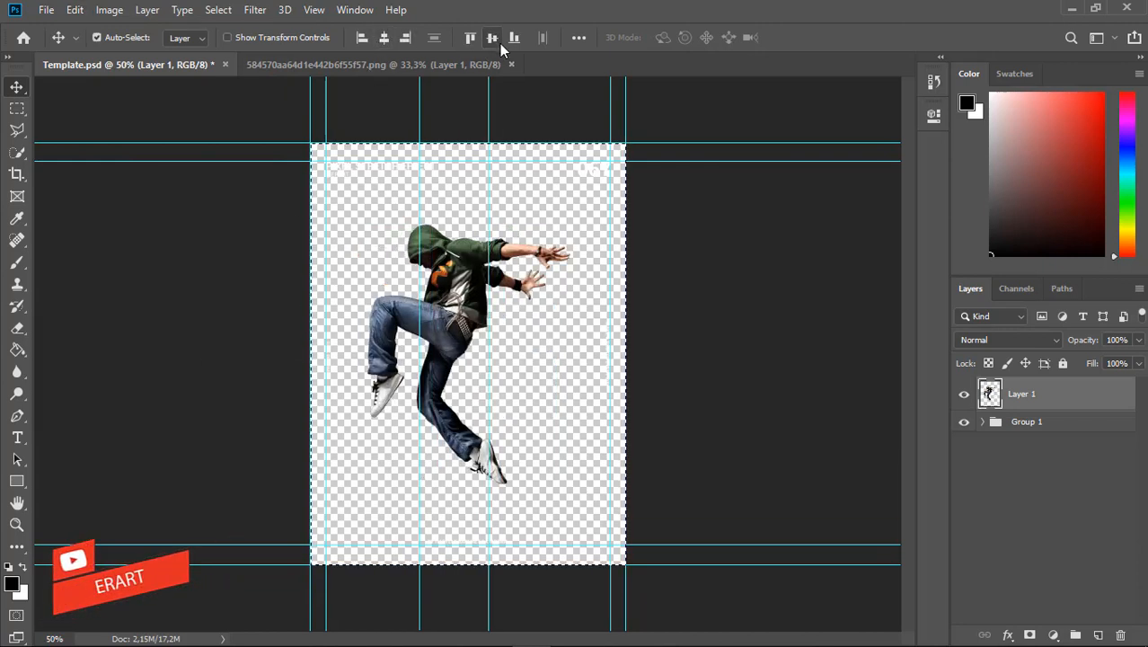
key("ctrl+d")
left_click_drag(1002, 401, 1011, 443)
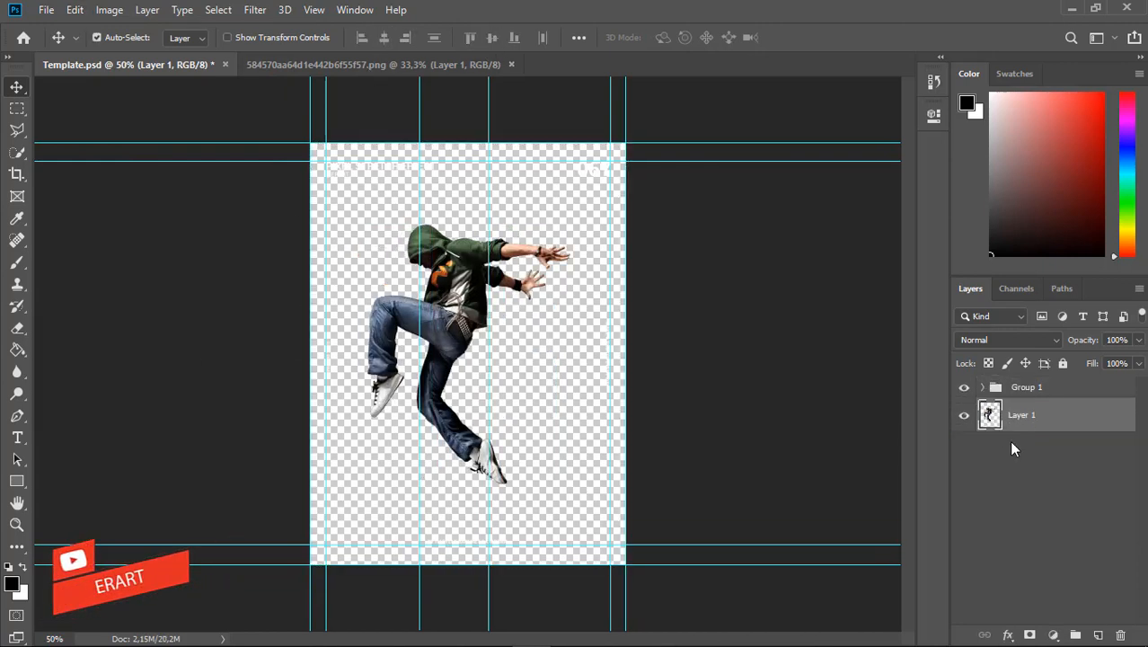
Add a gradient fill layer above Layer 1 and load the Red, Green preset for it
left_click(1052, 635)
left_click(1047, 349)
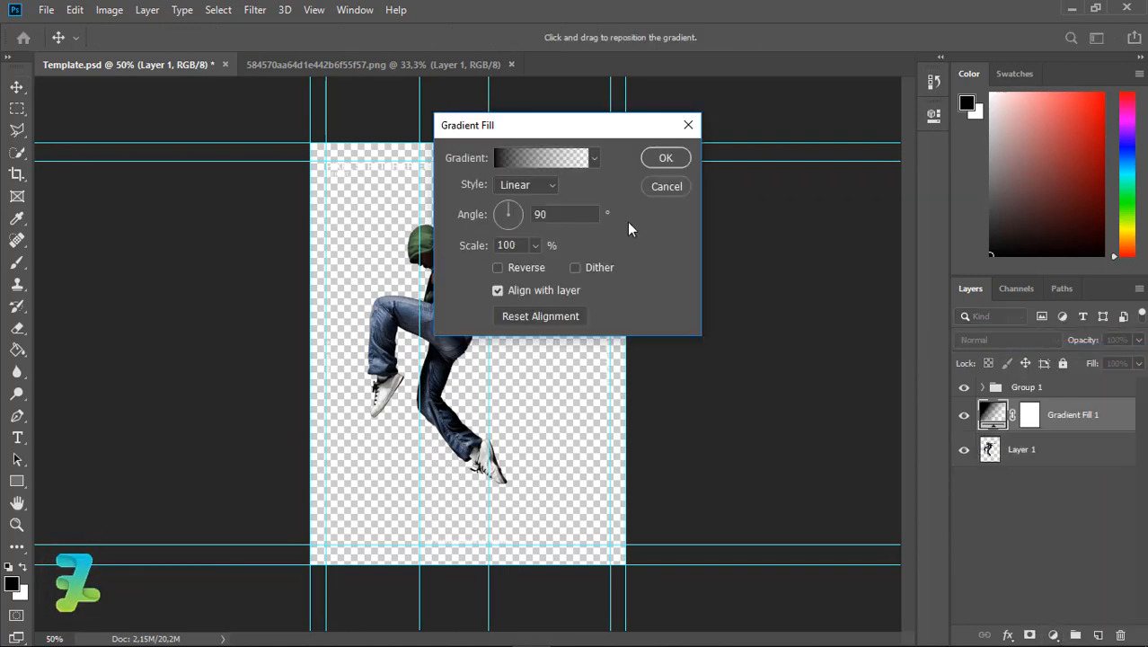
left_click(518, 159)
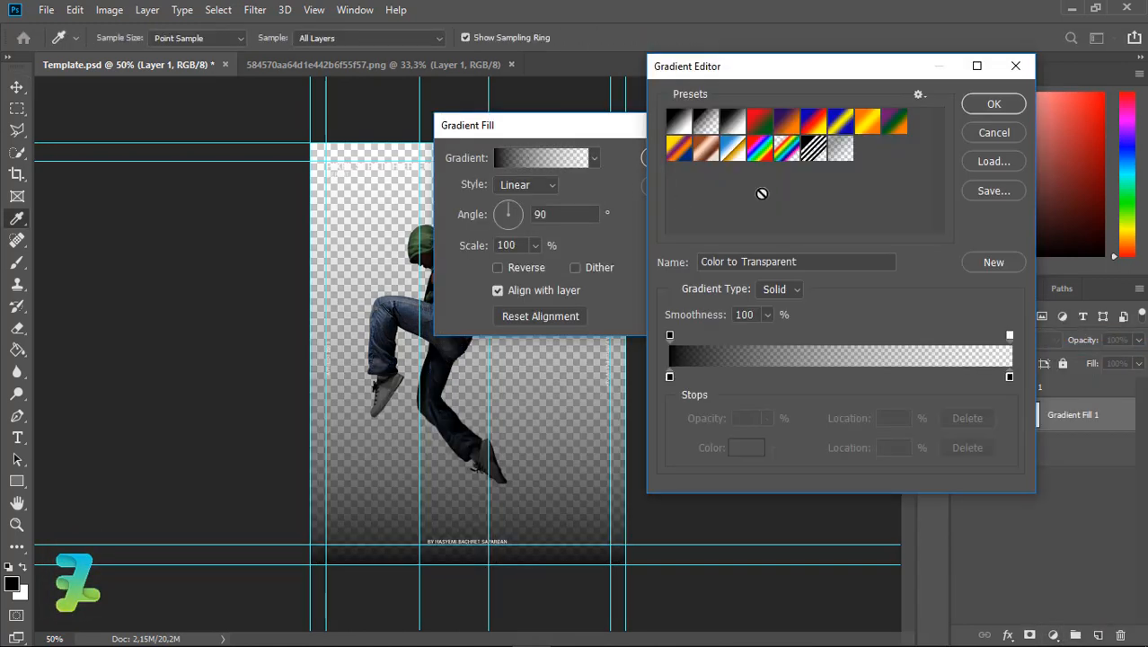
left_click(760, 127)
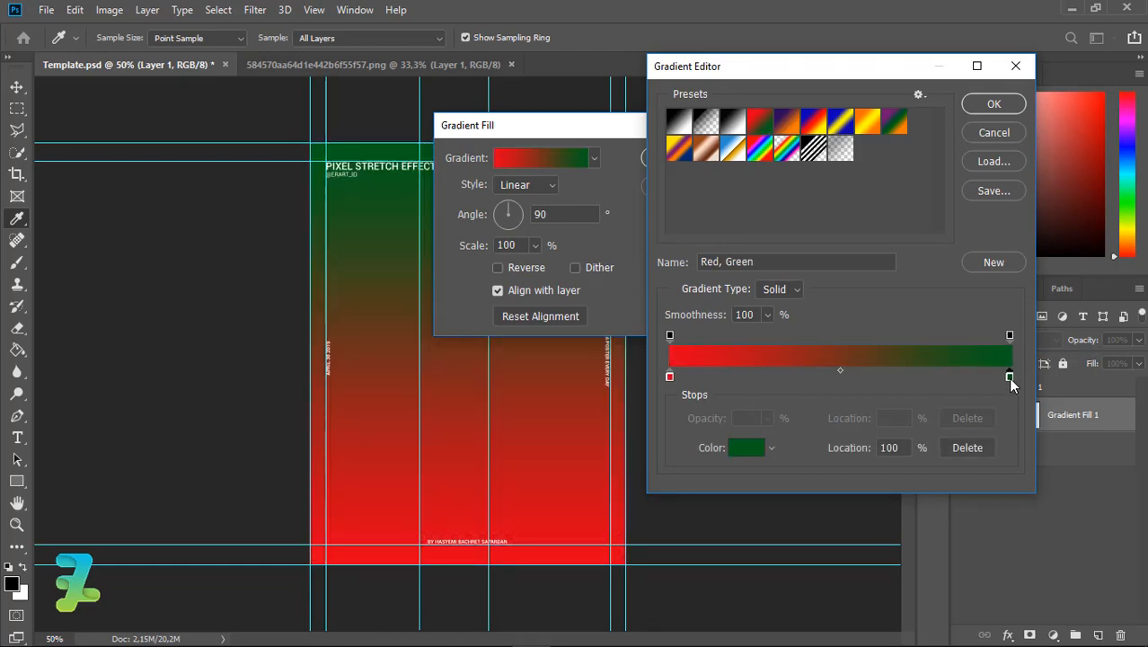
Recolour the gradient's green stop to dark blue 080439, accept the fill, and move the gradient layer beneath Layer 1
double_click(1010, 376)
type("070060")
left_click_drag(447, 110, 1063, 145)
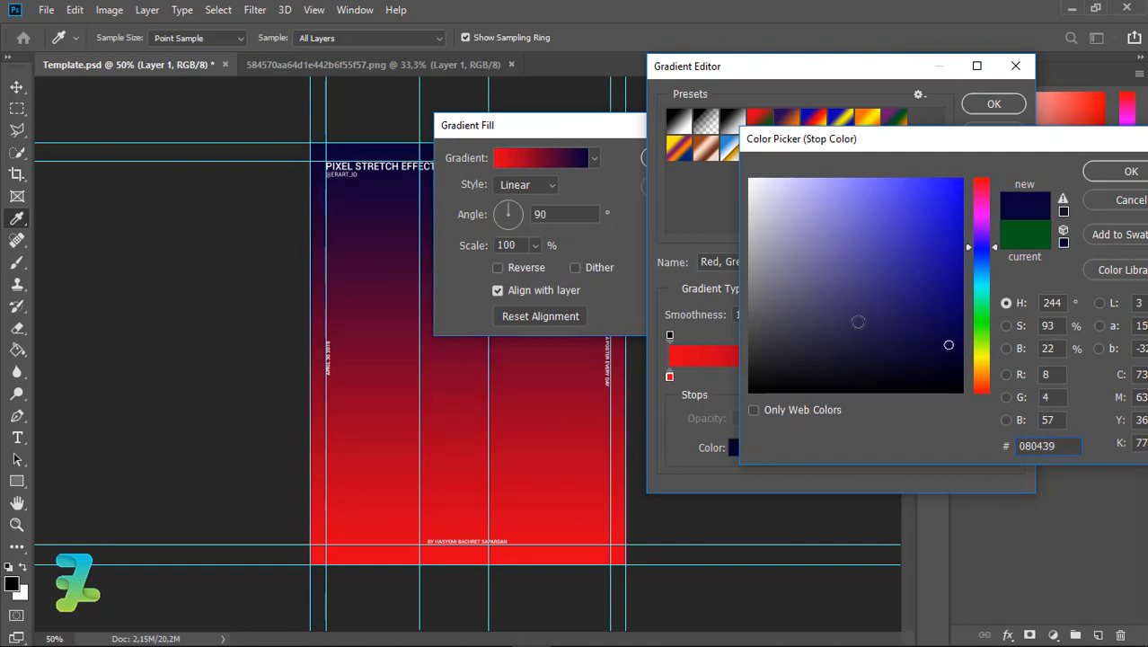
left_click(1110, 173)
left_click(392, 283)
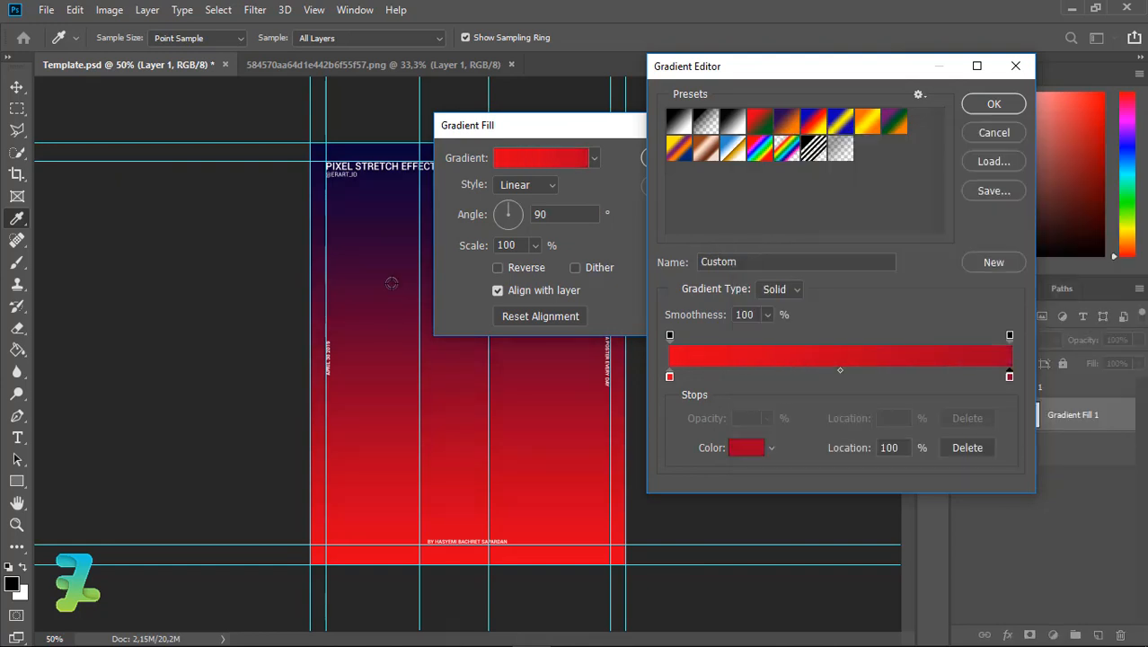
key("ctrl+z")
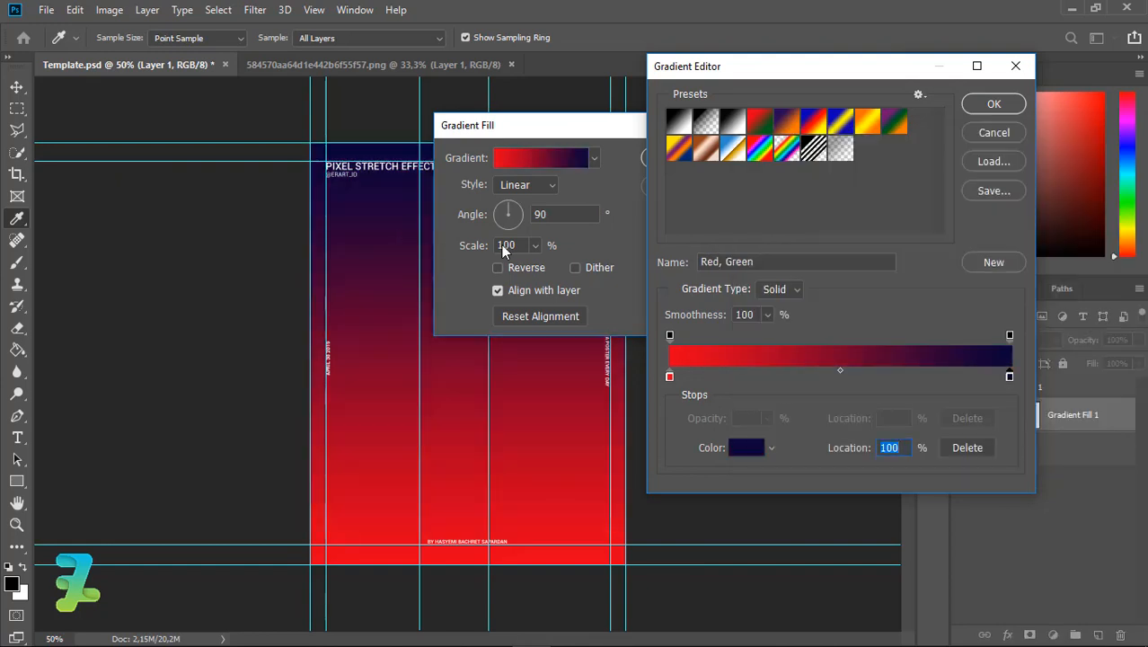
left_click(994, 105)
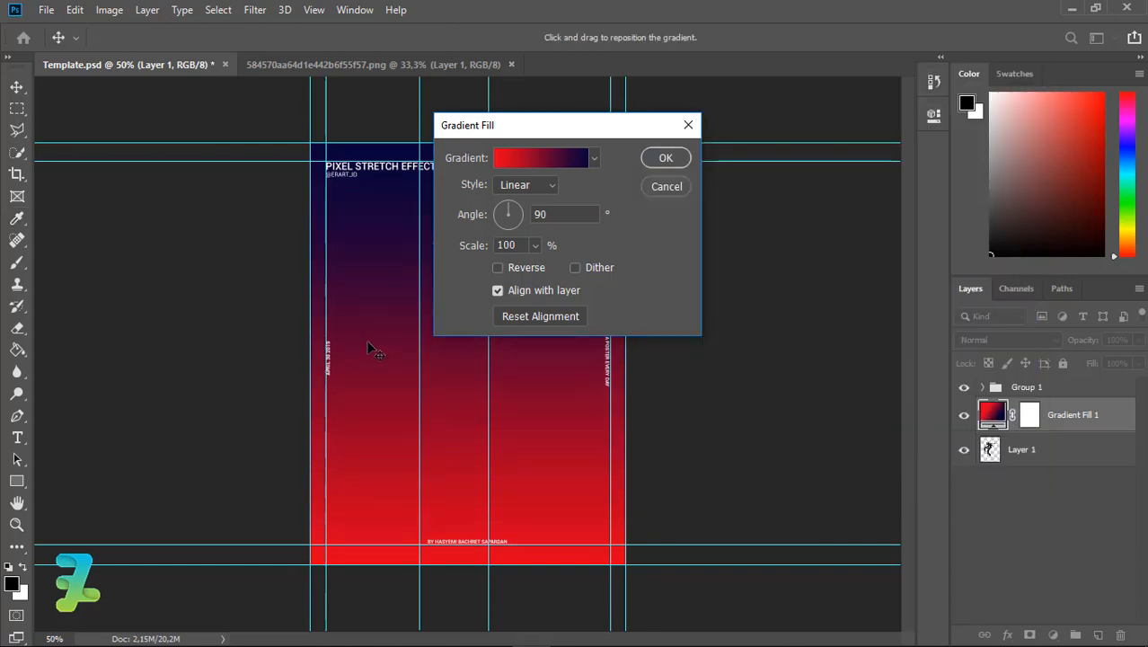
left_click(660, 163)
left_click_drag(992, 414, 997, 458)
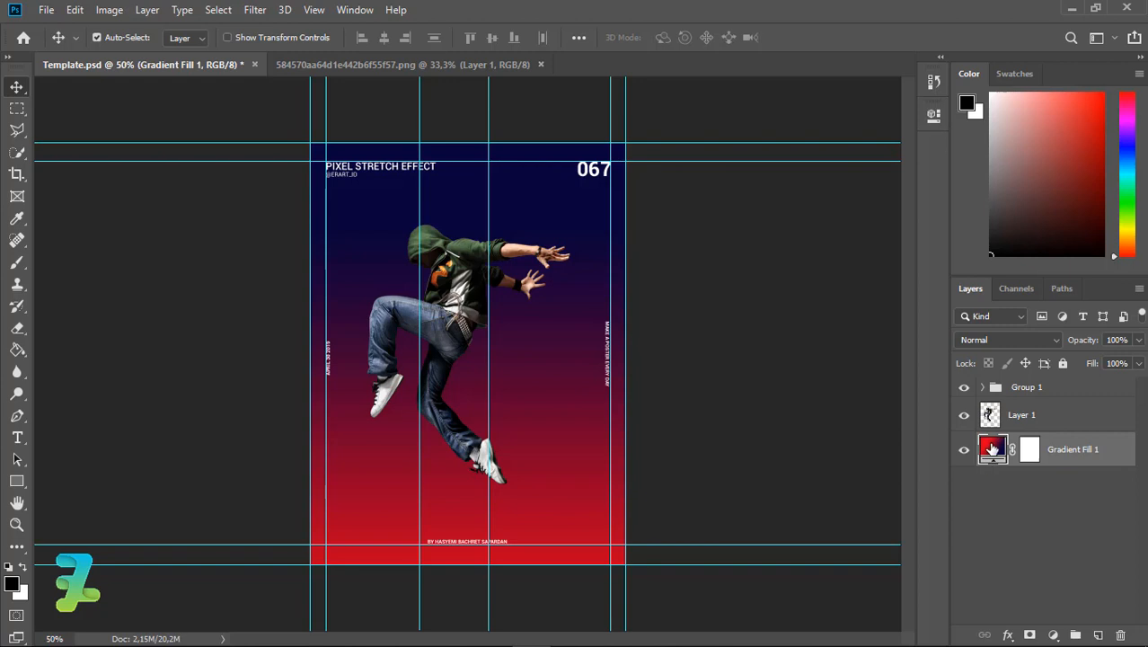
Change the red stop of the Gradient Fill 1 layer to dark green 018116
double_click(986, 449)
left_click(550, 157)
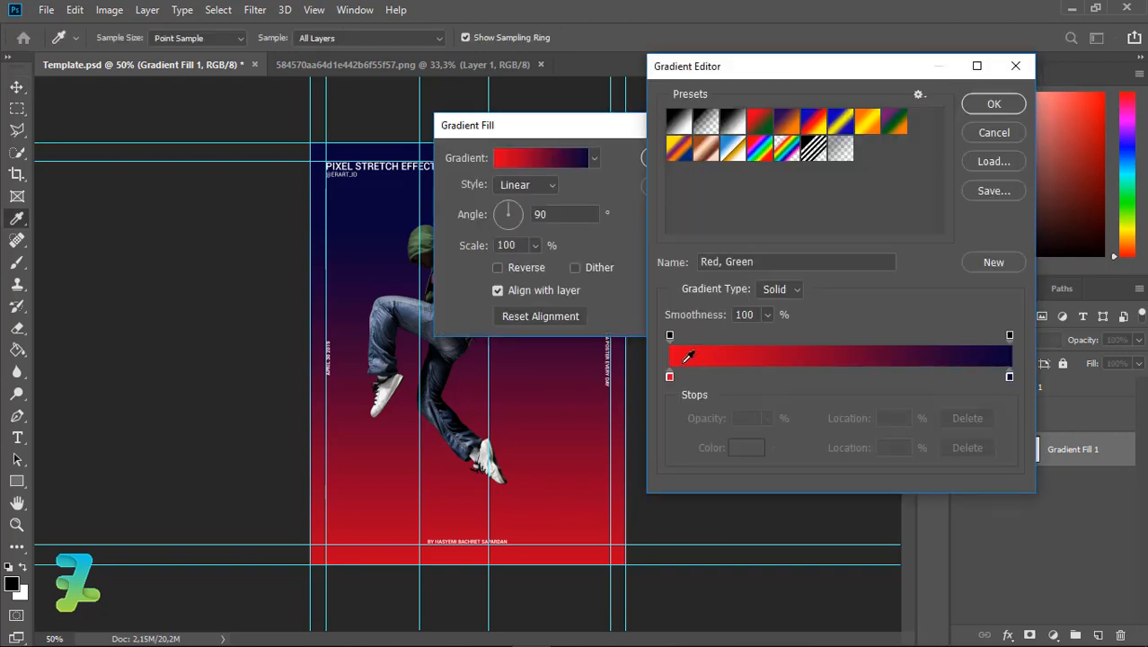
double_click(669, 376)
type("00e125")
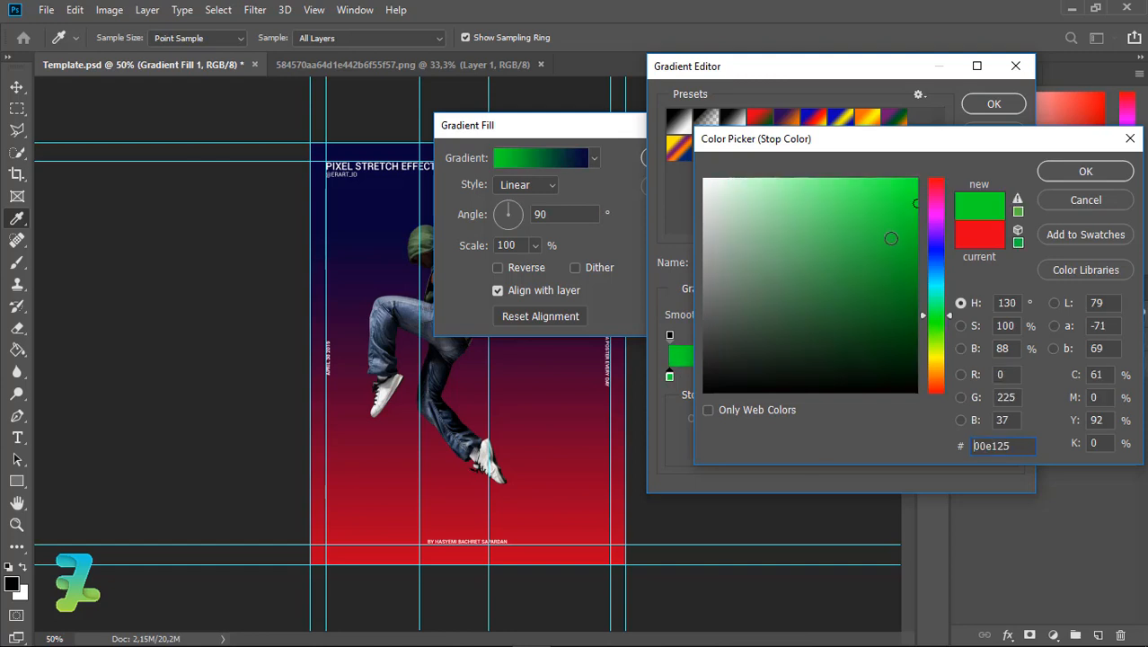
left_click_drag(911, 218, 916, 283)
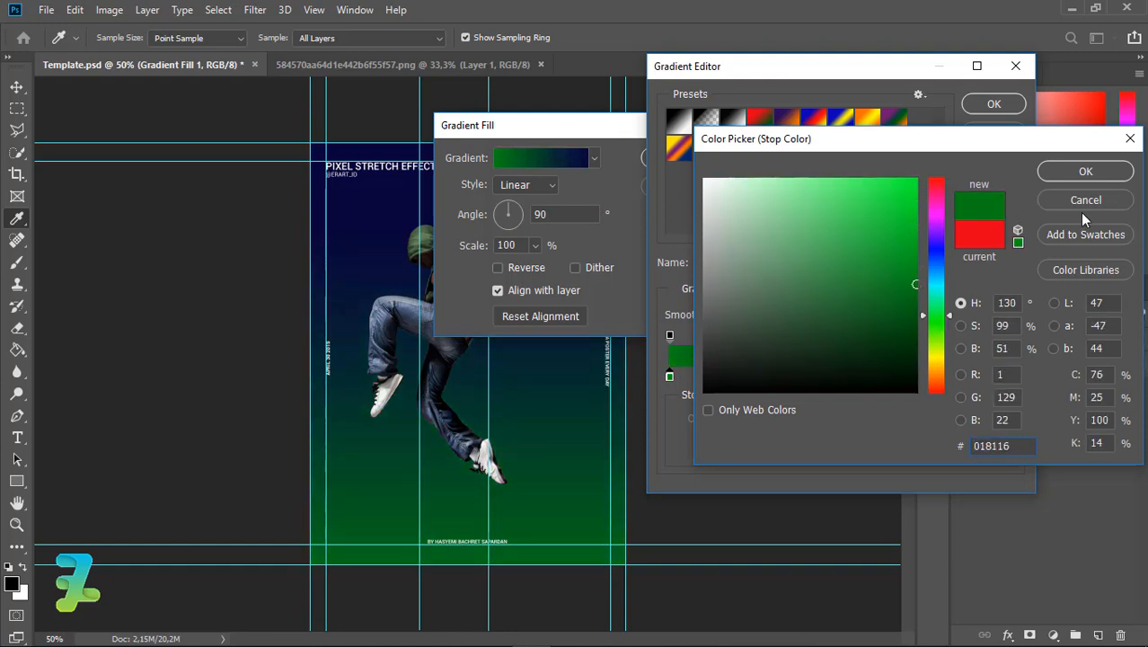
left_click(1069, 171)
left_click(975, 106)
left_click(657, 163)
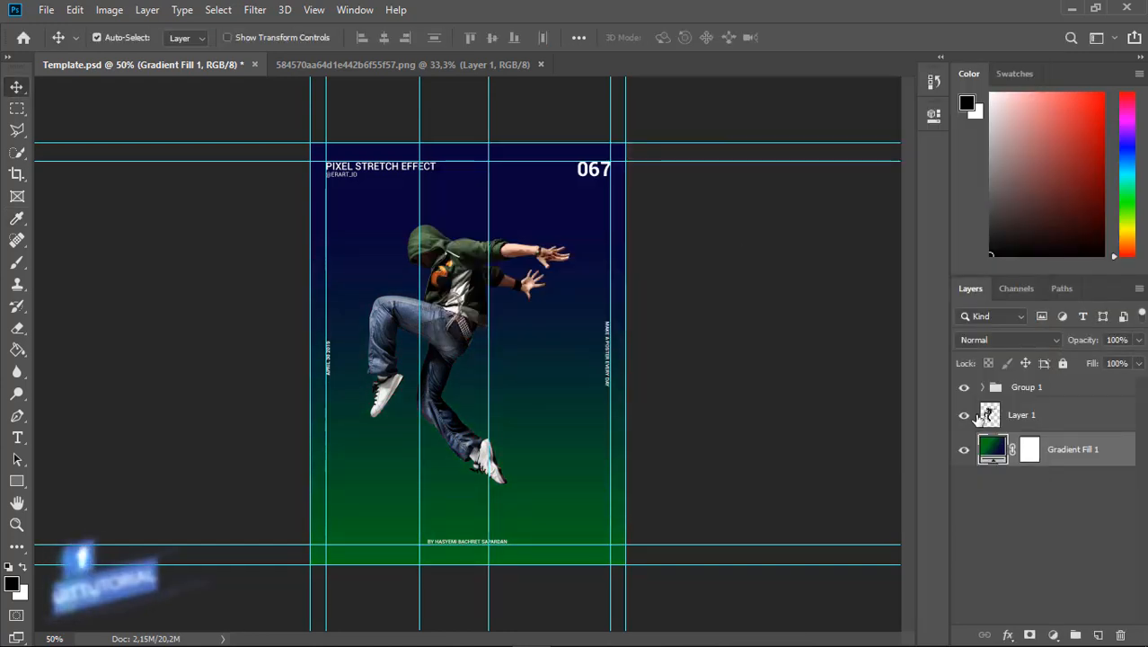
Copy a very thin vertical strip of the lower shoe's toe area from Layer 1 to a new layer
left_click(986, 411)
key("ctrl+plus")
key("ctrl+plus")
key("ctrl+plus")
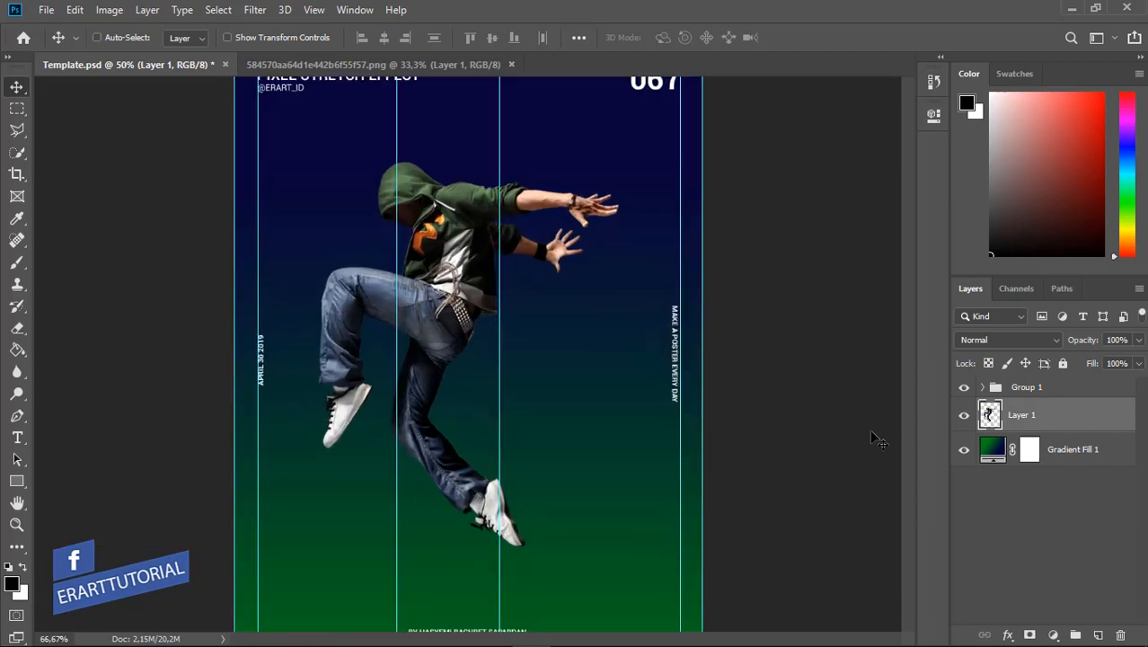
scroll(923, 431, "down", 4)
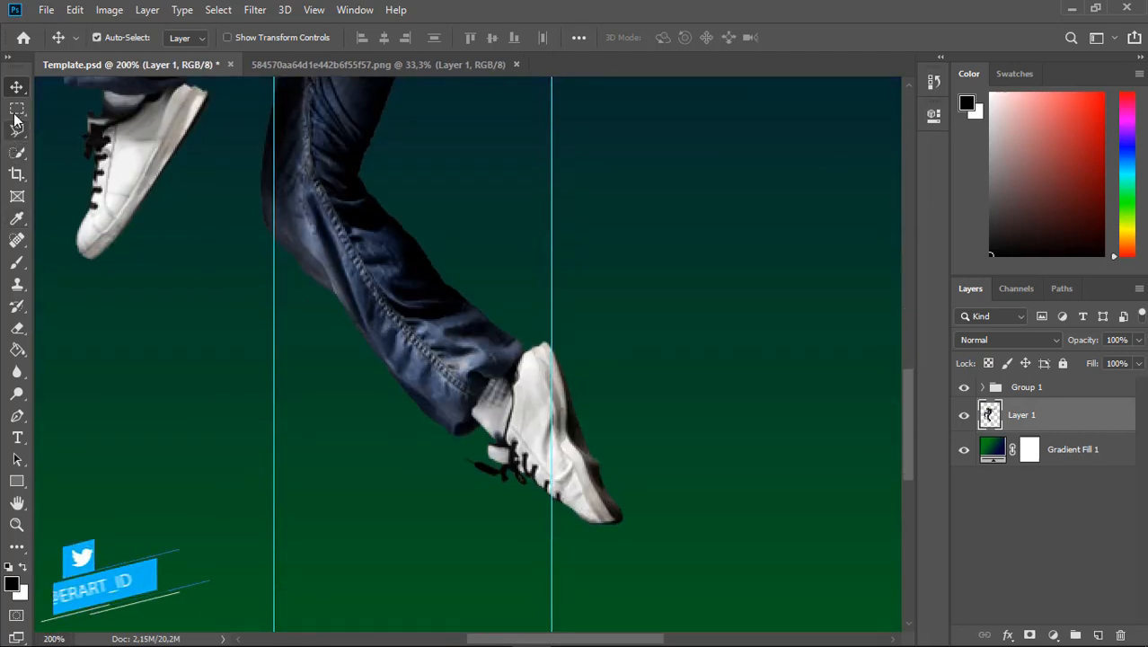
key("m")
left_click_drag(581, 432, 593, 467)
key("ctrl+j")
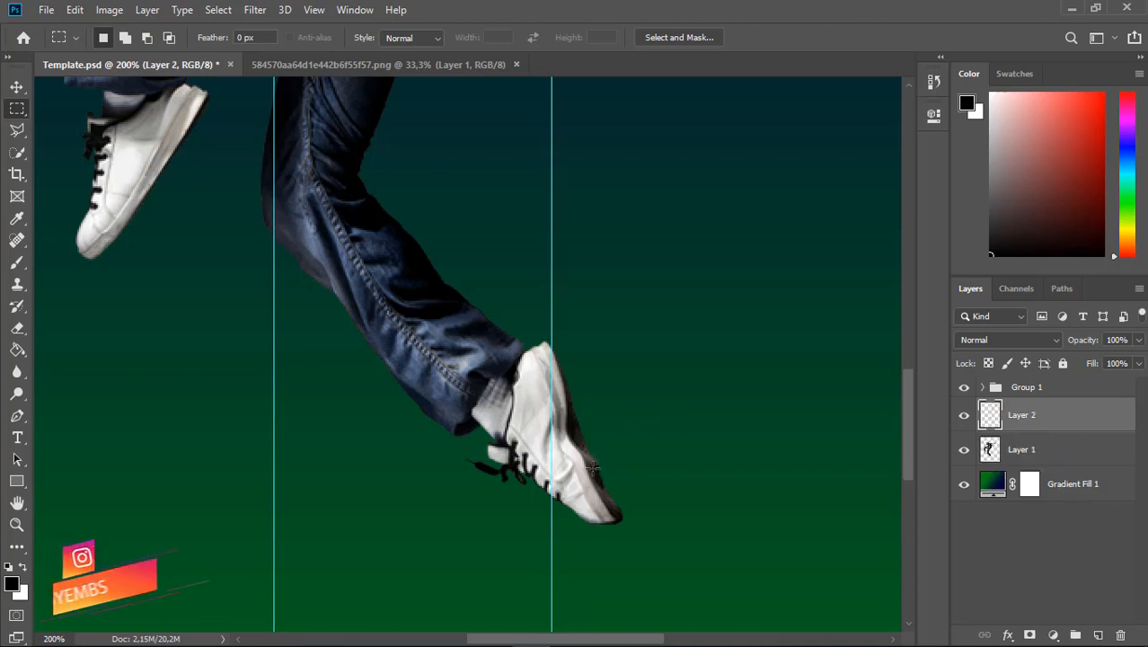
Stretch the copied toe strip horizontally across the full canvas width, keeping its height at 100%
key("ctrl+minus")
key("ctrl+t")
left_click_drag(541, 424, 153, 413)
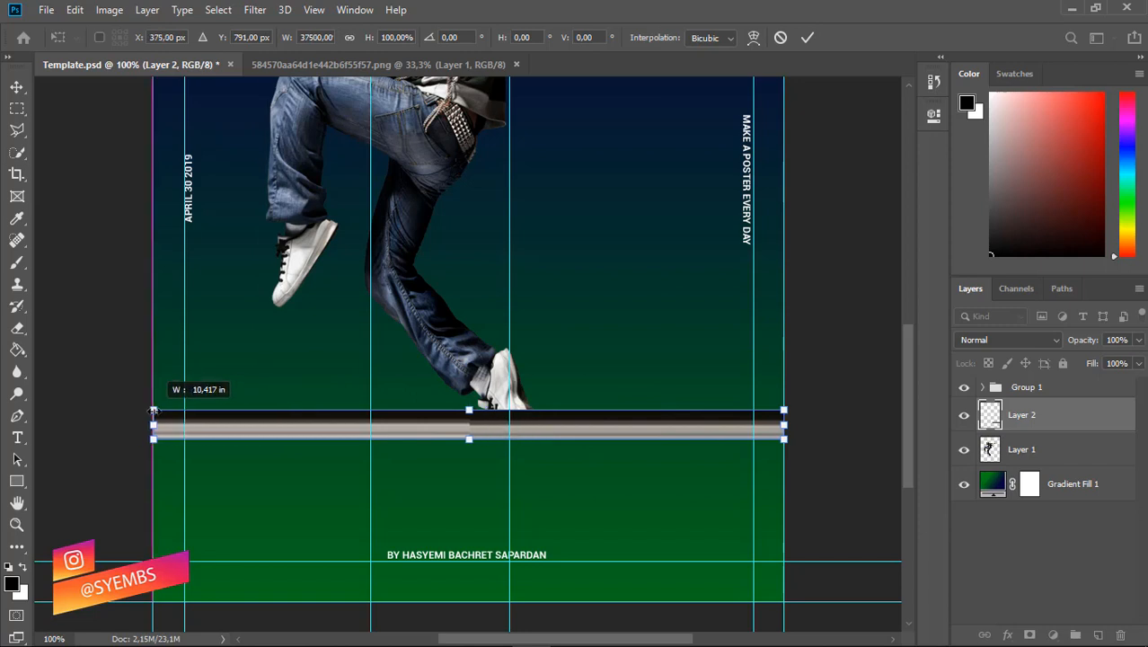
key("ctrl+plus")
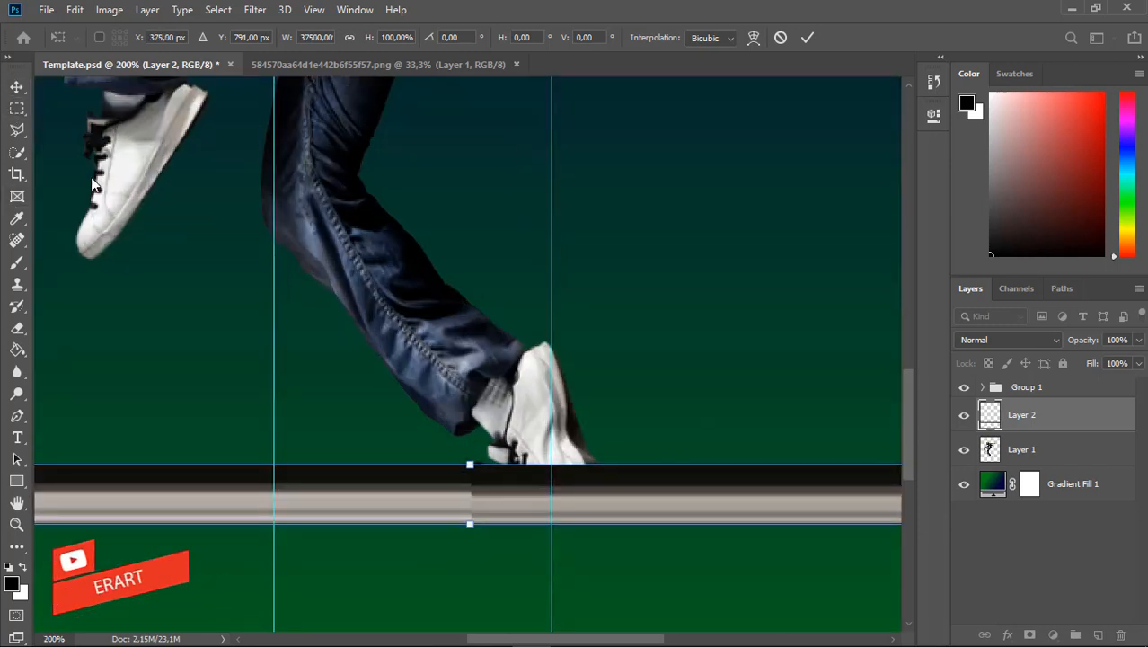
key("Return")
key("m")
left_click_drag(550, 463, 549, 347)
left_click(539, 254)
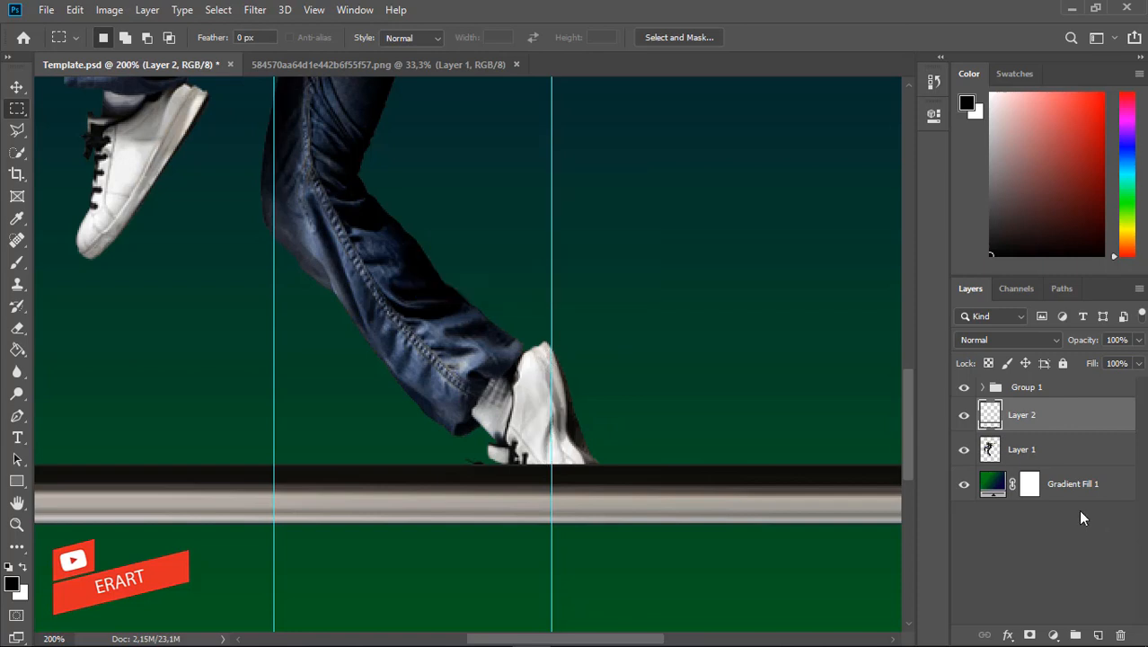
Copy a thin vertical strip of the shoe on Layer 1, about 1.01 in tall above the stretched band, to a new layer
left_click(992, 455)
left_click_drag(550, 463, 553, 353)
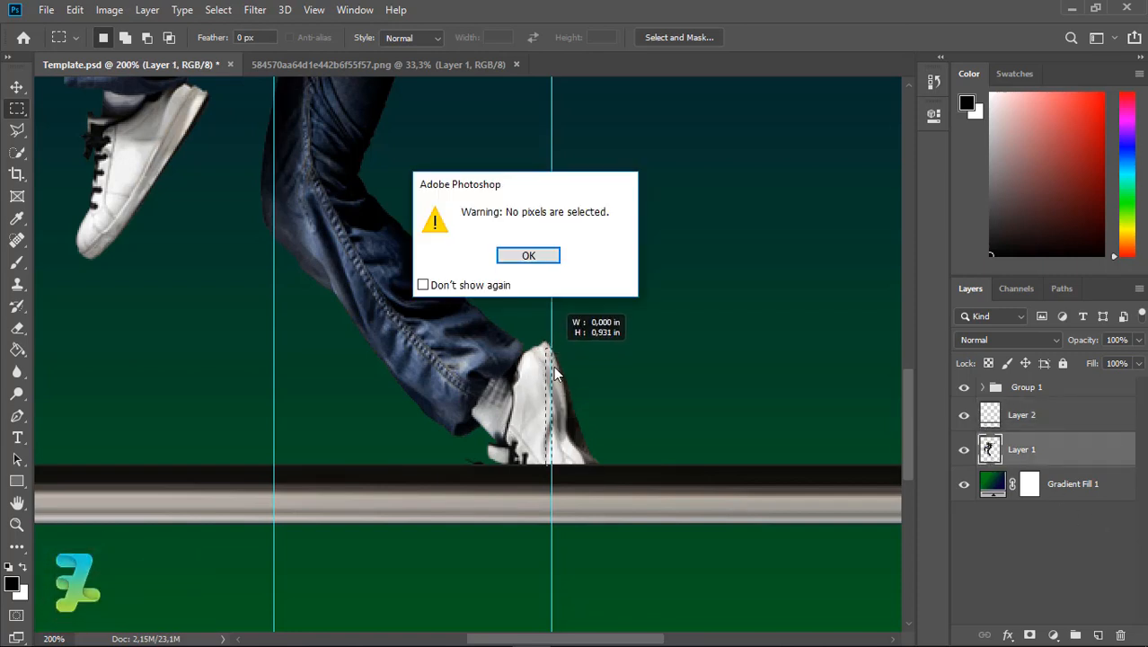
left_click(527, 257)
left_click_drag(539, 393, 542, 344)
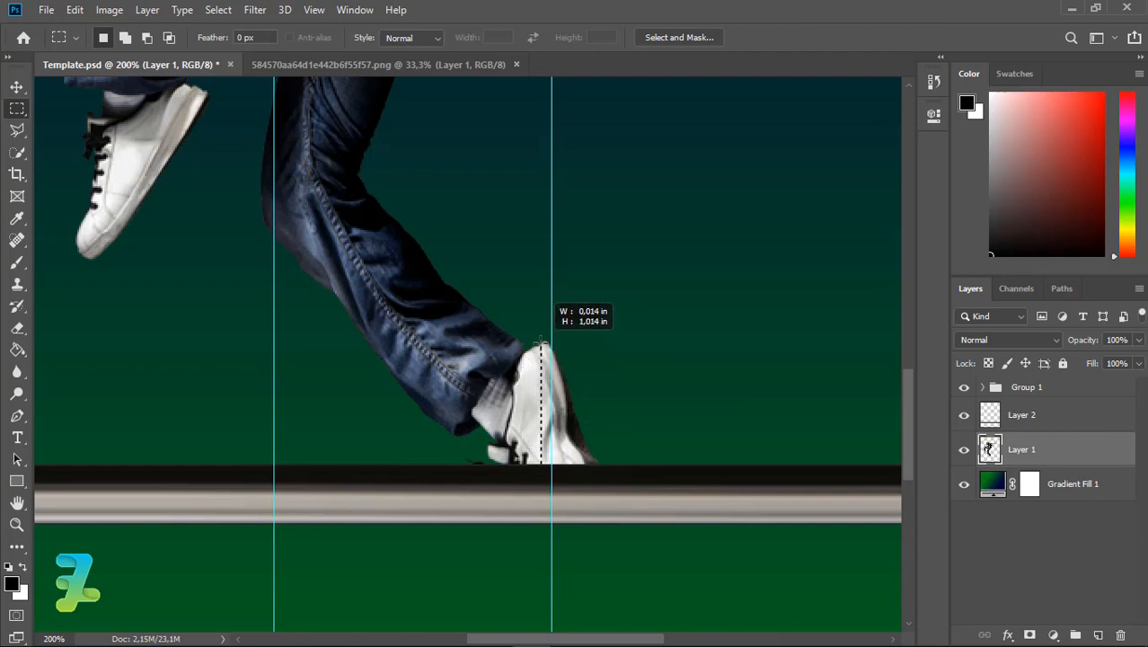
key("ctrl+j")
Stretch the second shoe strip horizontally across the full canvas width, keeping its height at 100%
key("ctrl+minus")
key("ctrl+minus")
key("ctrl+t")
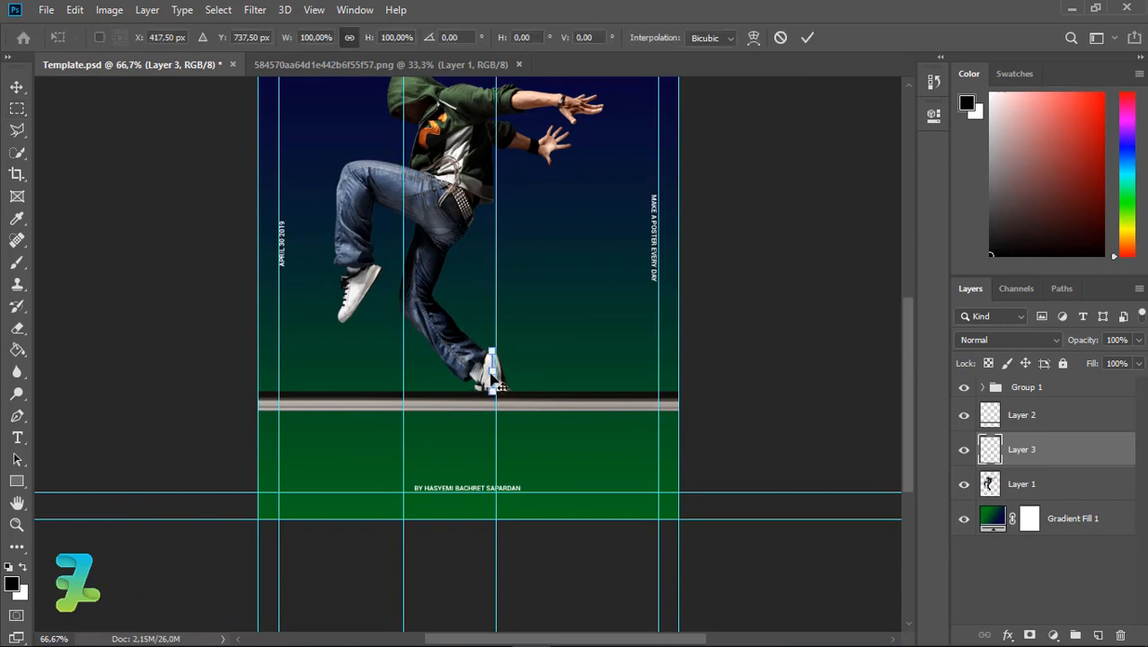
key("ctrl+plus")
left_click_drag(577, 380, 783, 380)
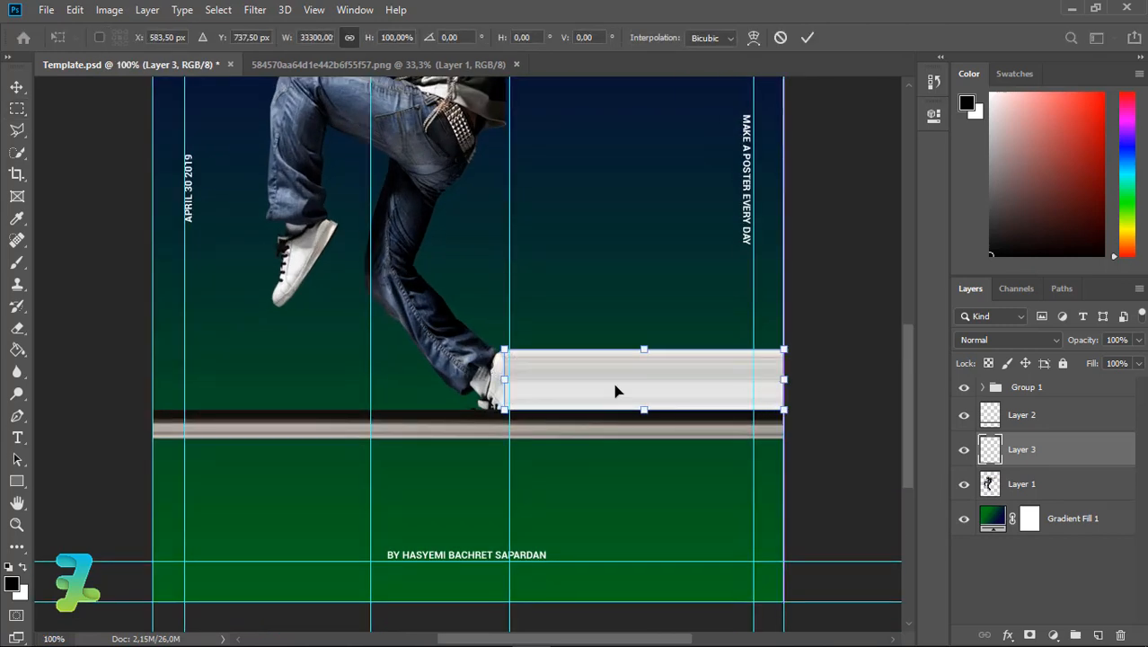
left_click_drag(504, 378, 442, 301)
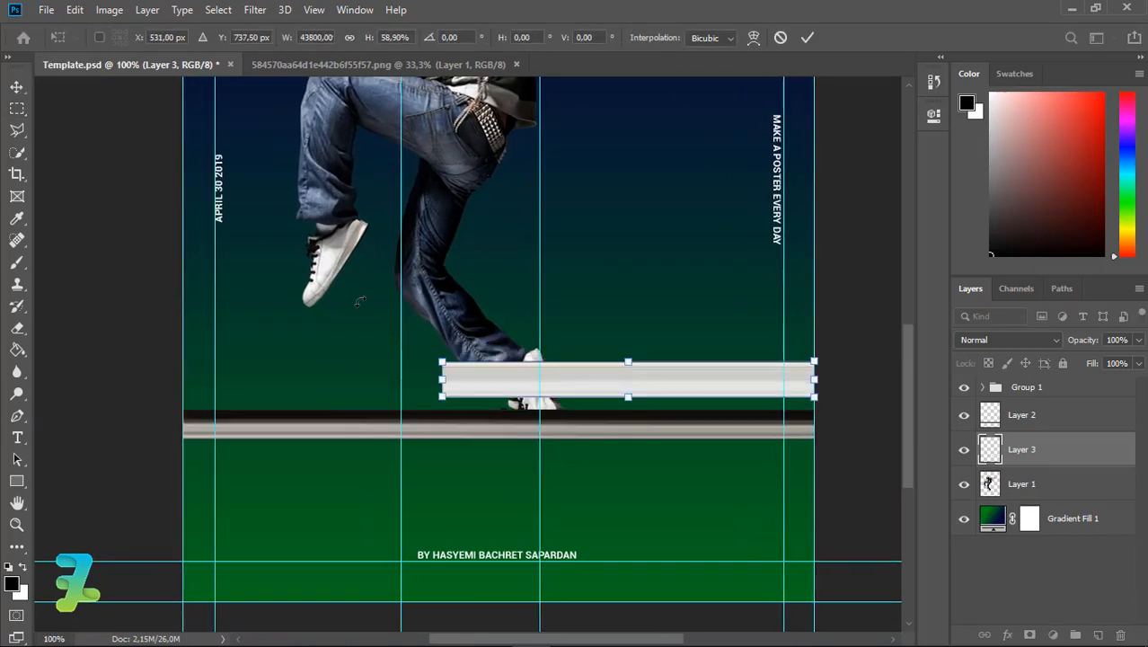
left_click_drag(447, 385, 248, 378)
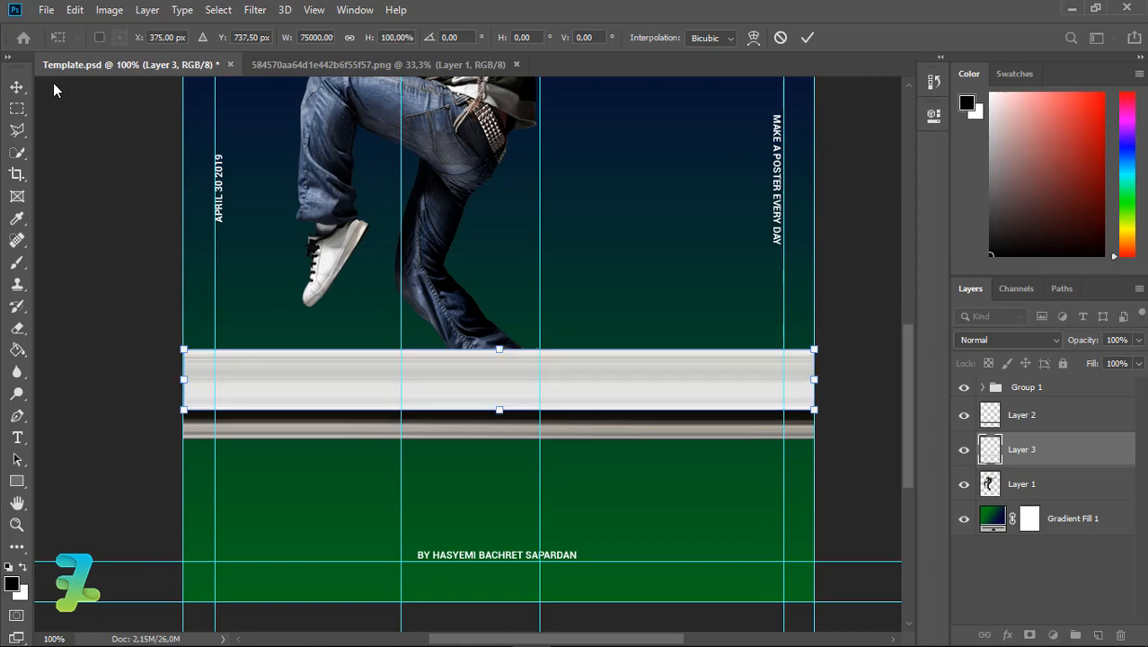
key("Return")
Copy a thin vertical strip of the lower jeans leg on Layer 1, about 0.82 in tall above the stretched band, to a new layer
key("ctrl+plus")
scroll(913, 411, "up", 3)
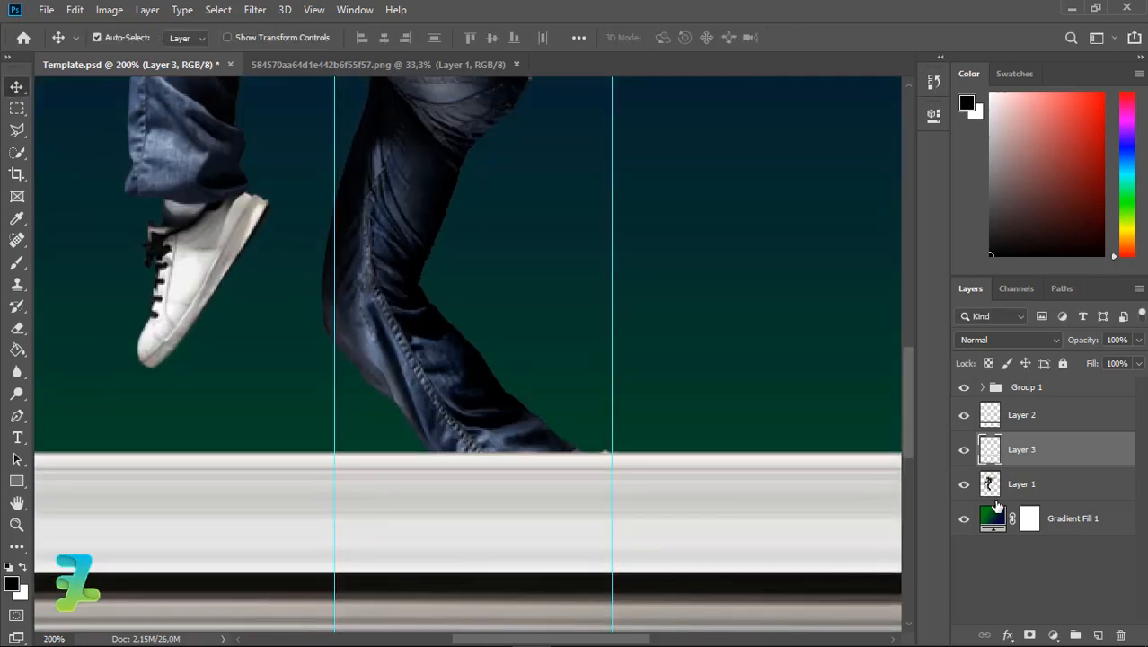
left_click(992, 490)
key("m")
left_click_drag(481, 455, 481, 354)
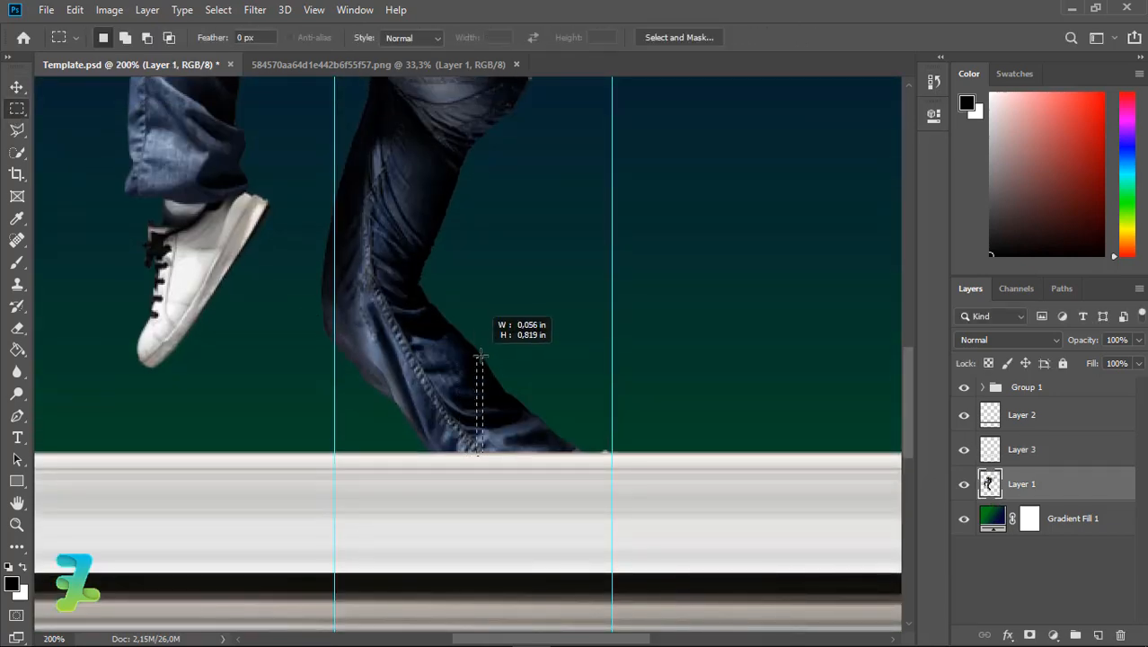
key("ctrl+j")
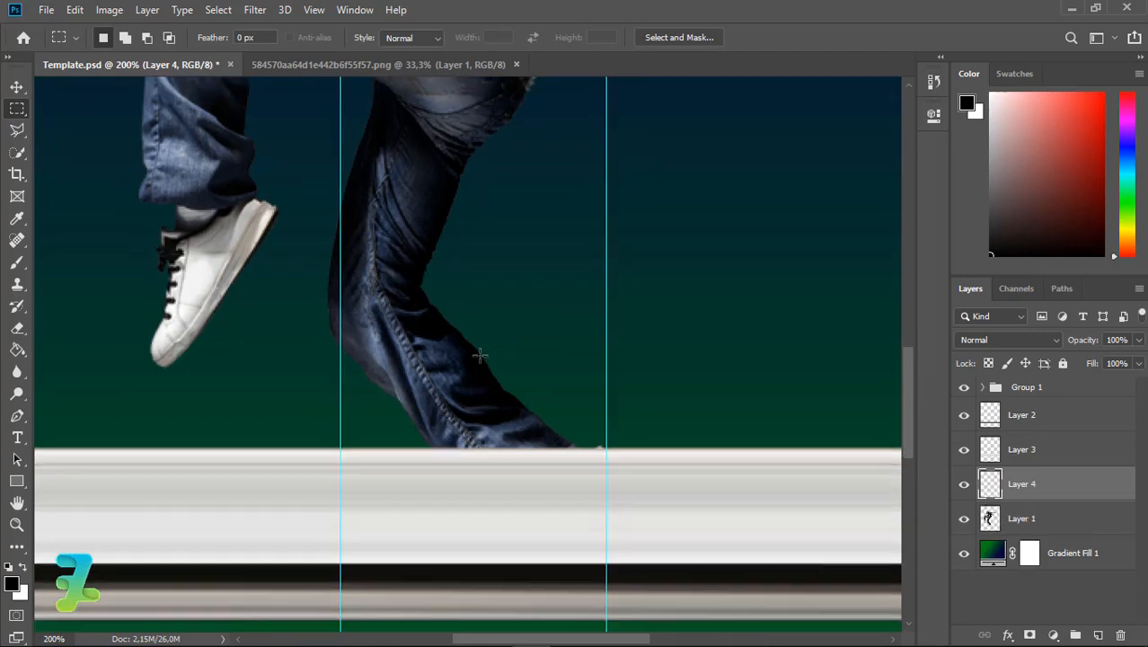
Stretch the jeans strip horizontally across the full canvas width, keeping its height at 100%
key("ctrl+minus")
key("ctrl+minus")
key("ctrl+t")
left_click_drag(474, 371, 700, 368)
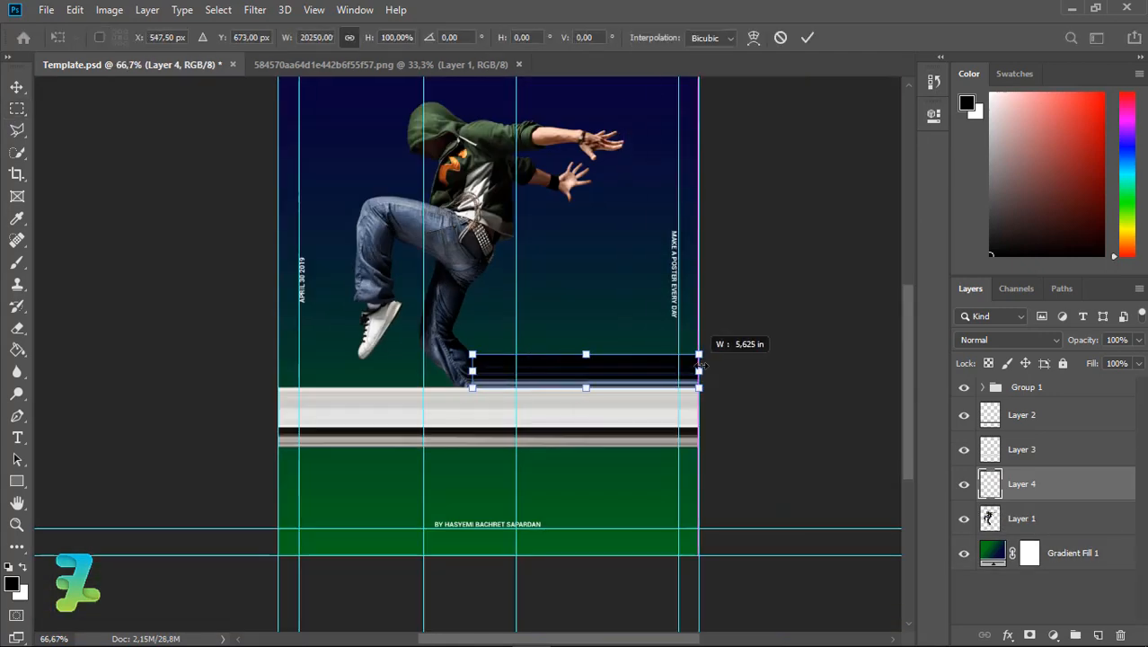
left_click_drag(471, 371, 279, 370)
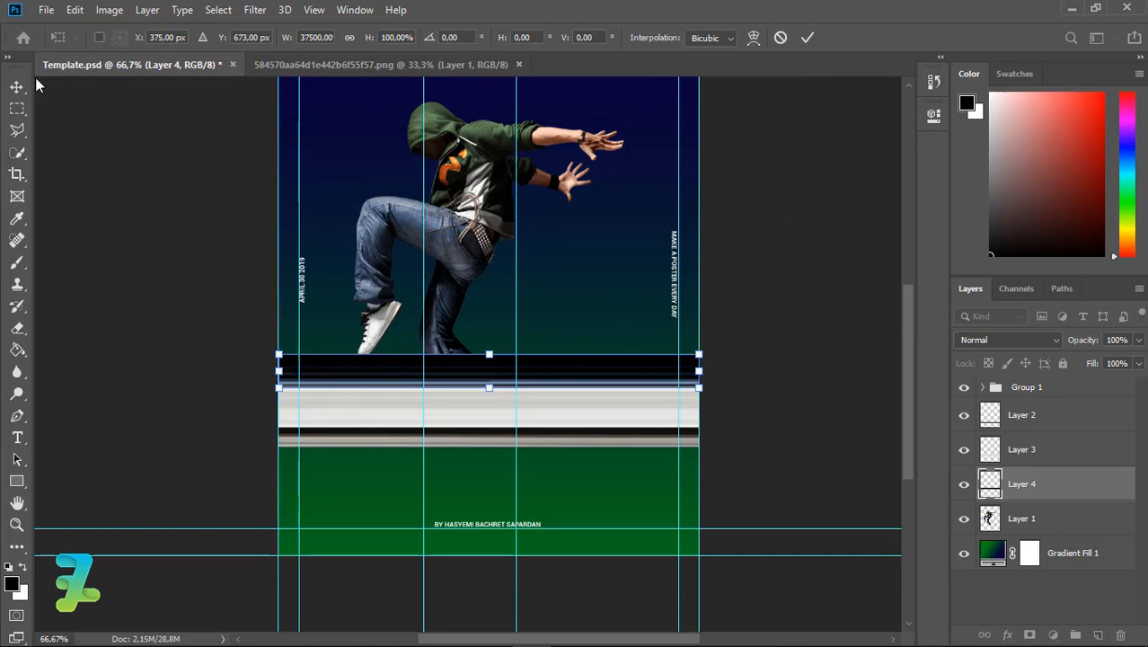
key("Return")
Copy a very thin vertical strip of the dancer on Layer 1, about 6.24 in tall from leg to hood, to a new layer
left_click(988, 519)
key("ctrl+plus")
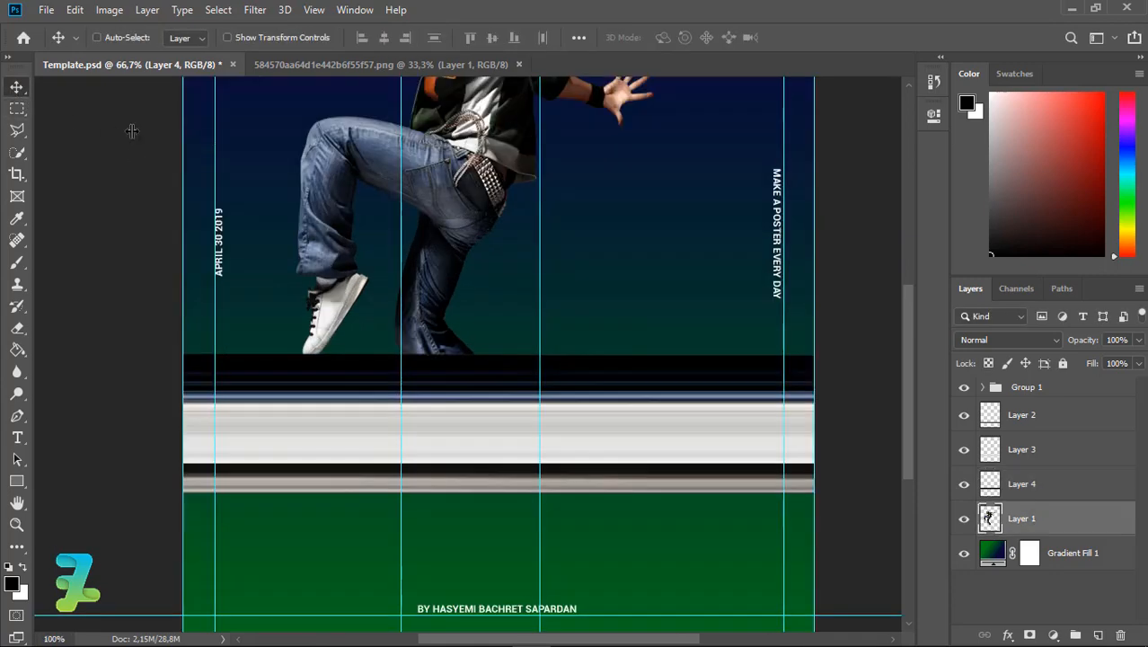
left_click(16, 109)
left_click_drag(434, 357, 434, 191)
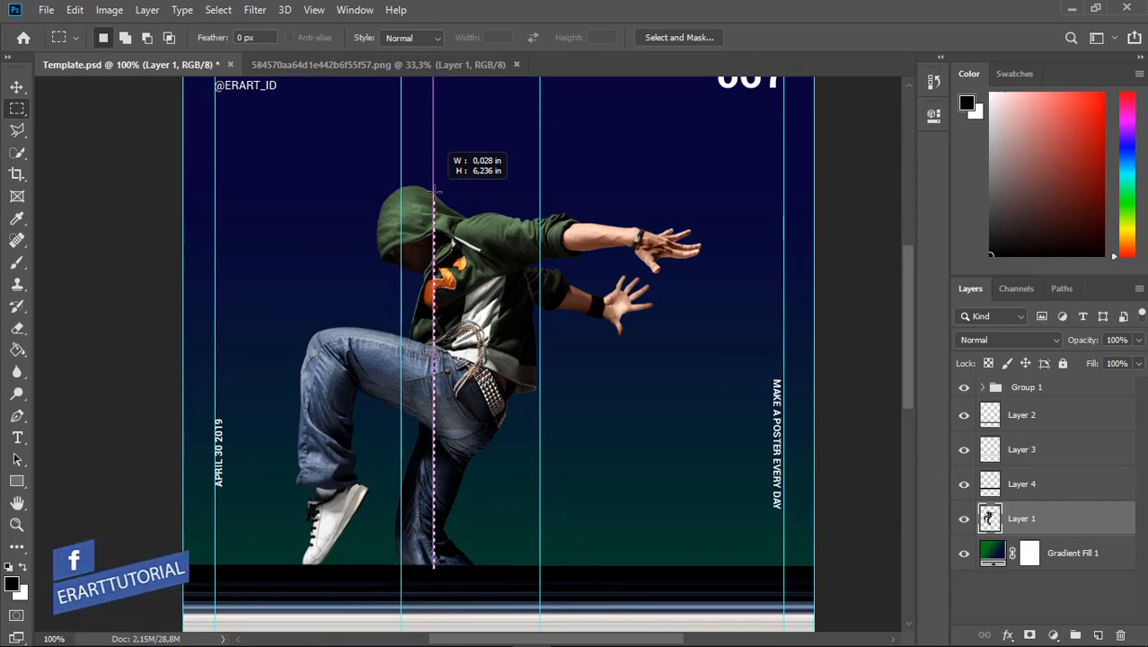
key("ctrl+j")
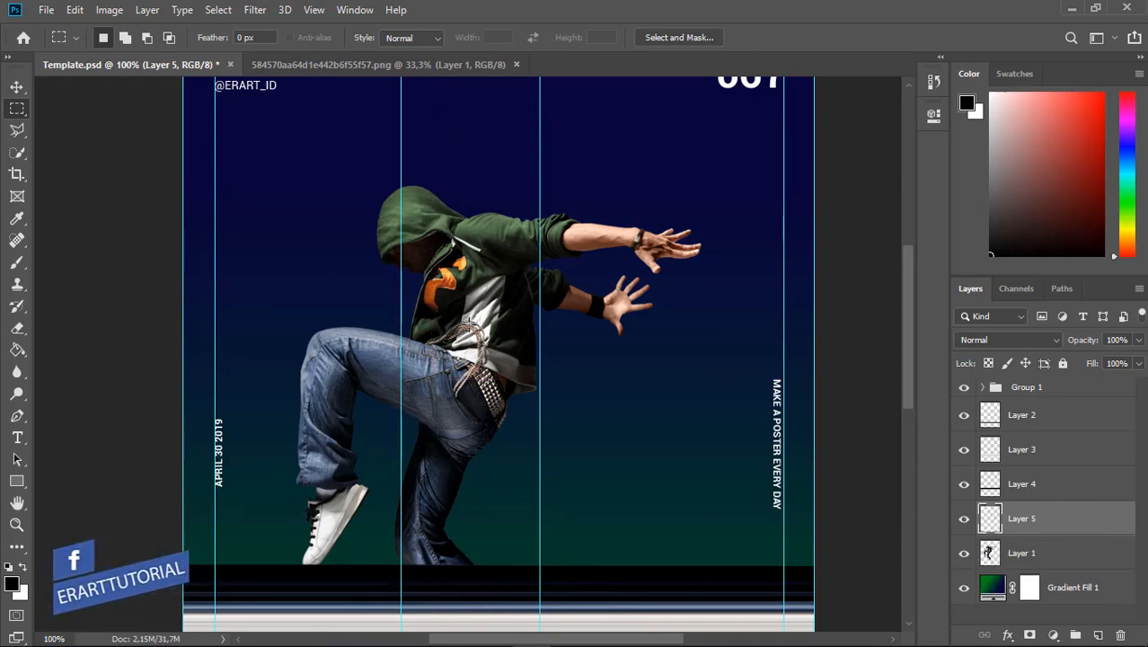
Remove the two inner vertical guides that cross the dancer
key("ctrl+minus")
key("v")
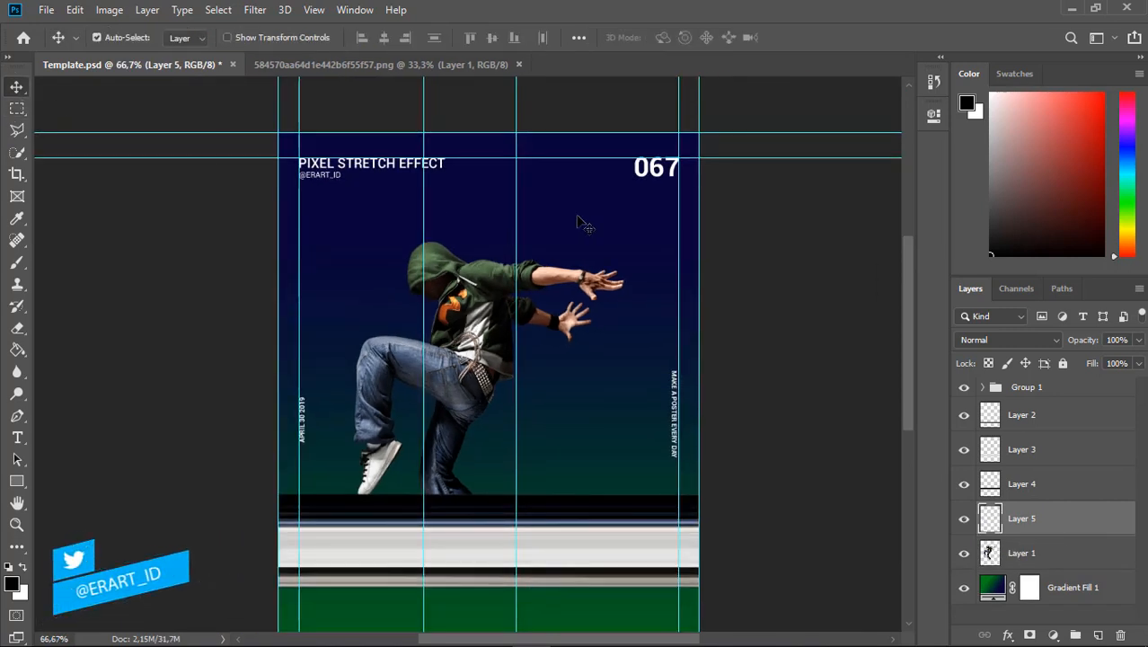
left_click_drag(518, 197, 699, 200)
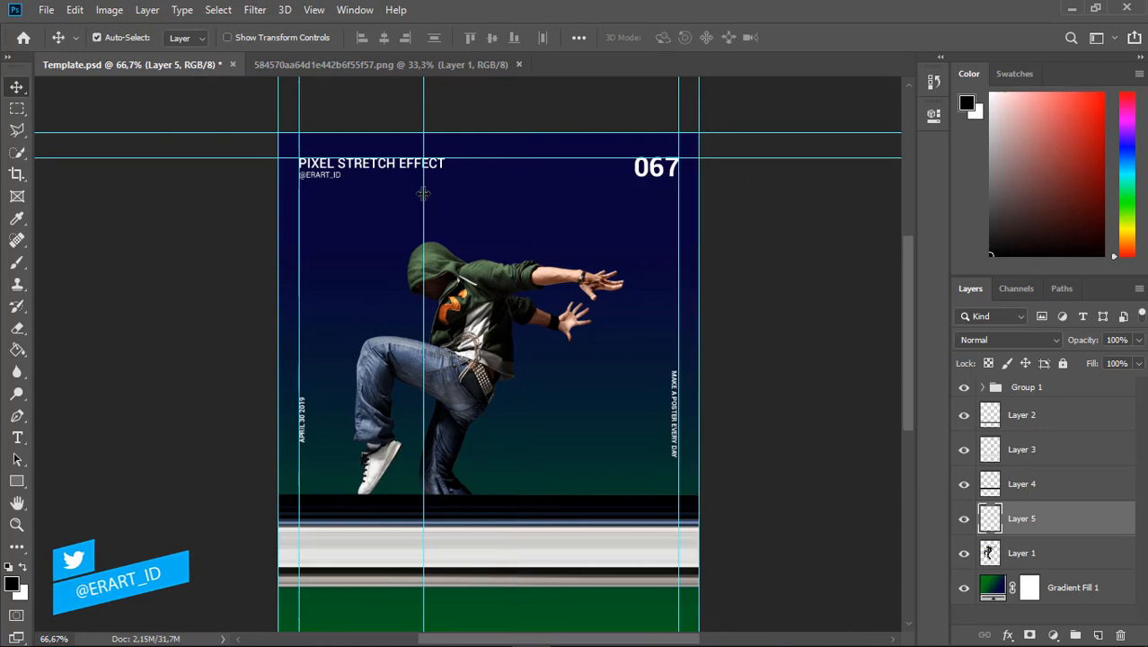
Stretch the tall body strip across the full canvas width and extend it upward to about 107% height
key("ctrl+t")
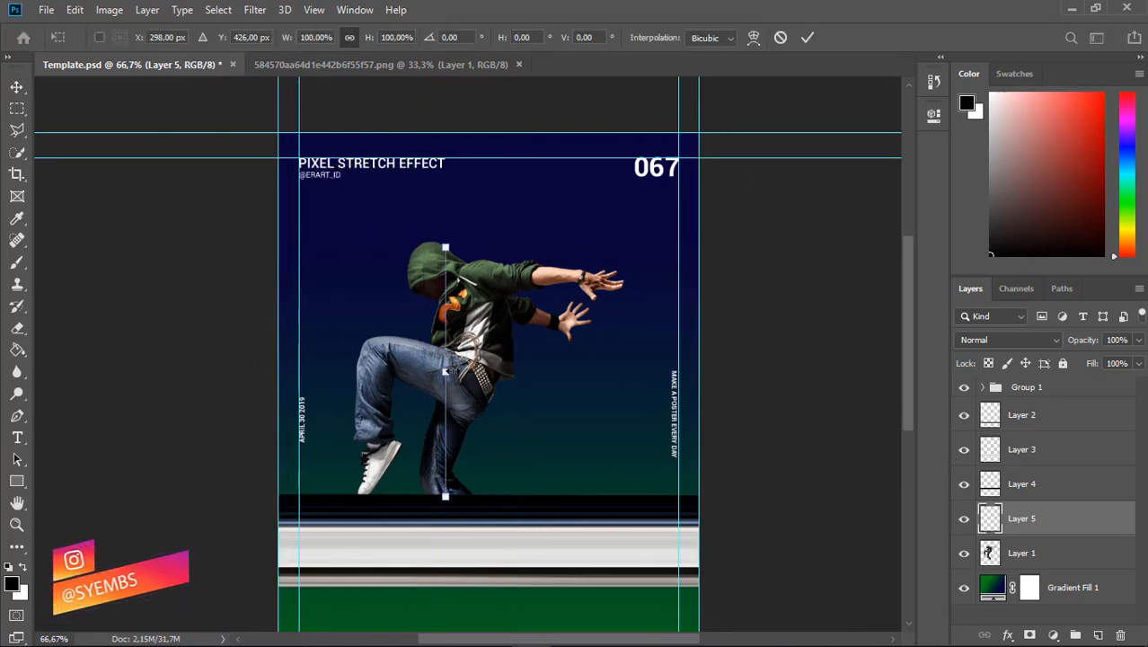
left_click_drag(449, 371, 275, 377)
left_click_drag(489, 246, 488, 229)
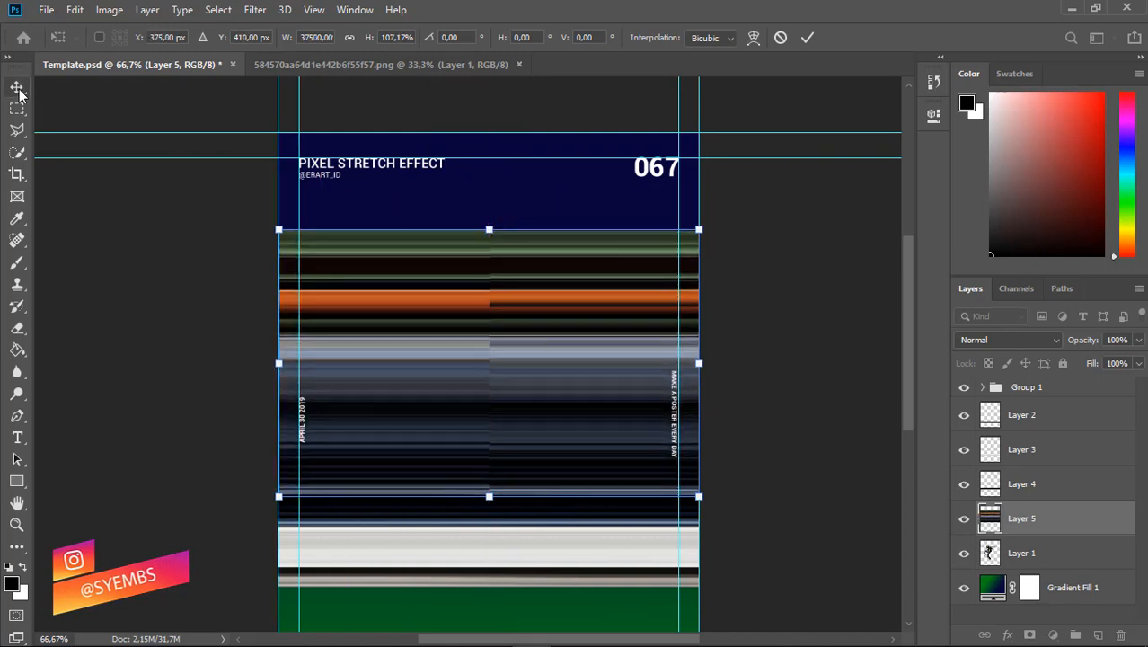
key("Return")
Group Layers 2 to 5 and convert a duplicate of the group to a Smart Object, with the original group hidden
scroll(920, 401, "down", 4)
left_click(1094, 409, "shift")
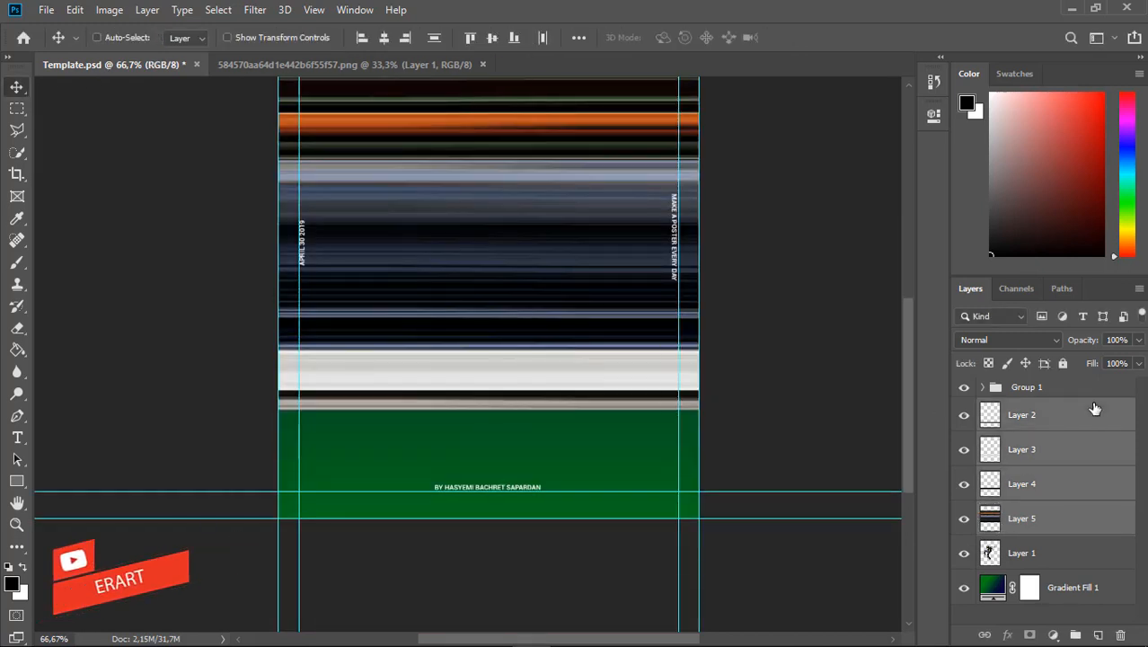
key("ctrl+g")
key("ctrl+j")
right_click(1092, 417)
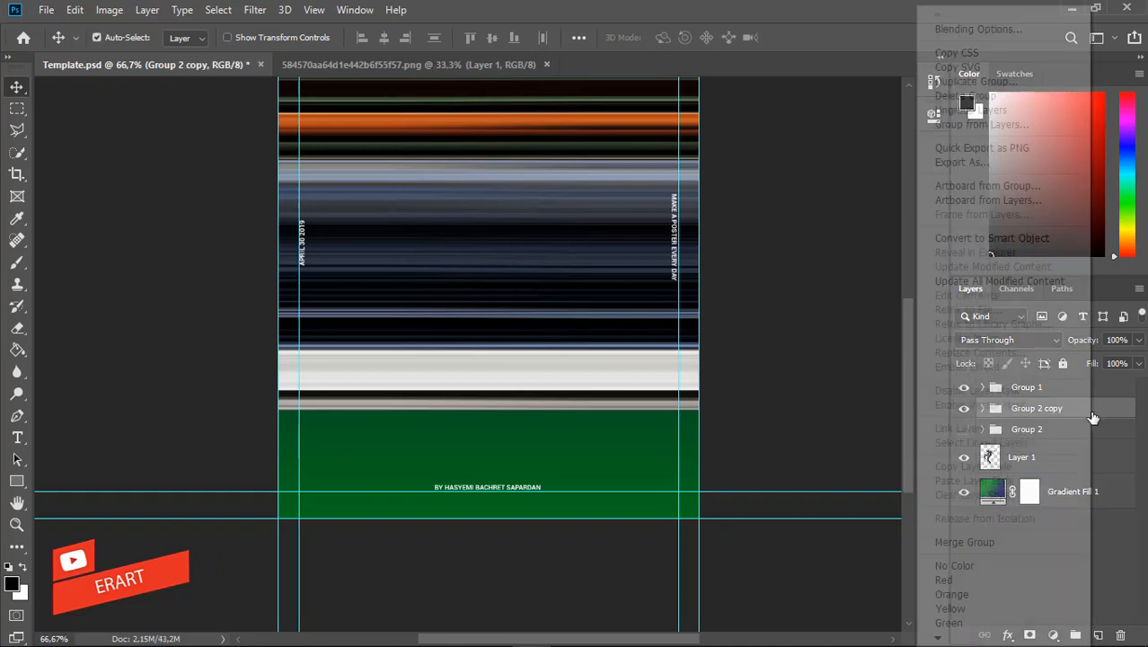
left_click(977, 241)
Place the bands Smart Object directly above Layer 1 and shift it right so its left edge meets the dancer's hood
key("ctrl+minus")
key("ctrl+minus")
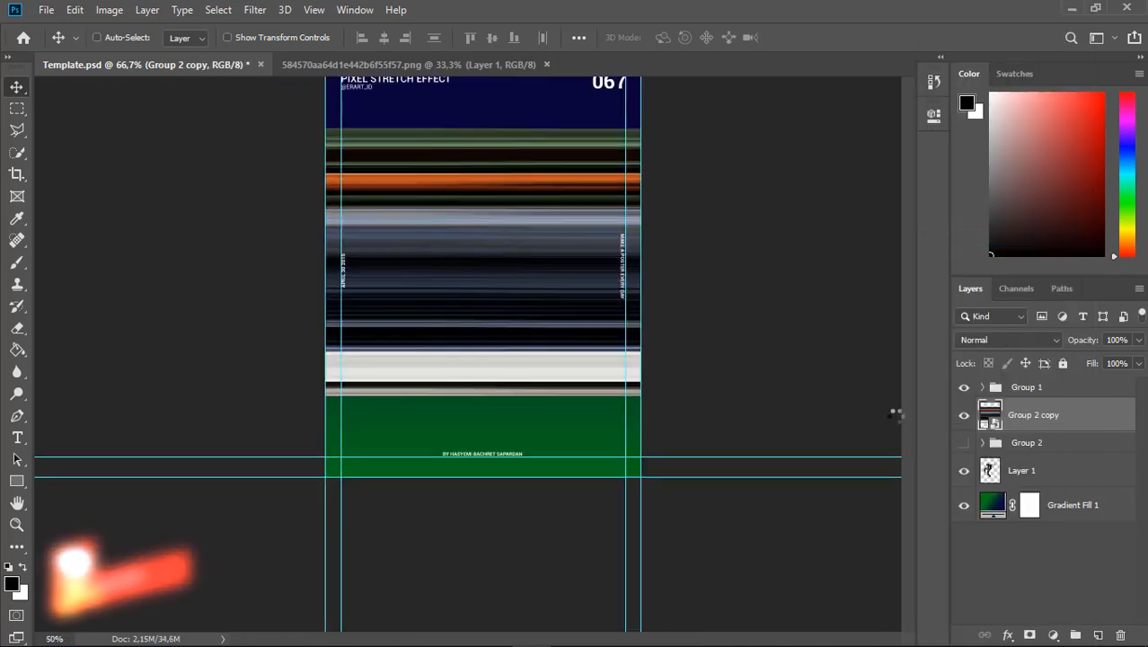
left_click_drag(988, 413, 988, 458)
mouse_move(492, 352)
left_mouse_down()
mouse_move(553, 351)
mouse_move(494, 355)
left_mouse_up()
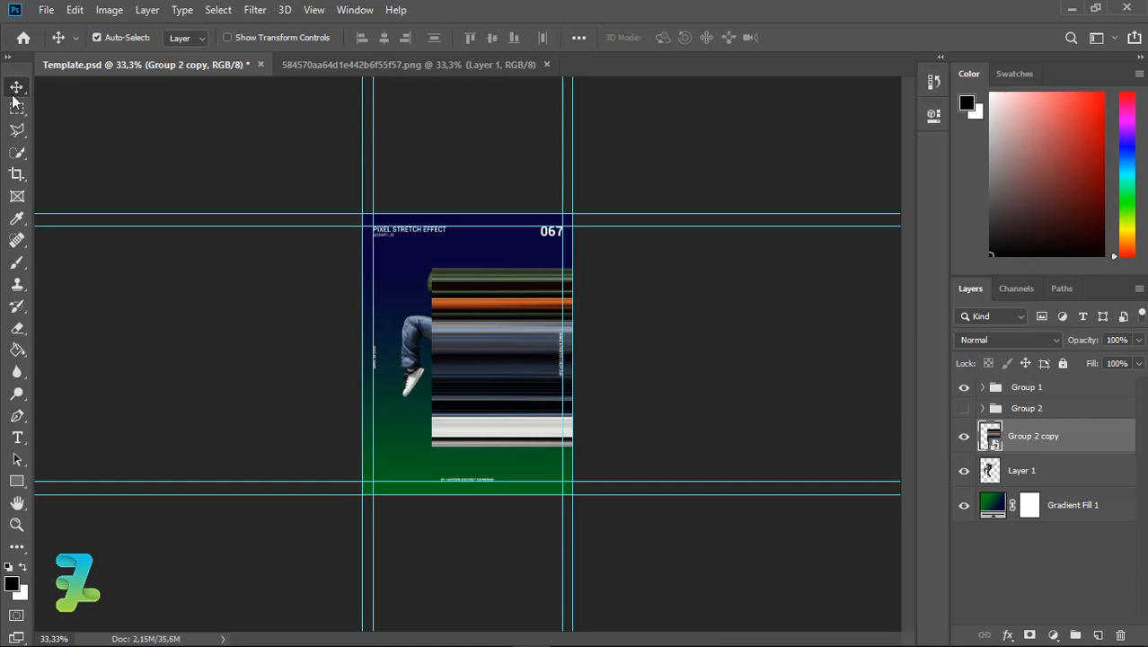
key("ctrl+t")
left_click(578, 37)
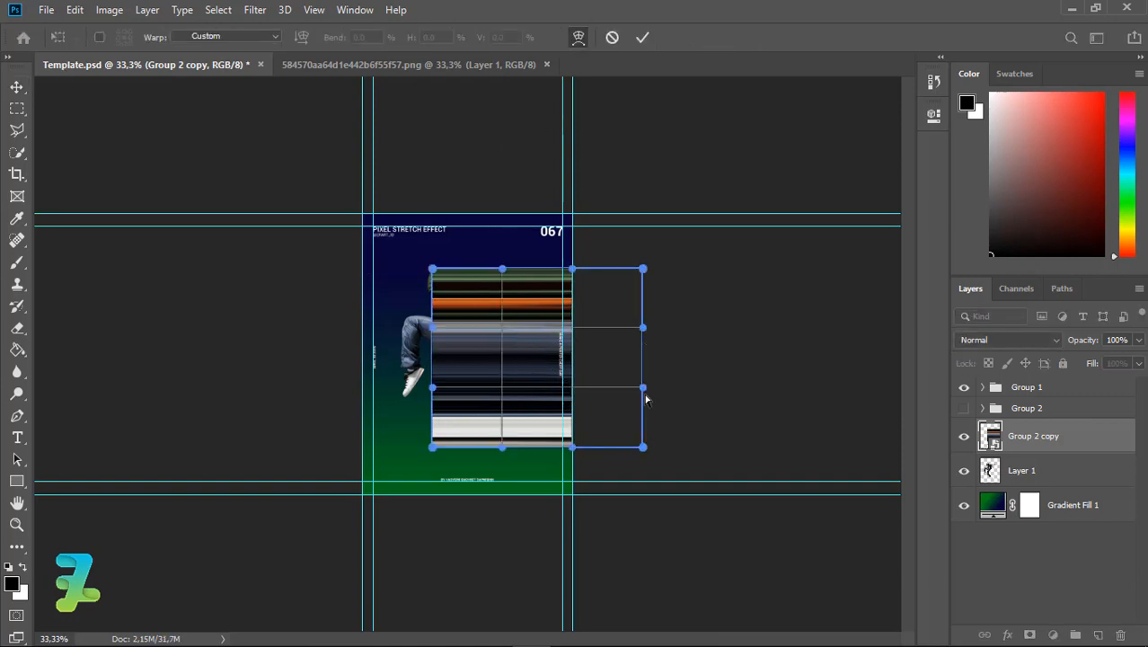
left_click_drag(643, 447, 125, 386)
left_click_drag(643, 268, 68, 220)
key("ctrl+z")
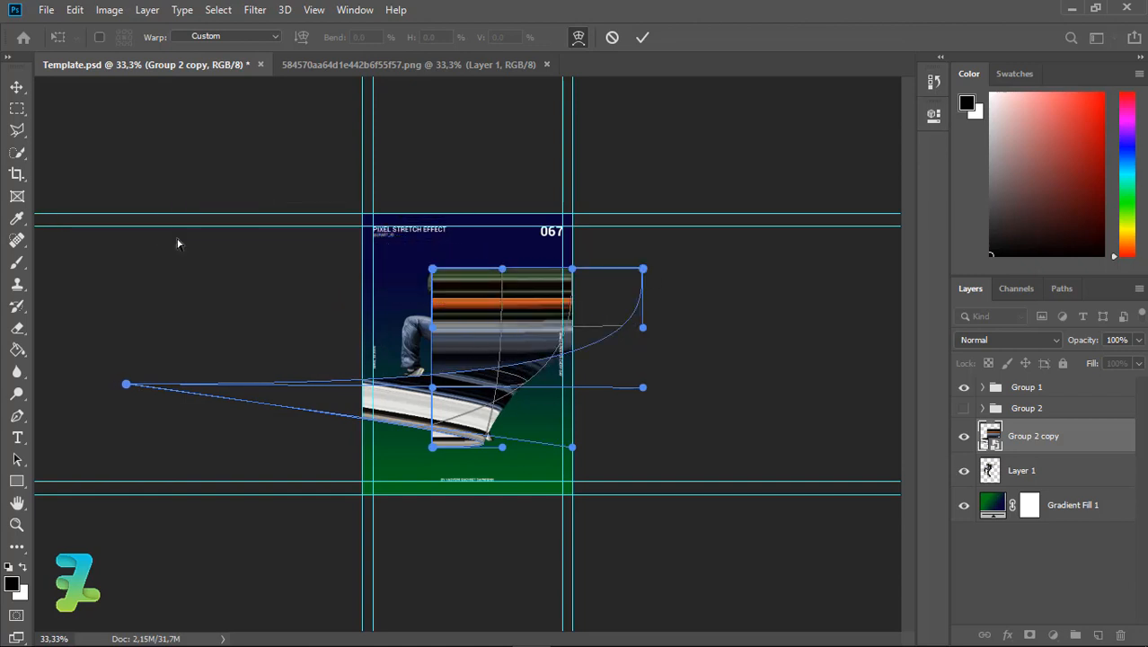
left_click(16, 88)
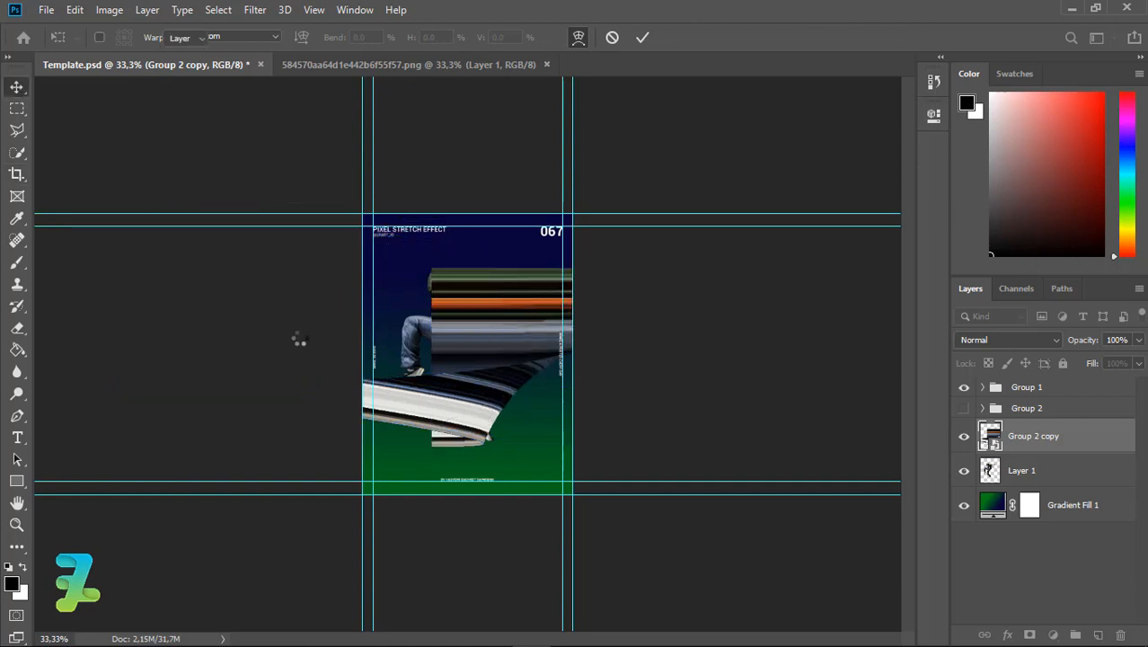
key("ctrl+z")
Try to warp the bands Smart Object by folding its right corners and inner mesh back across the dancer toward the left
key("ctrl+t")
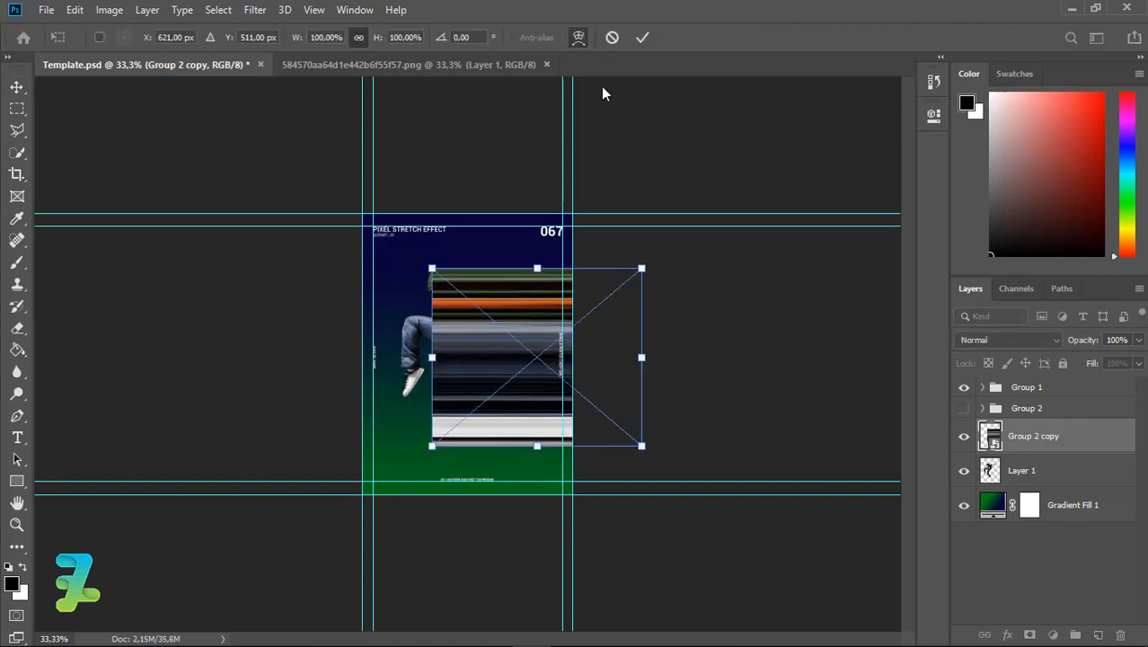
left_click(578, 37)
left_click_drag(637, 269, 503, 285)
mouse_move(641, 447)
left_mouse_down()
mouse_move(223, 419)
mouse_move(114, 434)
mouse_move(162, 544)
left_mouse_up()
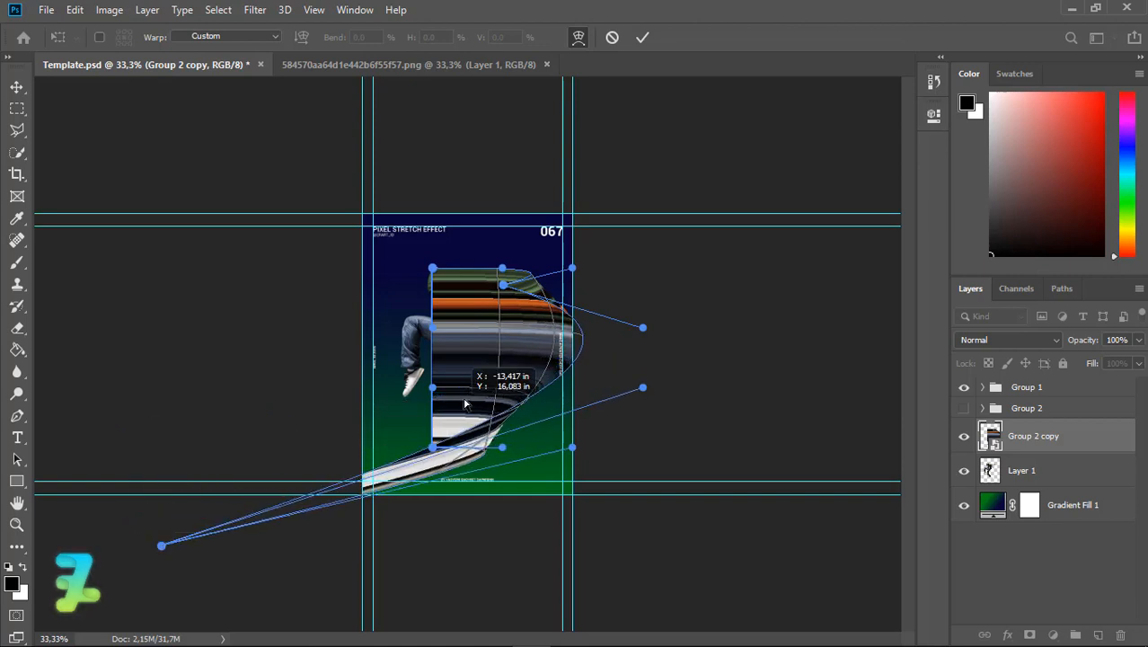
left_click_drag(642, 387, 384, 355)
left_click_drag(639, 327, 441, 339)
left_click_drag(161, 545, 194, 334)
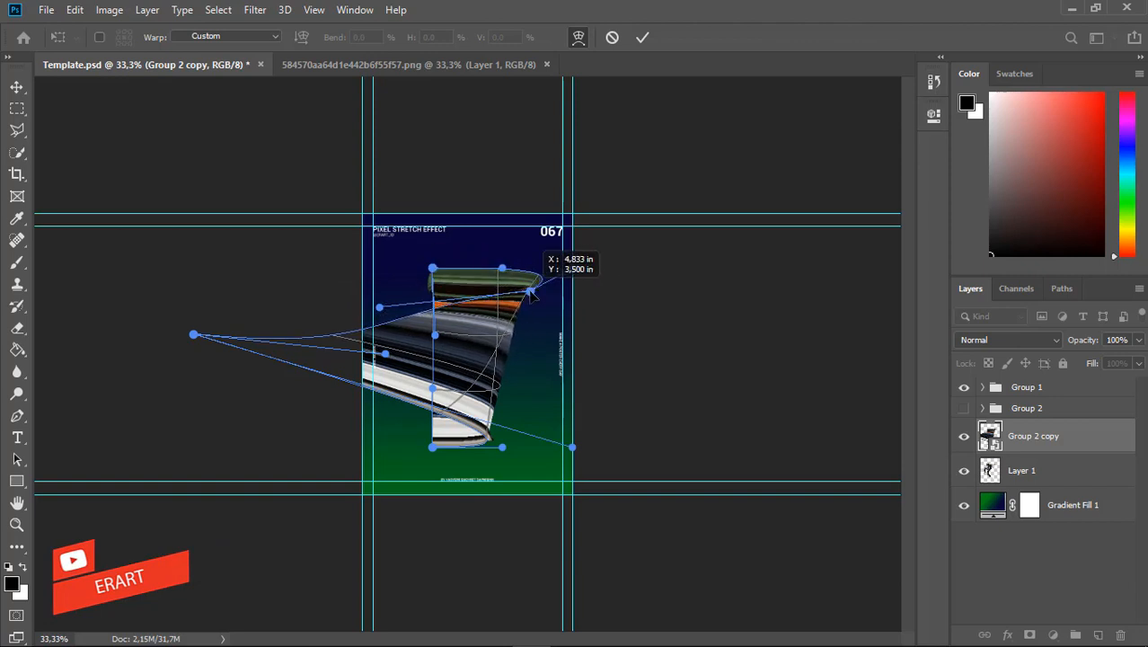
left_click_drag(498, 321, 457, 337)
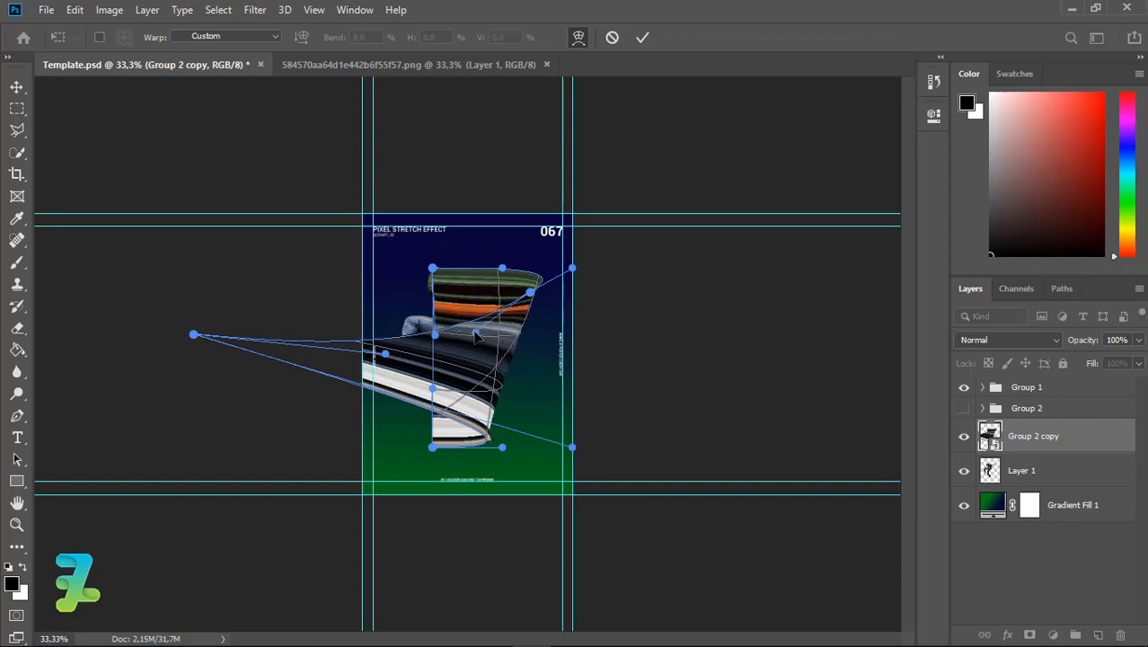
left_click_drag(191, 335, 299, 393)
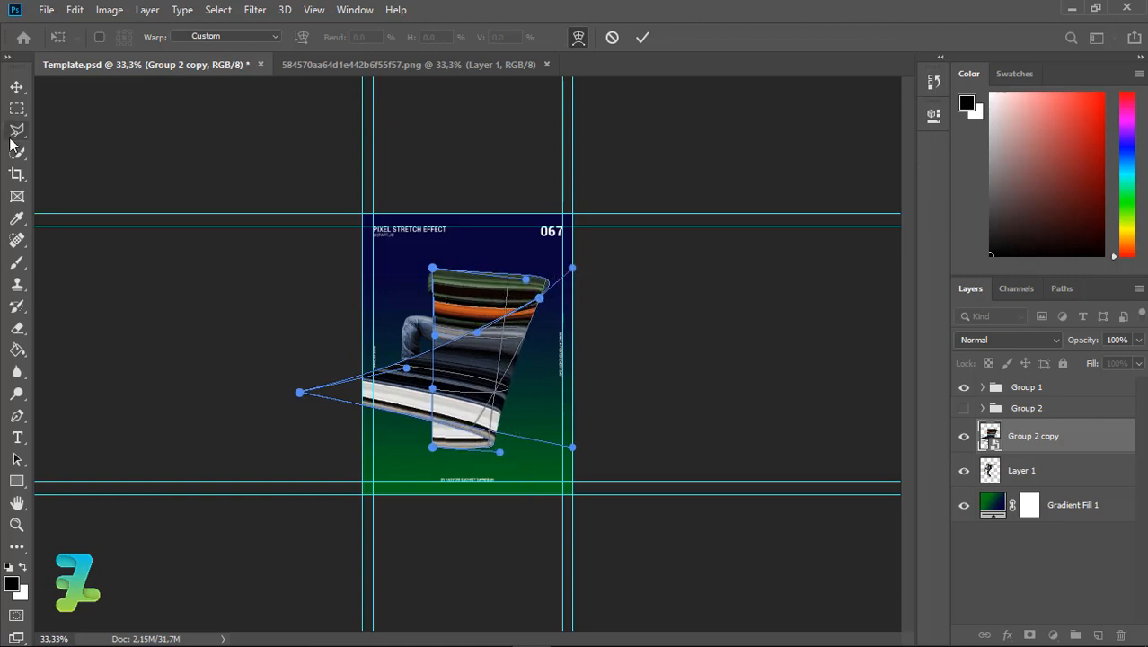
left_click_drag(455, 291, 488, 319)
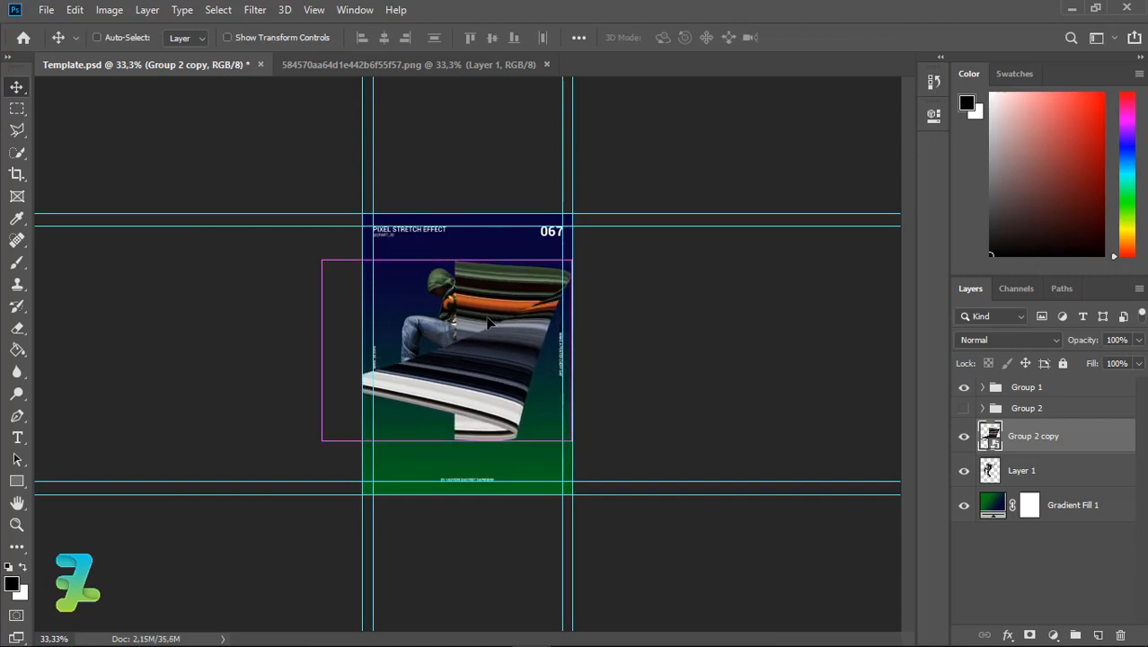
key("ctrl+z")
key("ctrl+z")
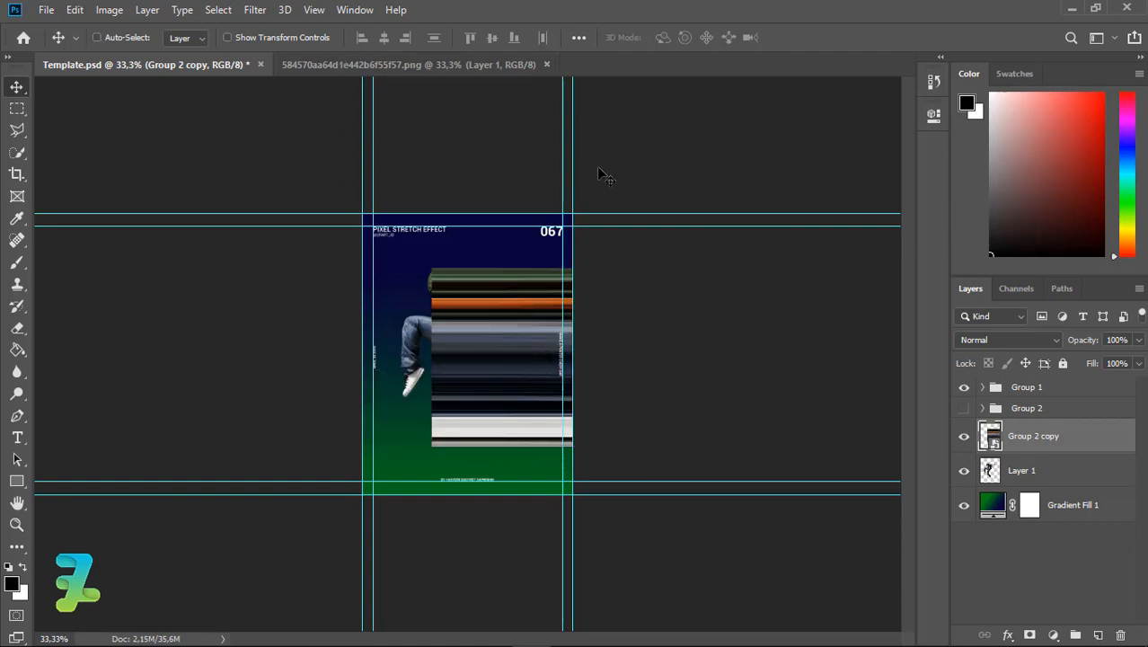
Warp the bands Smart Object into a ribbon that bends around and sweeps down to the lower left, and shift it right over the dancer
key("ctrl+t")
left_click(581, 37)
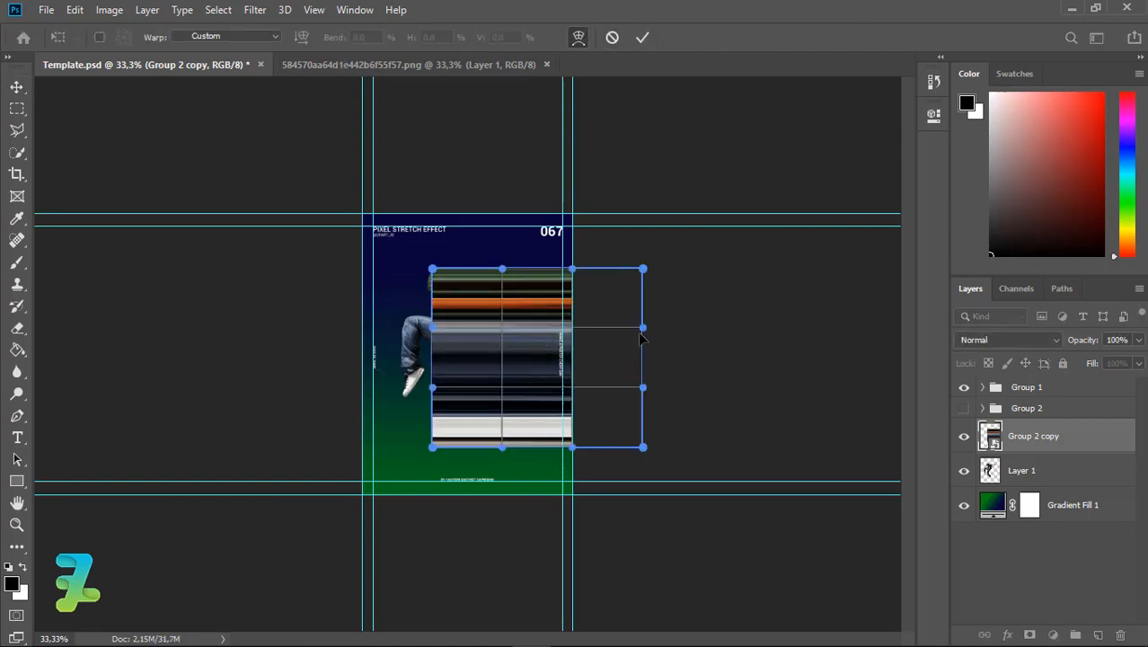
left_click_drag(641, 337, 3, 474)
left_click_drag(643, 446, 160, 628)
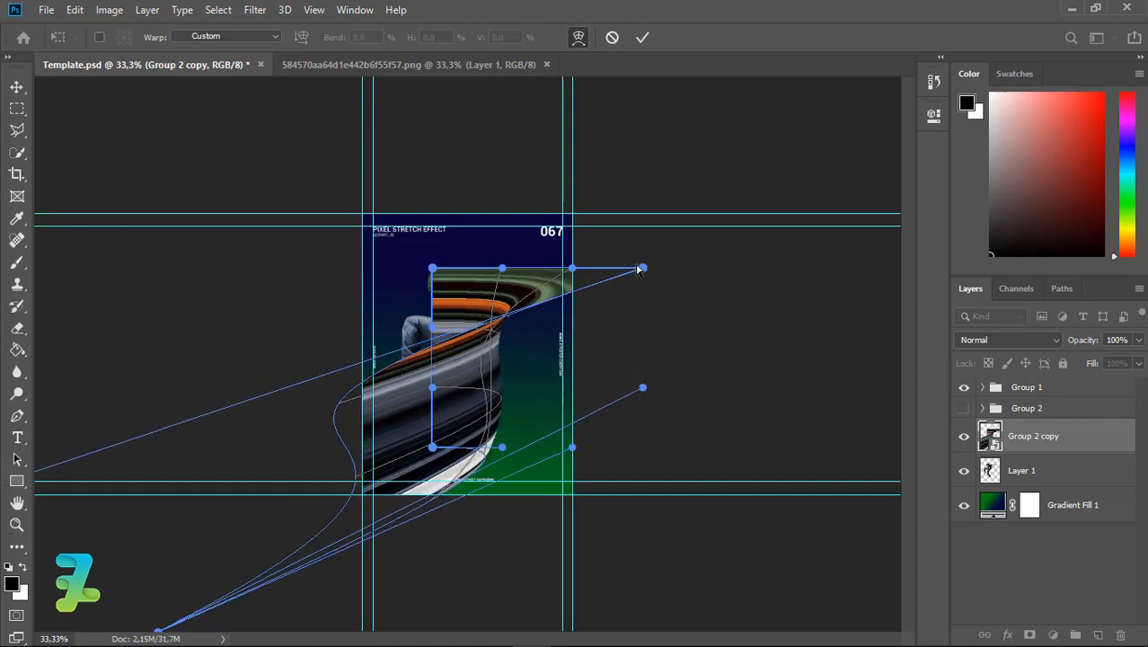
left_click_drag(638, 269, 359, 320)
mouse_move(464, 361)
left_mouse_down()
mouse_move(494, 367)
mouse_move(483, 363)
left_mouse_up()
left_click_drag(432, 268, 292, 249)
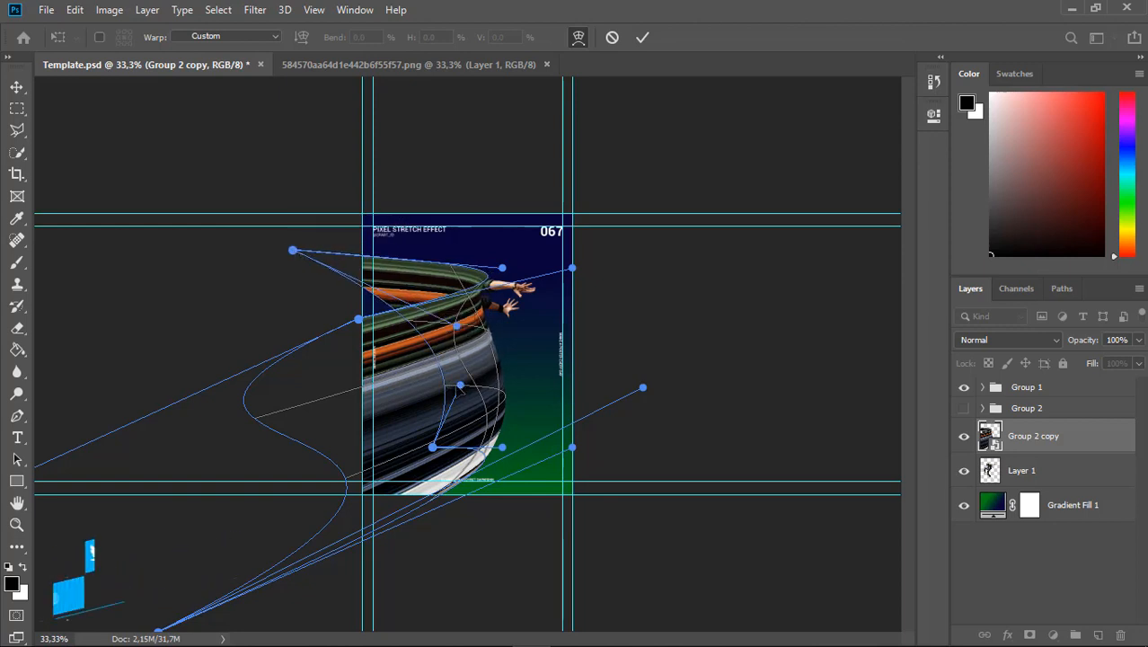
left_click_drag(460, 384, 371, 386)
left_click(16, 86)
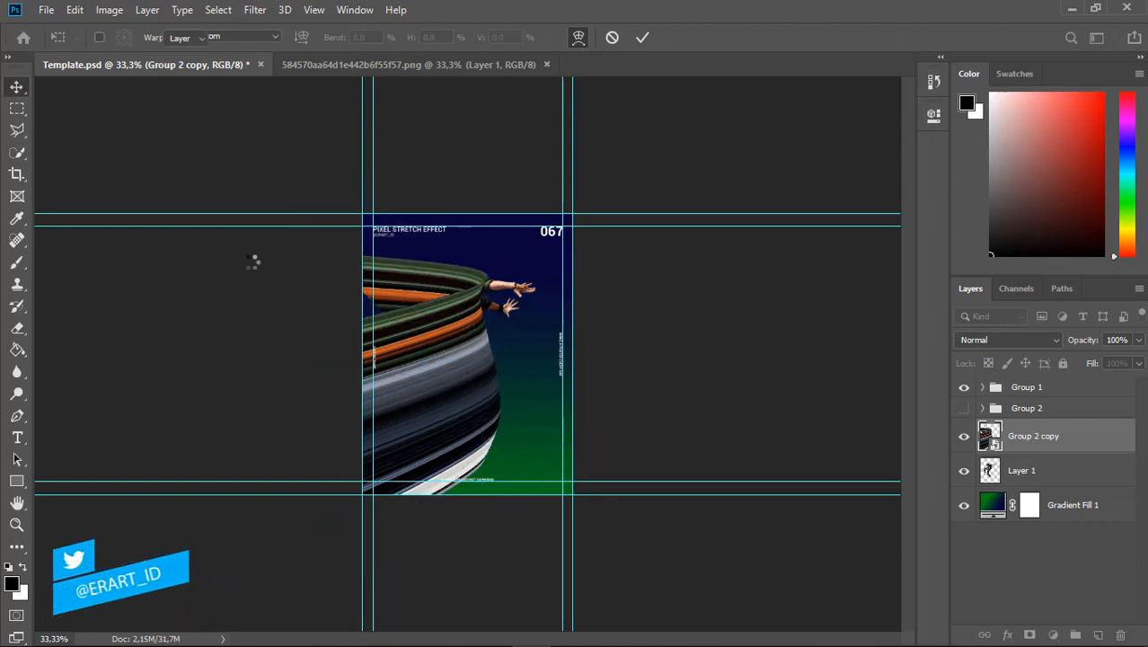
left_click_drag(440, 321, 521, 305)
Lower the warped bands' opacity to 35% and nudge them into position over the dancer
left_click(1138, 339)
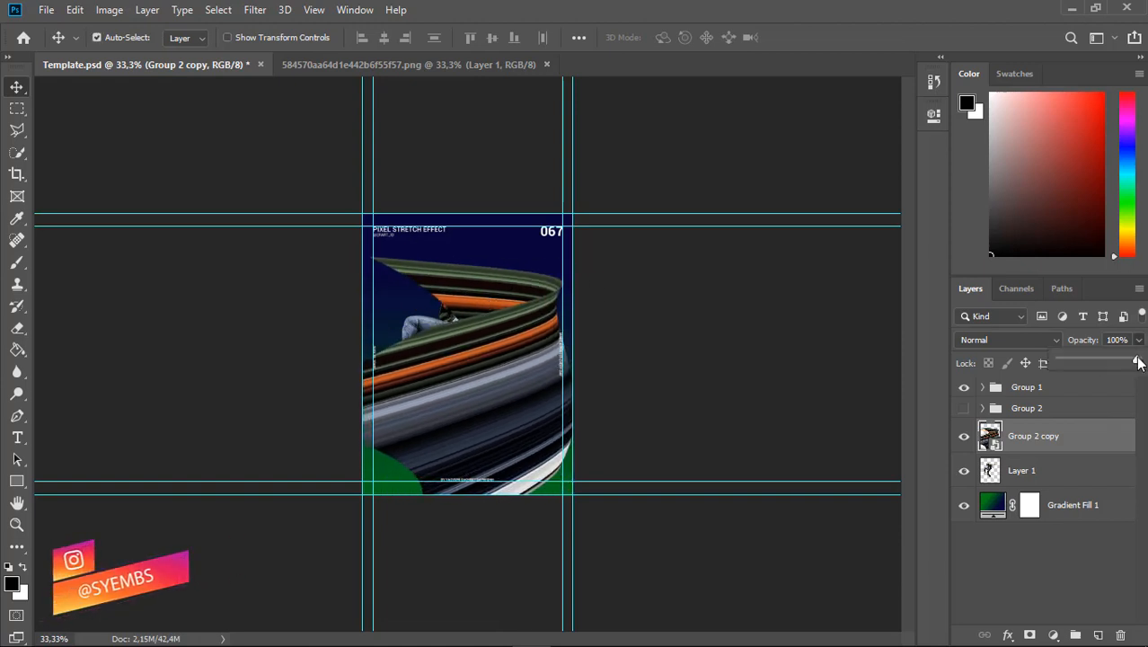
left_click_drag(1137, 362, 1085, 355)
key("ctrl+plus")
key("ctrl+plus")
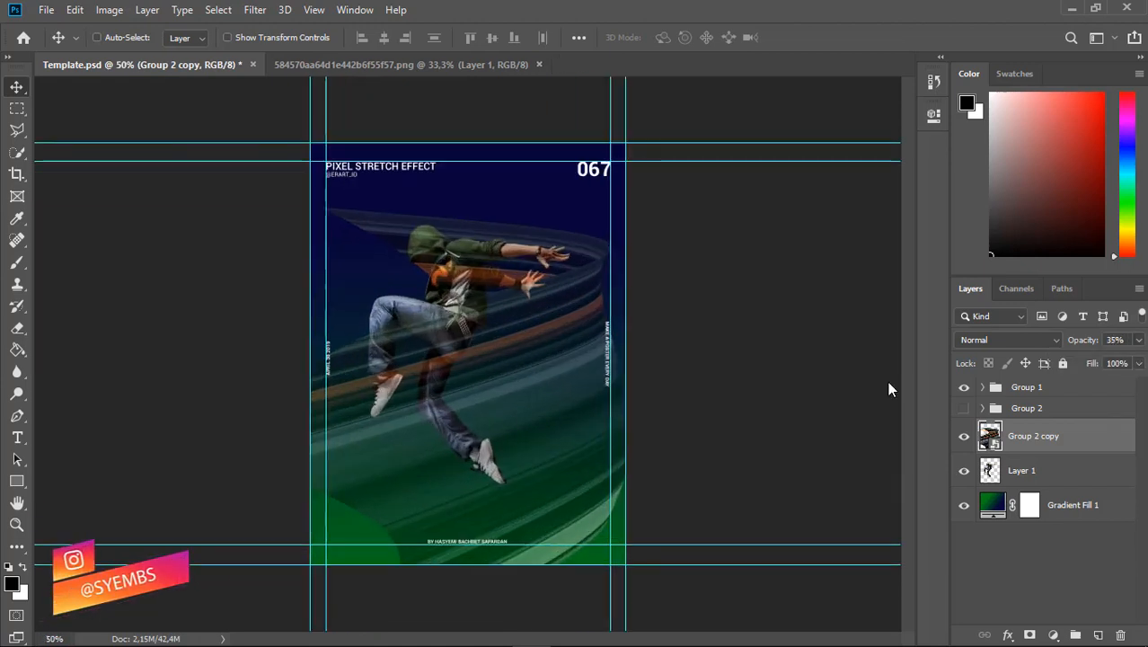
mouse_move(553, 329)
left_mouse_down()
mouse_move(588, 352)
mouse_move(512, 360)
mouse_move(521, 331)
mouse_move(539, 340)
left_mouse_up()
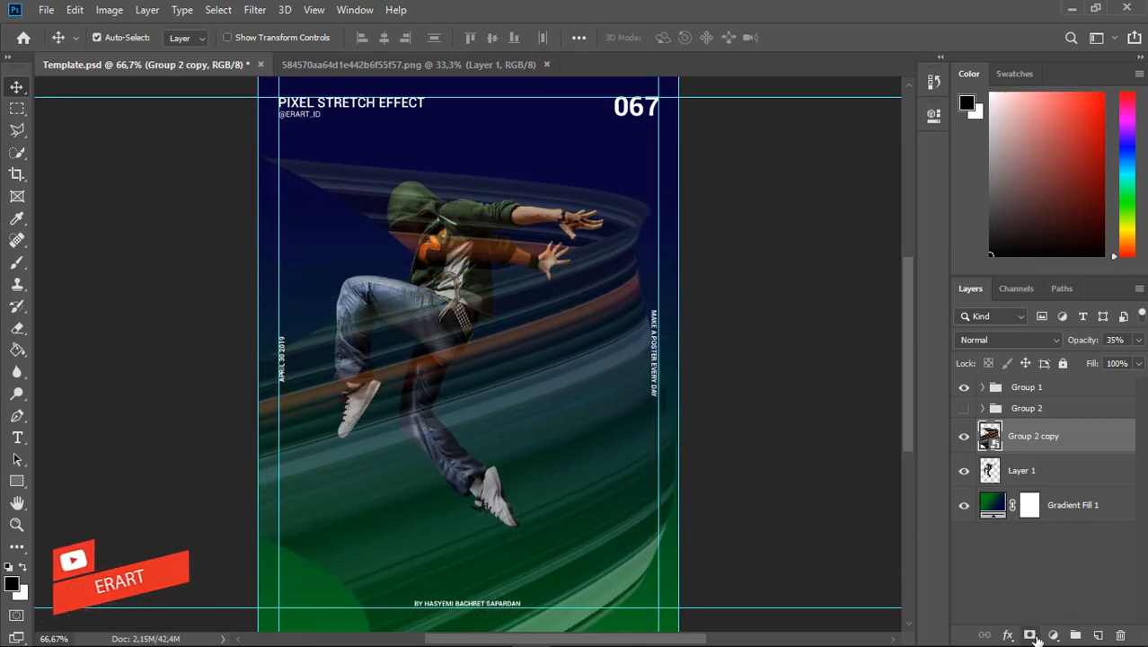
Add a layer mask to the warped bands layer and paint black on it over the dancer's hood
left_click(1029, 635)
key("b")
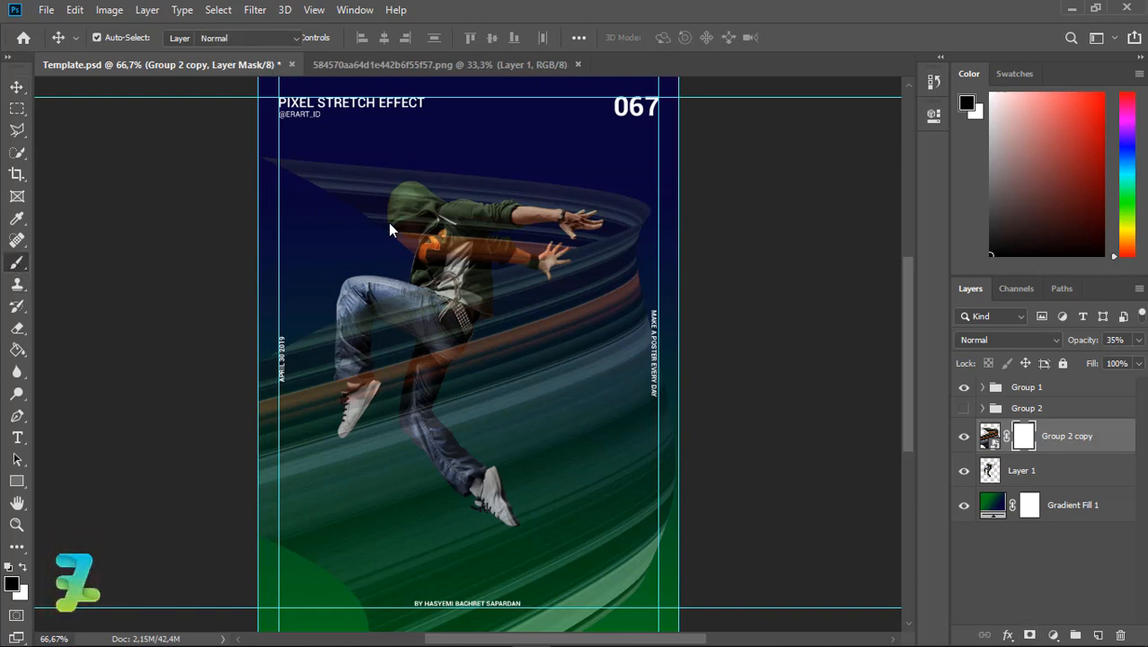
mouse_move(392, 221)
left_mouse_down()
mouse_move(390, 235)
mouse_move(378, 188)
mouse_move(406, 201)
left_mouse_up()
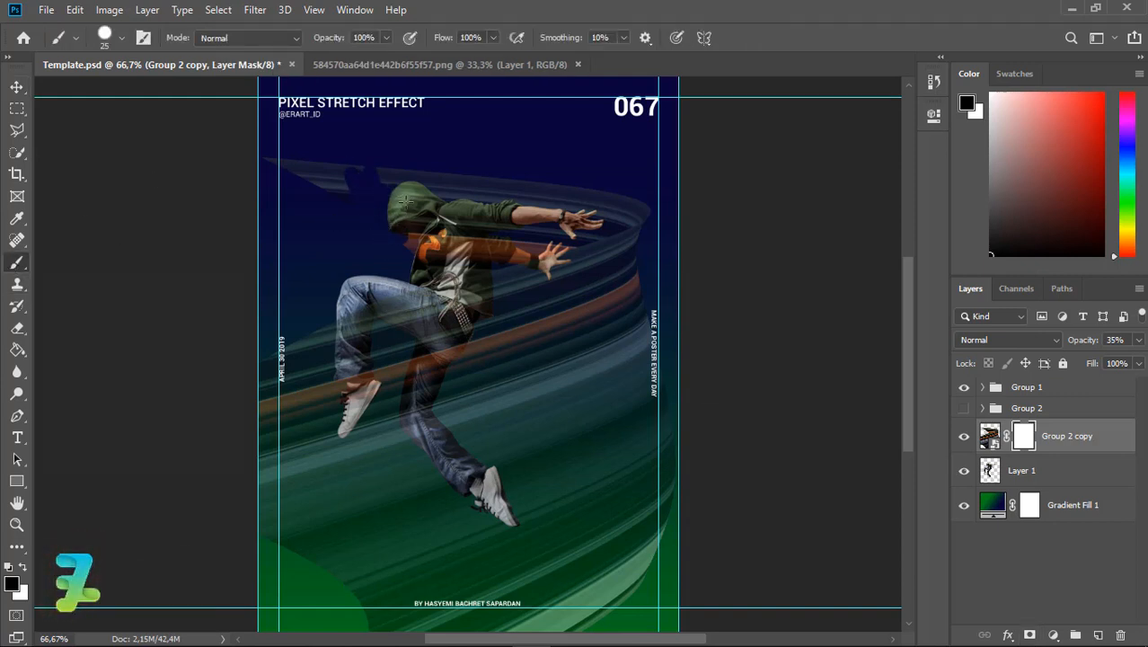
left_click_drag(331, 185, 361, 193)
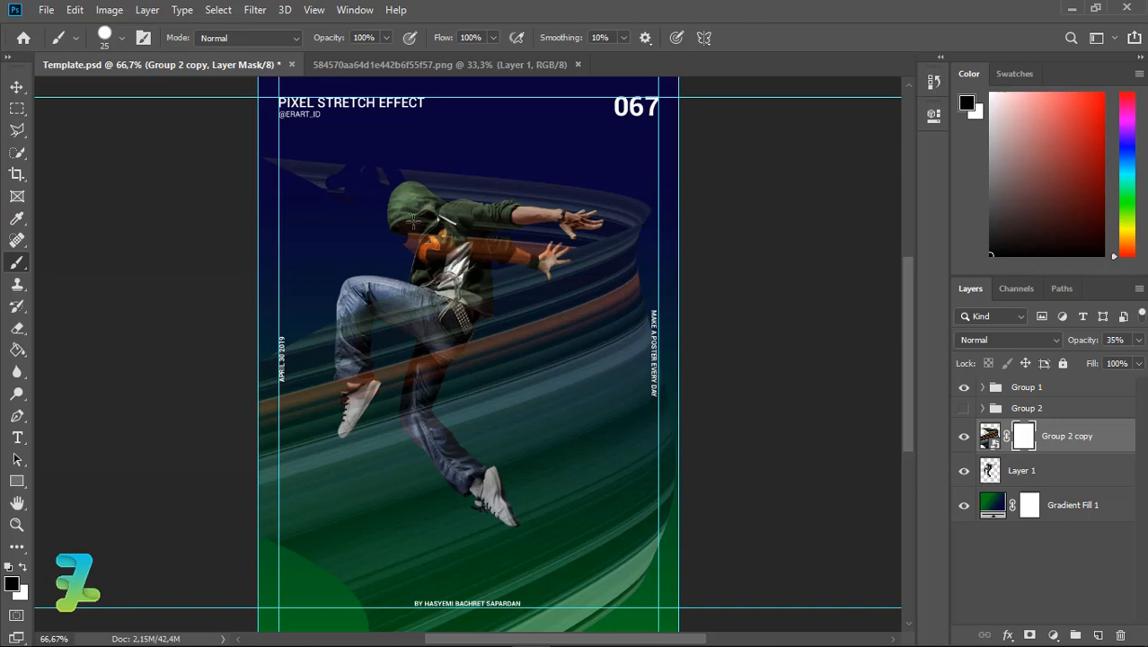
left_click(1138, 340)
left_click_drag(1084, 360, 1143, 372)
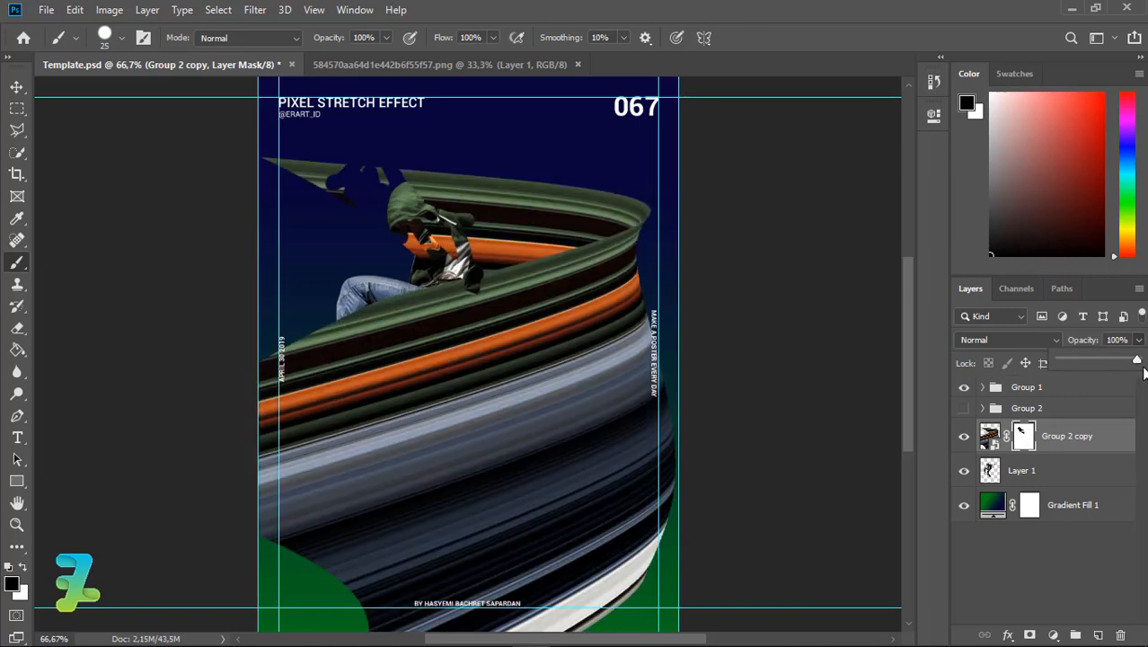
key("ctrl+z")
key("ctrl+z")
key("ctrl+z")
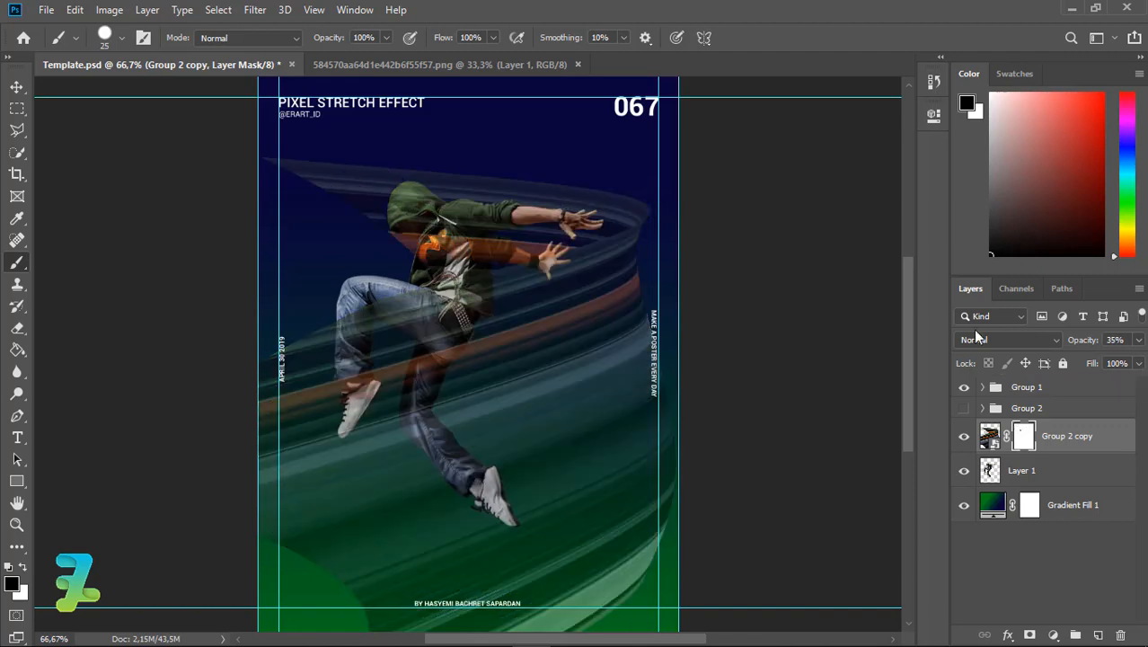
Raise the bands layer's opacity to 98% and outline the ribbon's upper inner end over the dancer's torso with the Polygonal Lasso
left_click(1138, 340)
left_click_drag(1085, 361, 1135, 366)
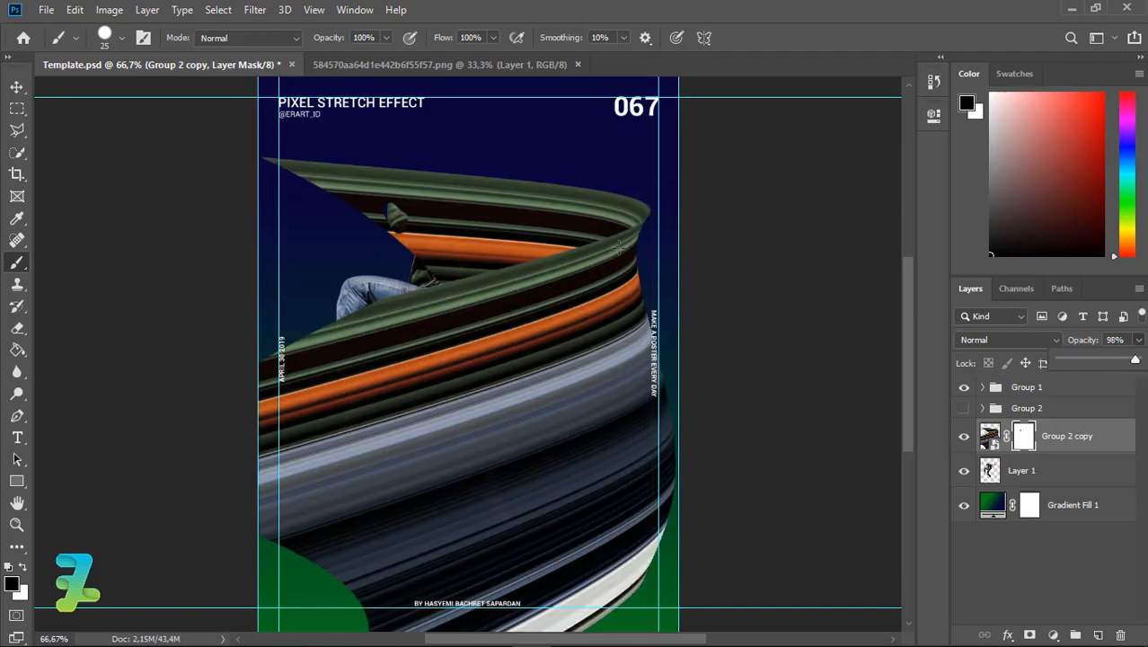
key("ctrl+plus")
scroll(911, 323, "up", 2)
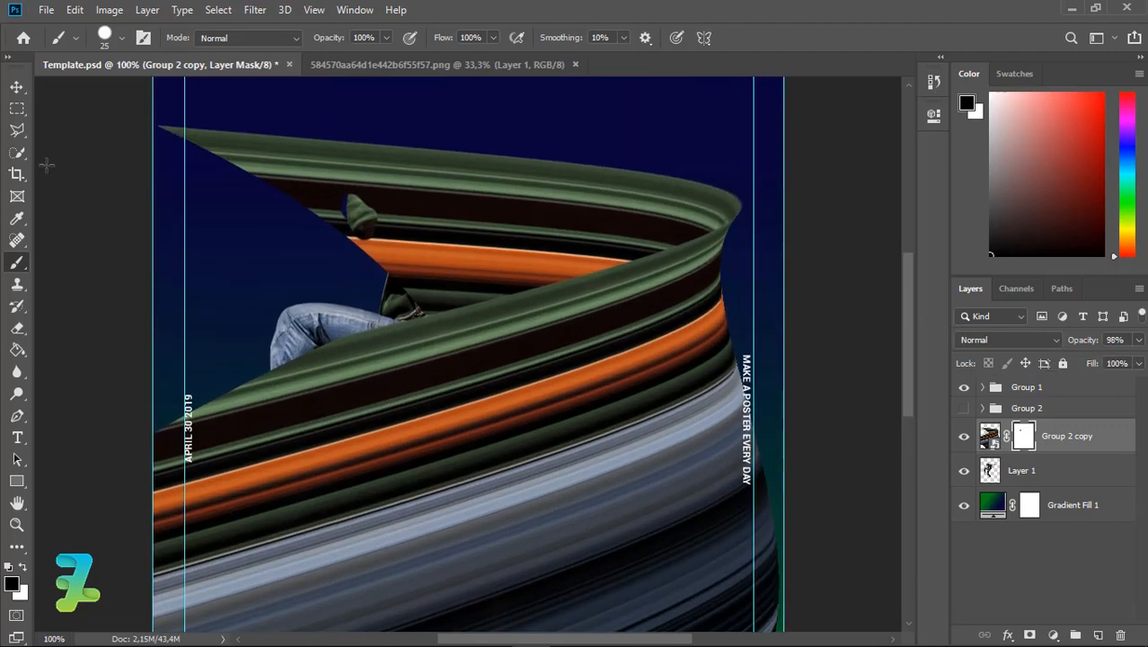
key("l")
left_click(388, 323)
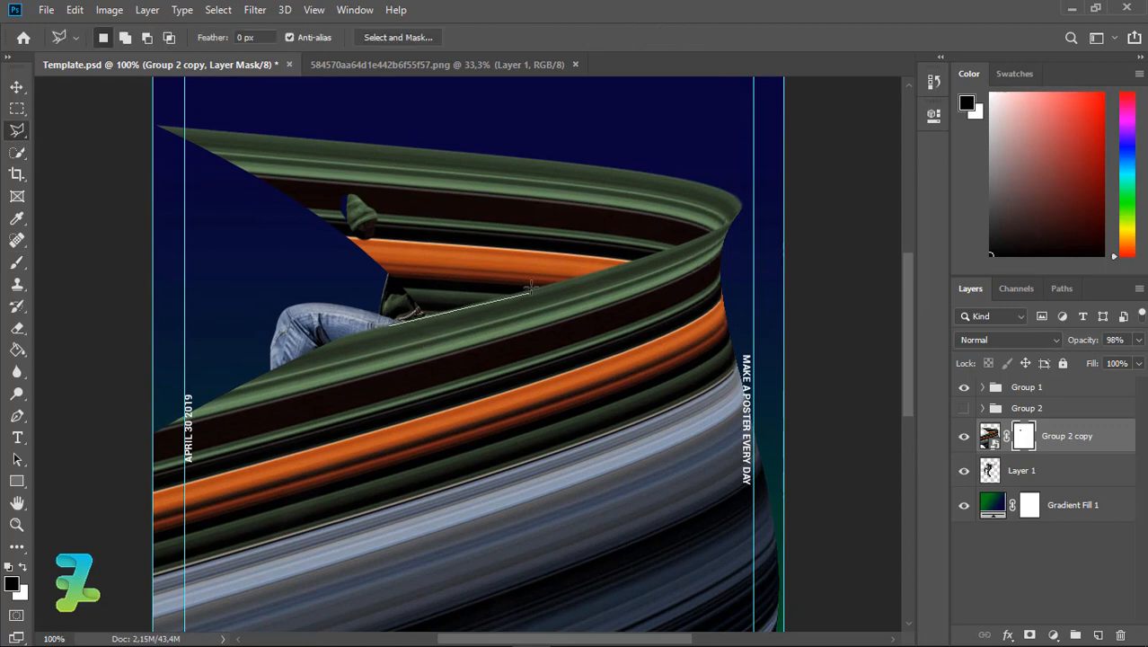
left_click(530, 289)
left_click(368, 223)
left_click(186, 105)
left_click(136, 104)
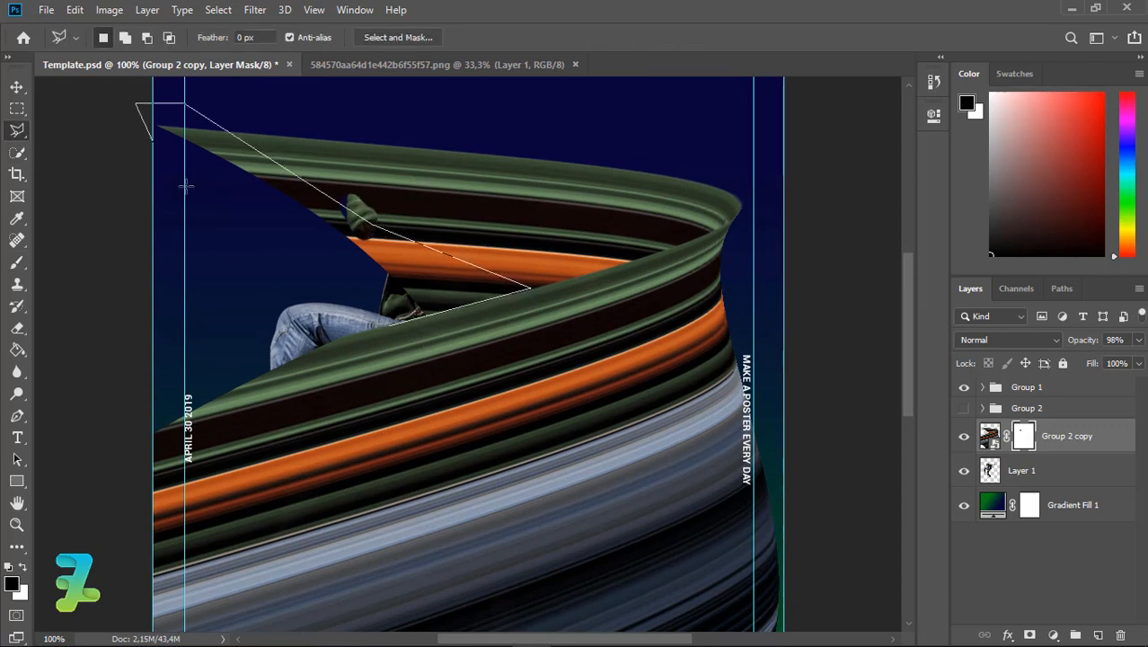
left_click(190, 196)
left_click(388, 322)
Hide the selected ribbon end by painting black on the mask with a brush enlarged to 125 px, and clear the selection
left_click(16, 261)
mouse_move(158, 126)
left_mouse_down()
mouse_move(493, 279)
mouse_move(395, 261)
left_mouse_up()
key("bracketright")
key("bracketright")
key("bracketright")
key("bracketright")
key("bracketright")
key("bracketright")
key("bracketright")
key("bracketright")
key("bracketright")
key("bracketright")
key("bracketright")
left_click_drag(495, 308, 262, 208)
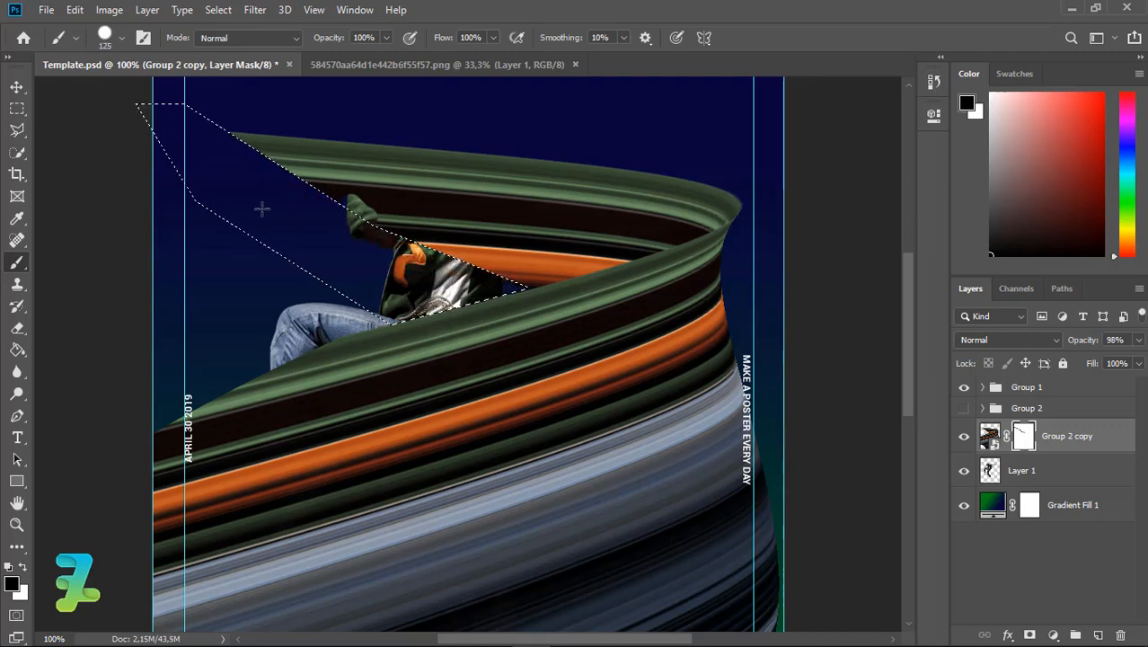
key("ctrl+d")
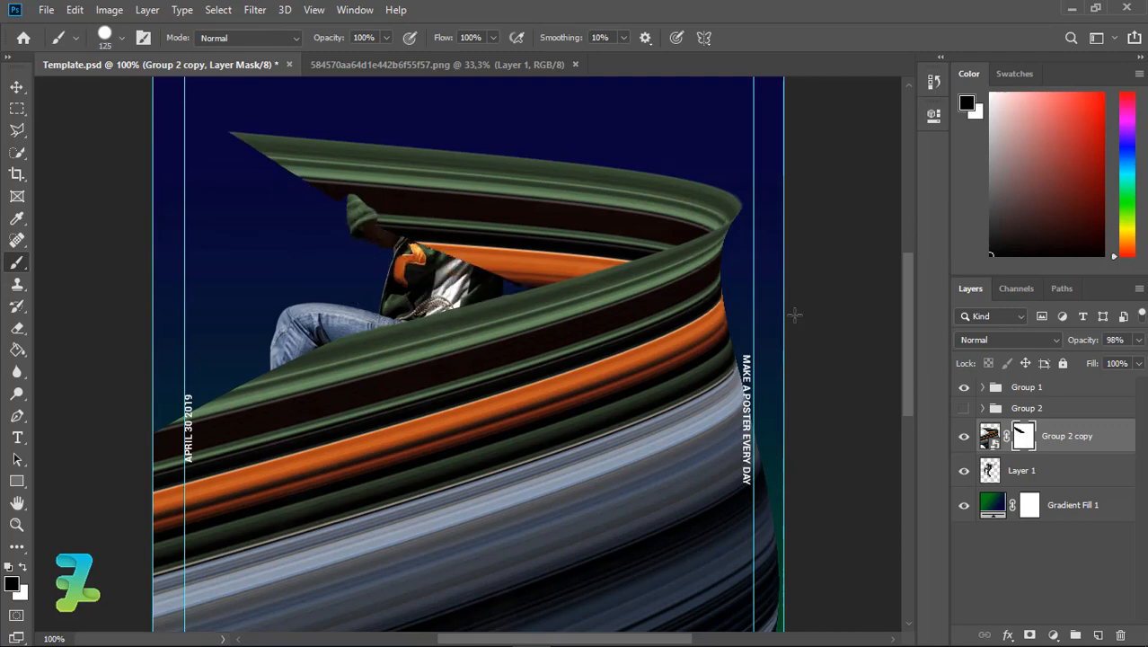
Lower the bands layer's opacity to 35% so the dancer's upper body can be traced through it
left_click(1138, 339)
left_click_drag(1134, 359, 1086, 360)
key("ctrl+plus")
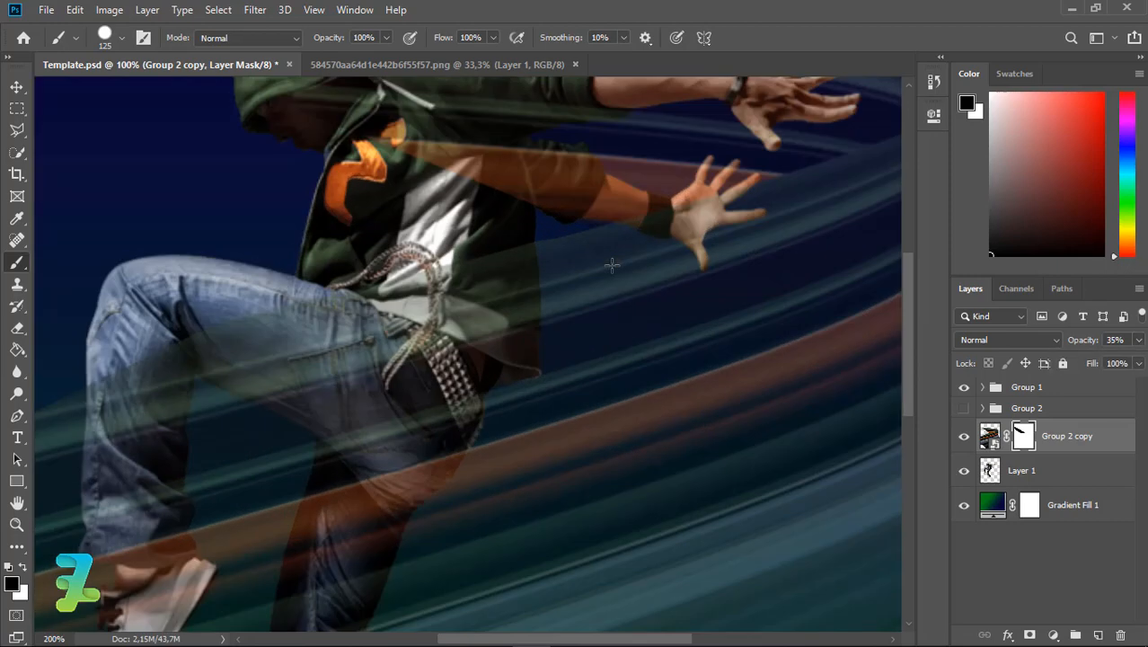
left_click_drag(903, 360, 899, 320)
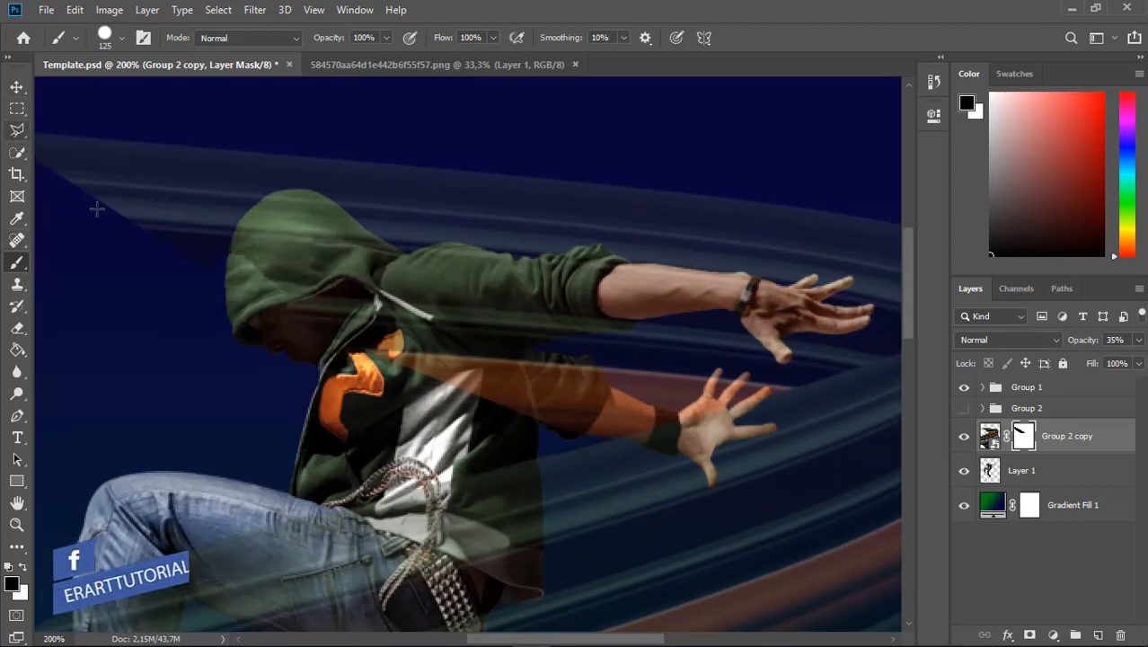
Mask out the ribbon behind the hood and over the hood and shoulder by painting black with a 15 px brush
key("p")
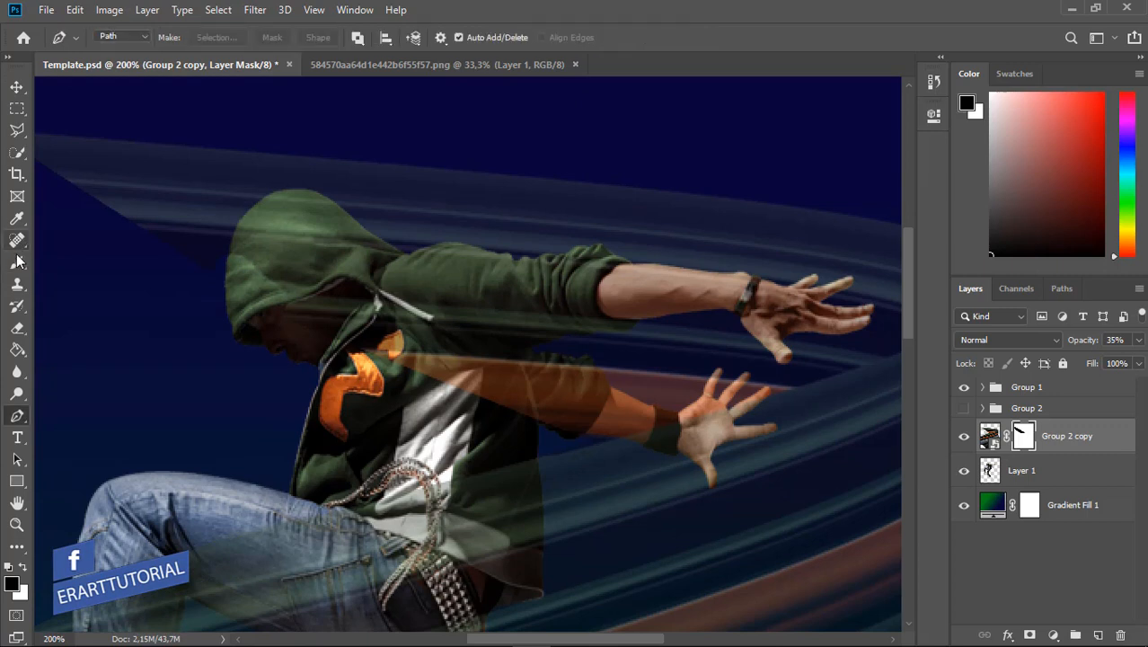
key("b")
key("bracketleft")
key("bracketleft")
key("bracketleft")
key("bracketleft")
key("bracketleft")
key("bracketleft")
key("bracketleft")
key("bracketleft")
key("bracketleft")
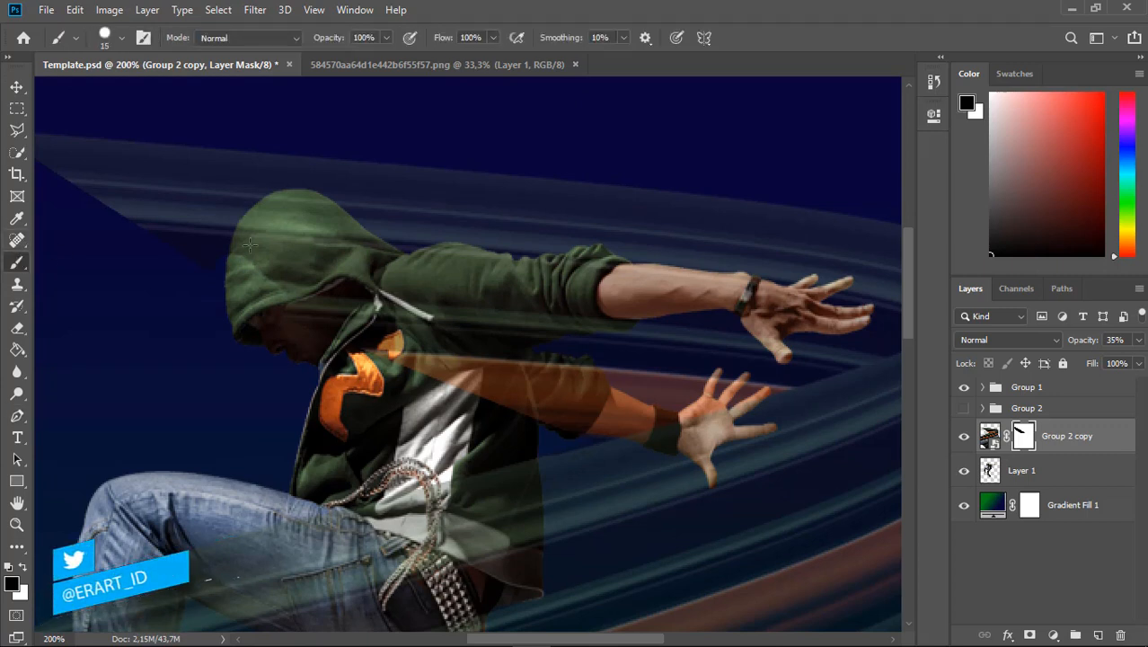
mouse_move(298, 183)
left_mouse_down()
mouse_move(243, 178)
mouse_move(267, 187)
mouse_move(214, 158)
mouse_move(204, 222)
mouse_move(194, 146)
left_mouse_up()
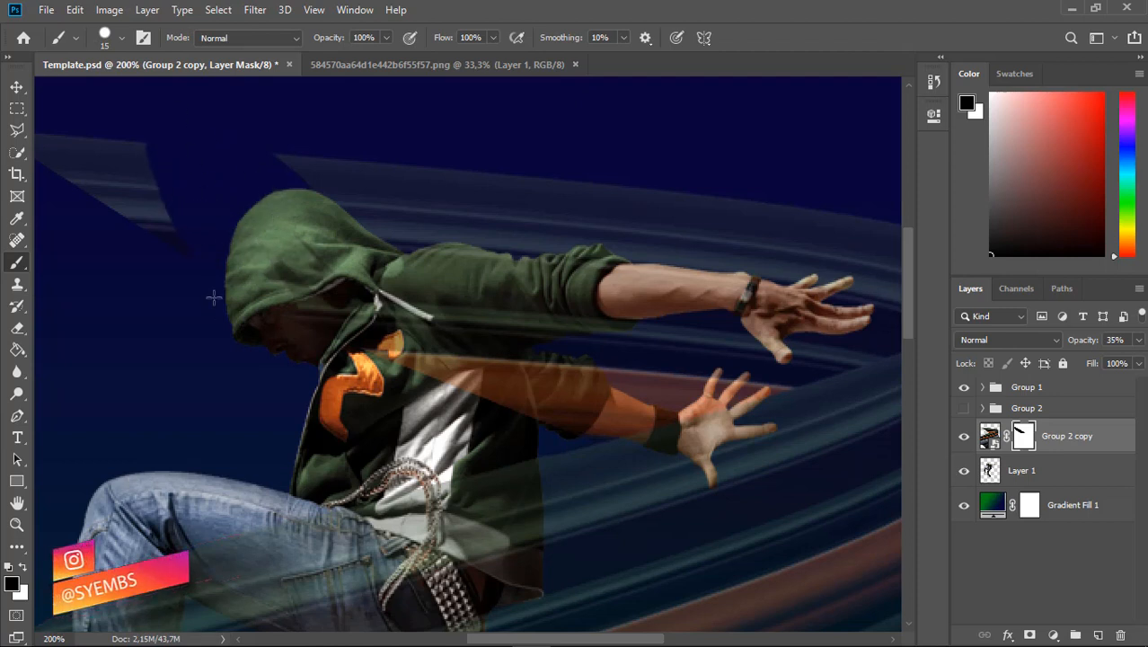
mouse_move(215, 298)
left_mouse_down()
mouse_move(130, 113)
mouse_move(113, 161)
mouse_move(139, 220)
mouse_move(114, 133)
mouse_move(41, 154)
mouse_move(61, 134)
mouse_move(154, 238)
left_mouse_up()
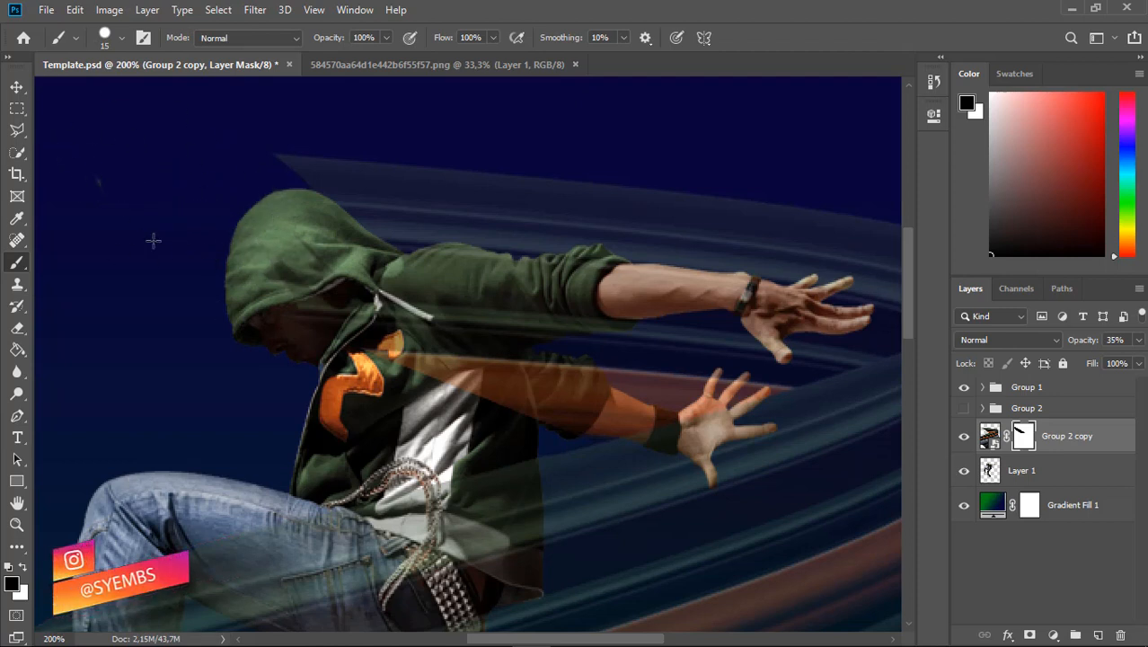
left_click_drag(459, 287, 455, 255)
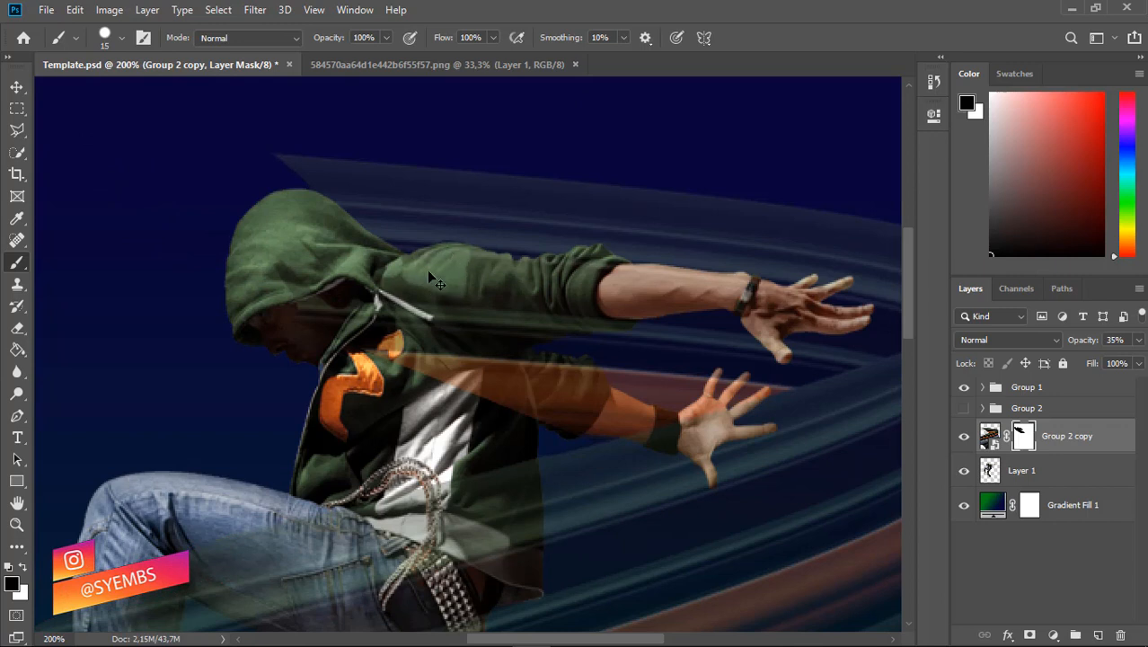
Trace a Pen path from the hood along the upper arm, around the fingers and back under the arm to the armpit
left_click(17, 415)
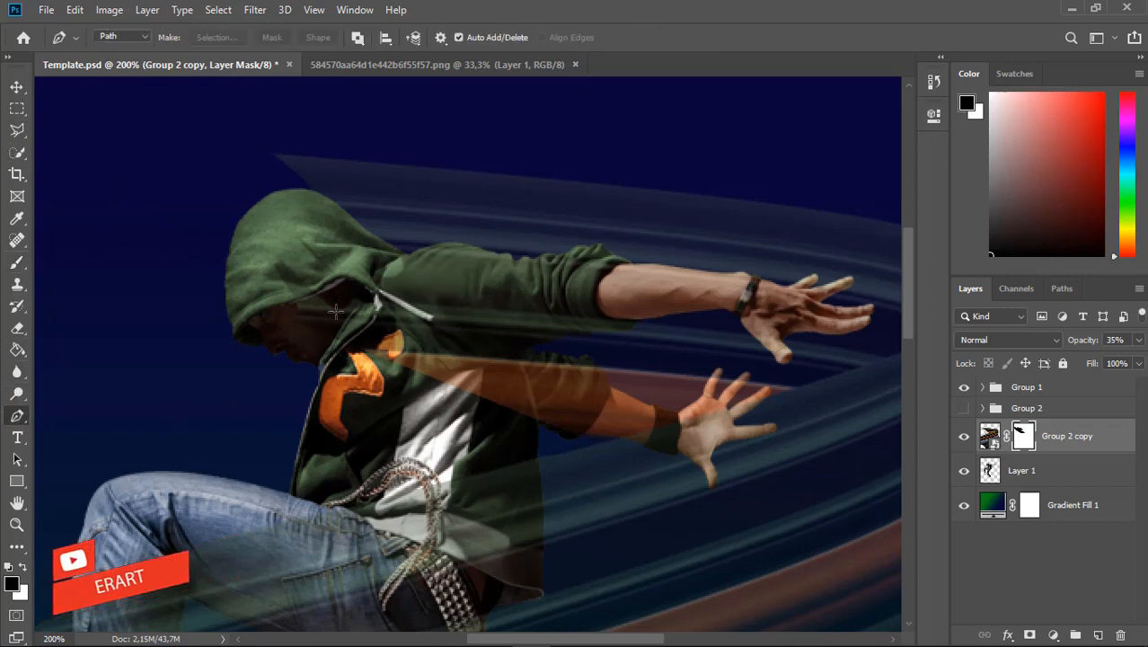
left_click(402, 255)
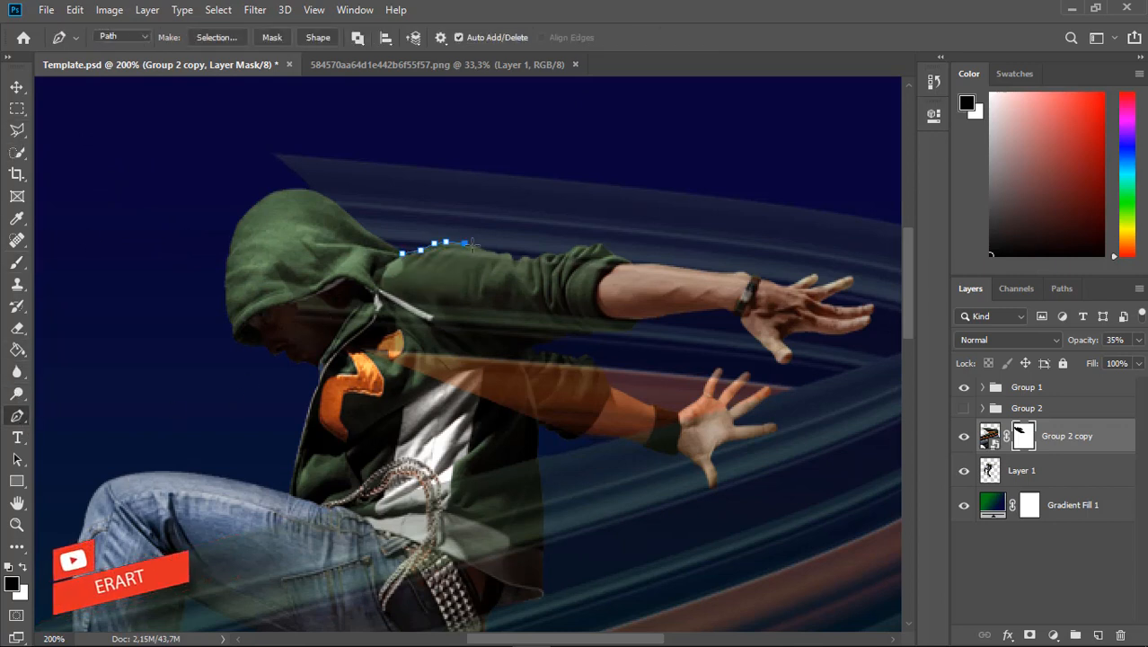
left_click(530, 259)
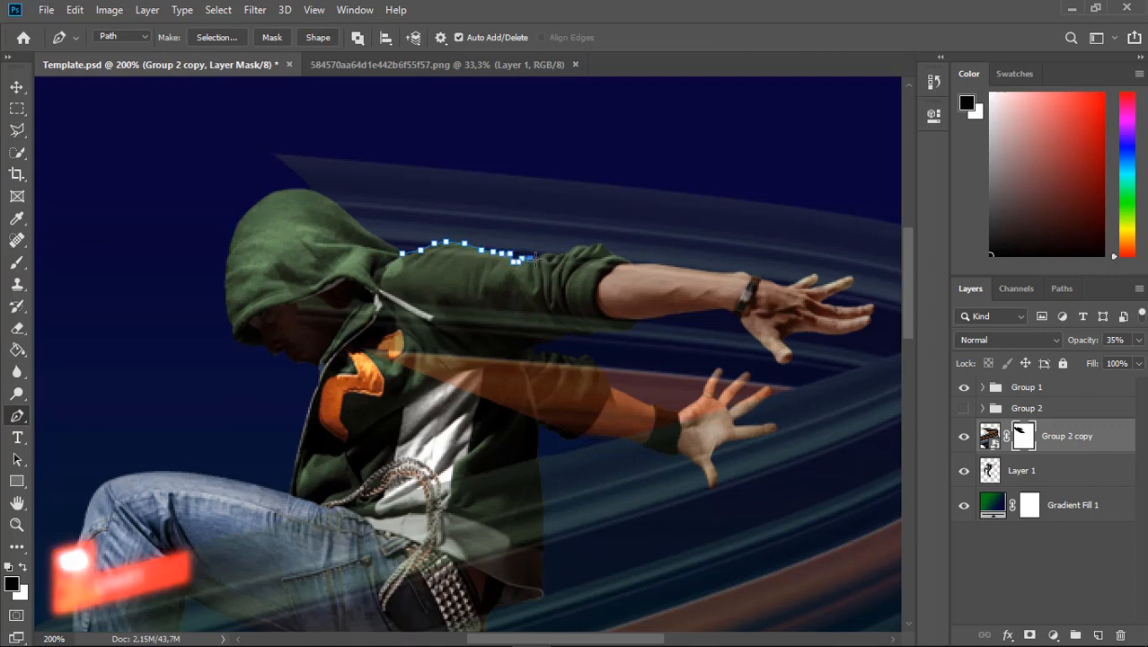
left_click(535, 260)
left_click(542, 255)
left_click(550, 254)
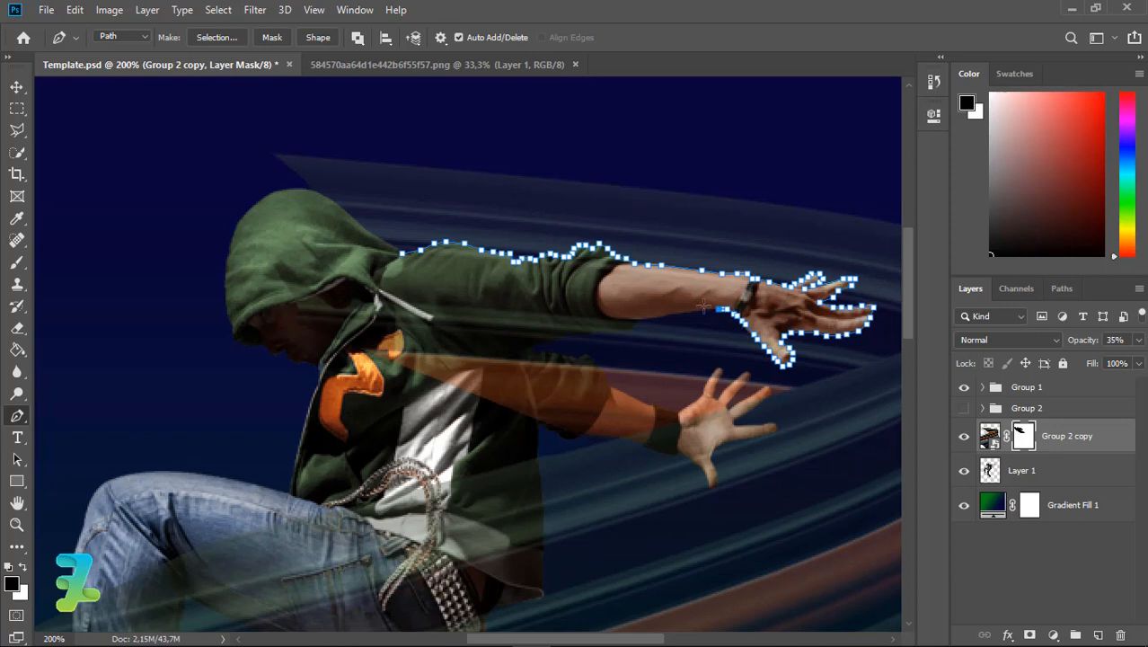
left_click_drag(698, 312, 647, 316)
left_click_drag(554, 341, 512, 350)
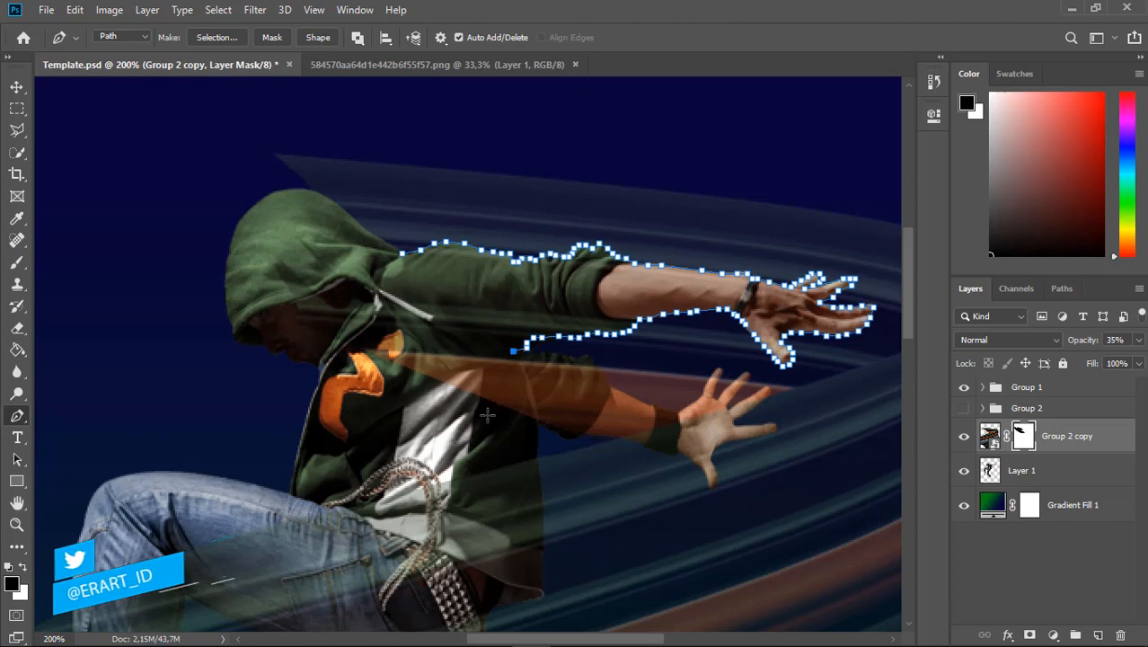
Continue the path down the torso's edge and back across the chest and hood, closing it at the shoulder
left_click(522, 361)
left_click(527, 368)
left_click(530, 375)
left_click(531, 383)
left_click(534, 397)
left_click(536, 405)
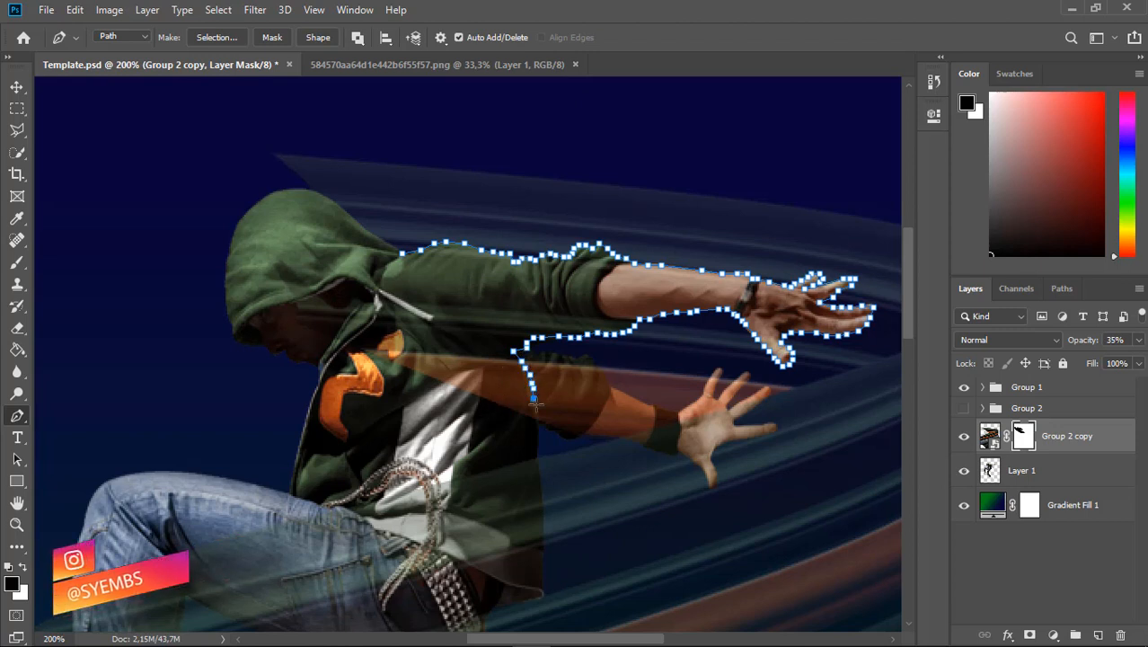
left_click(537, 414)
left_click(538, 426)
left_click(538, 439)
left_click(535, 442)
left_click(510, 438)
left_click_drag(417, 407, 174, 184)
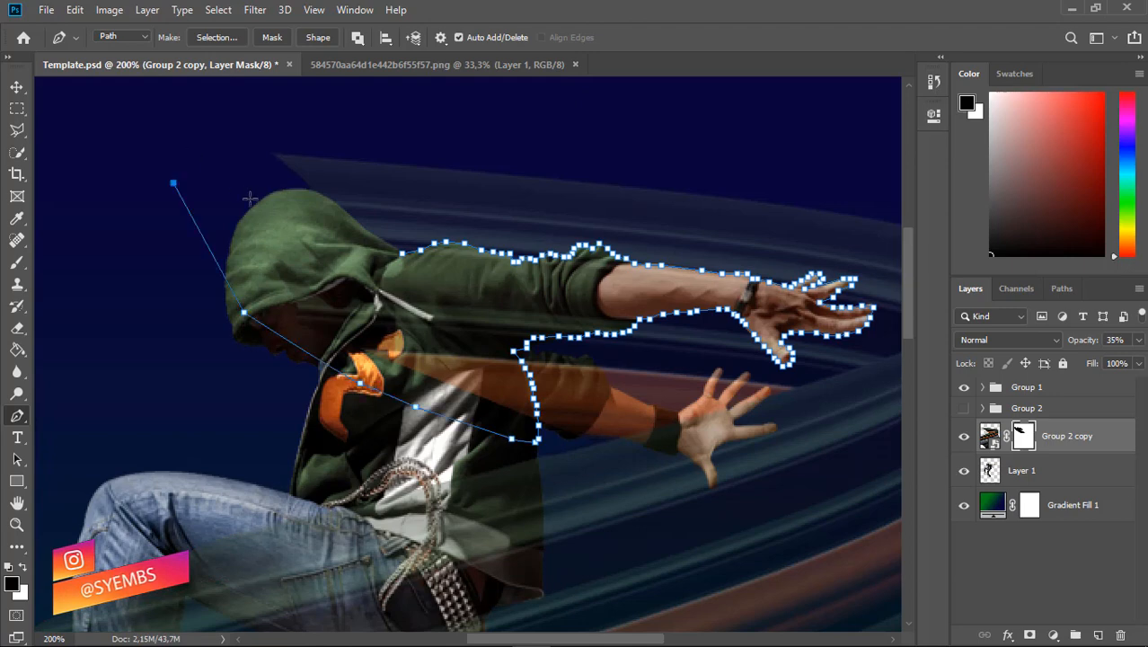
left_click(403, 256)
Convert the path to a selection, paint black inside it on the mask with a 200 px brush to reveal the arm, and deselect
right_click(402, 256)
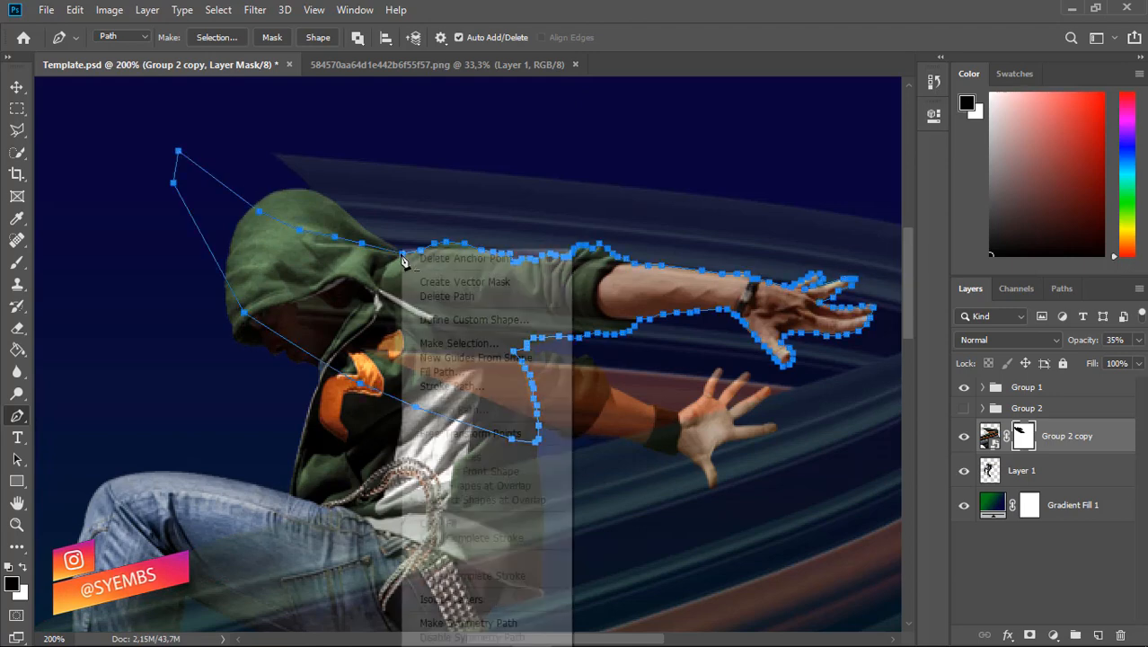
left_click(418, 340)
key("Return")
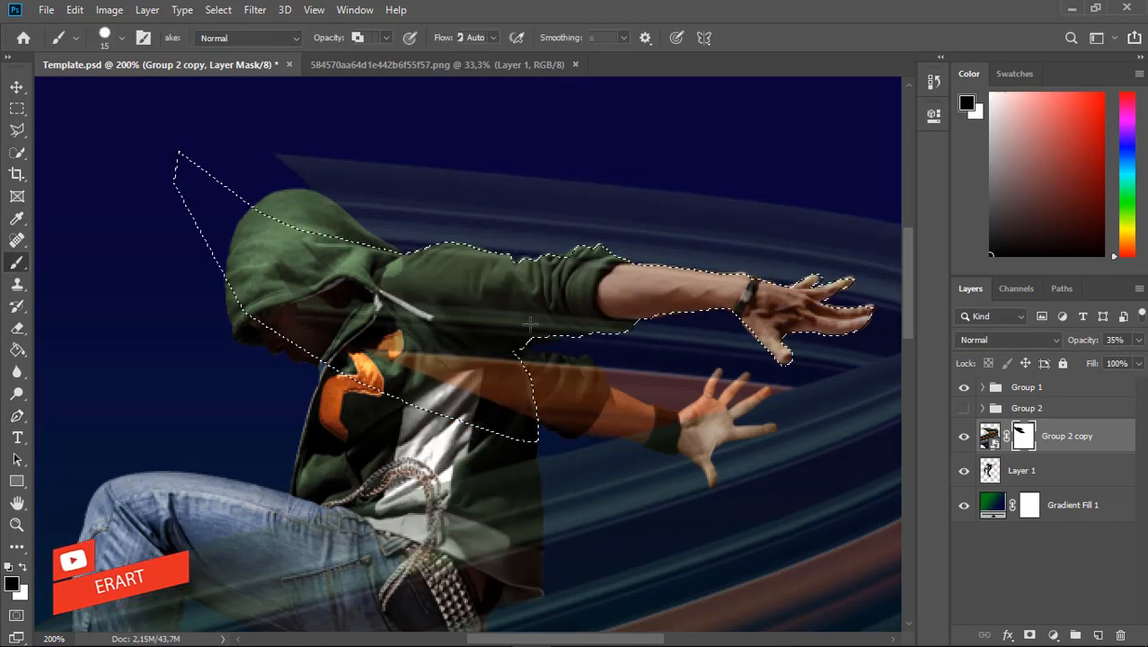
key("b")
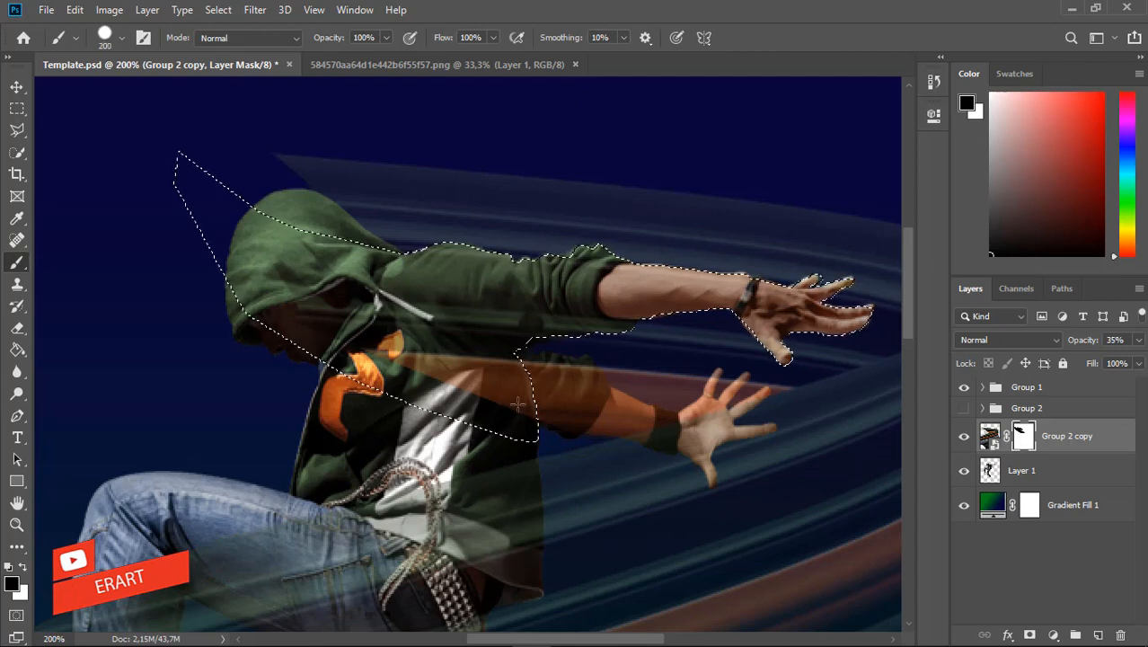
mouse_move(531, 324)
left_mouse_down()
mouse_move(517, 295)
mouse_move(430, 284)
left_mouse_up()
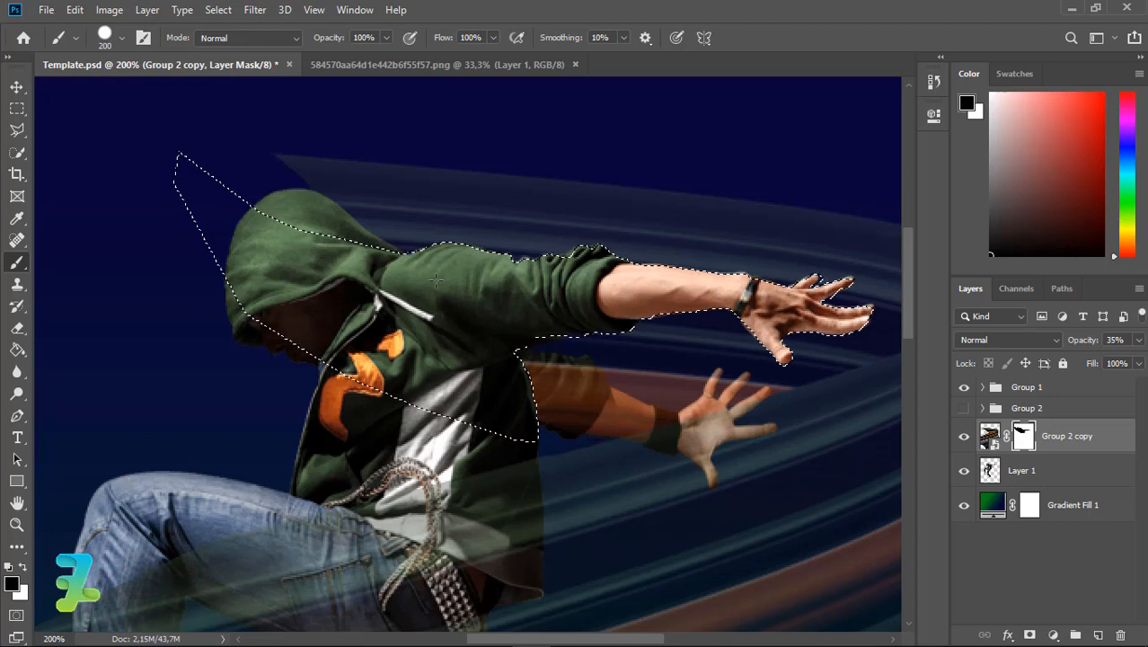
key("ctrl+d")
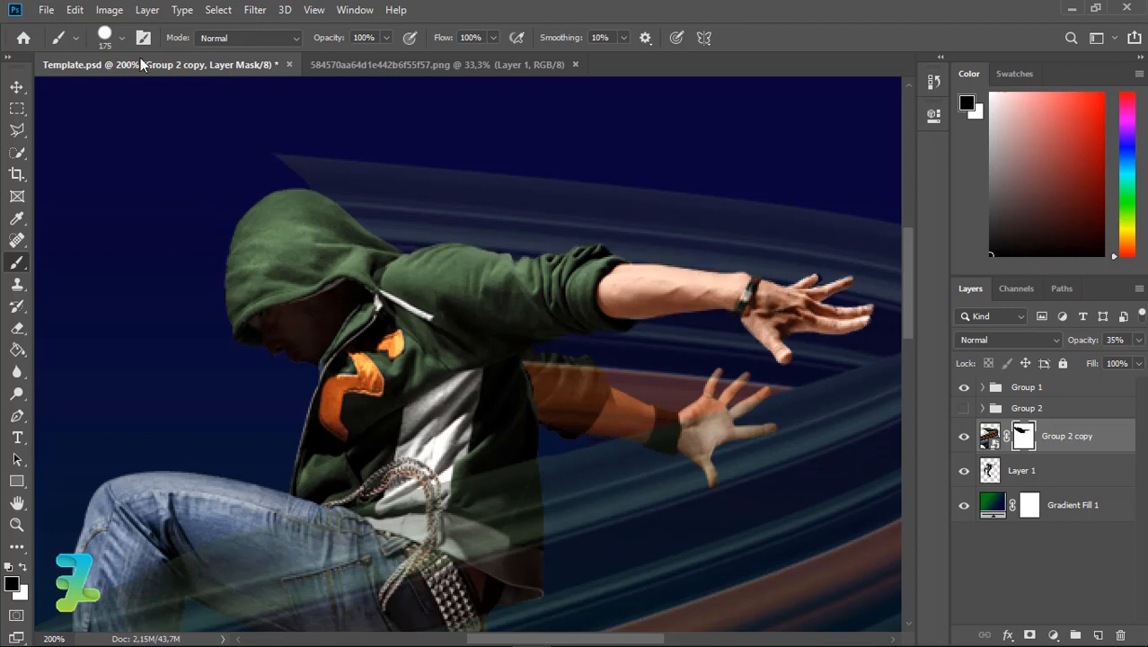
Set the bands layer's opacity to 100% and restore the ribbon around the fingers and torso by painting white with a 4 px brush
key("[")
key("[")
key("[")
key("[")
key("[")
key("[")
key("[")
key("[")
key("[")
key("[")
key("[")
key("[")
key("[")
key("x")
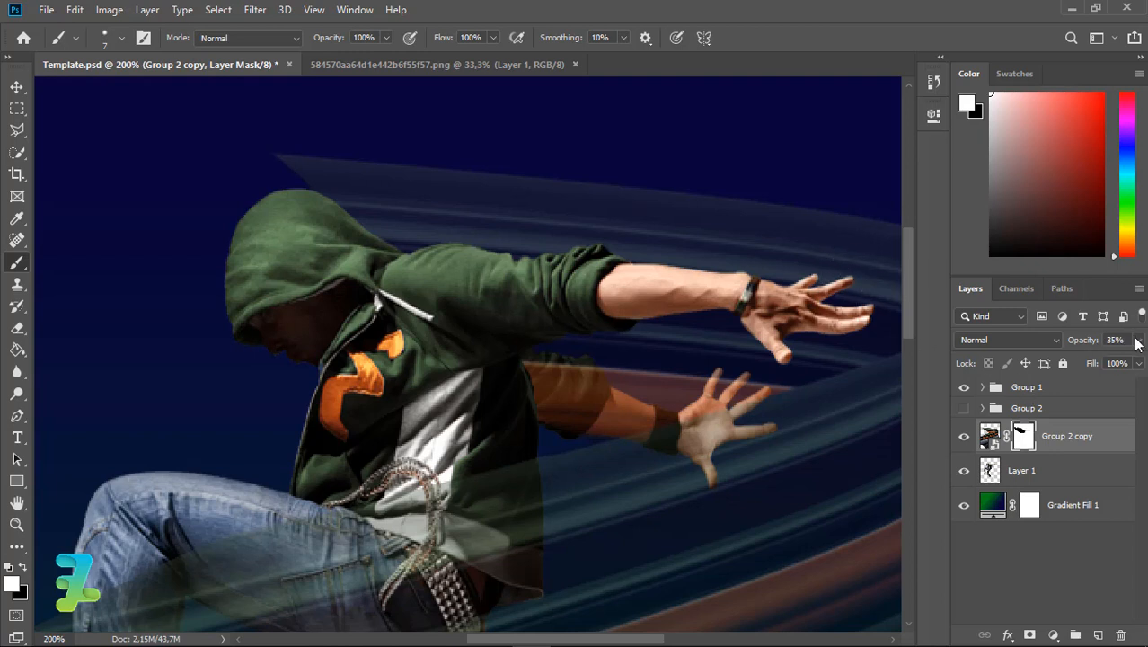
left_click_drag(1136, 343, 1146, 362)
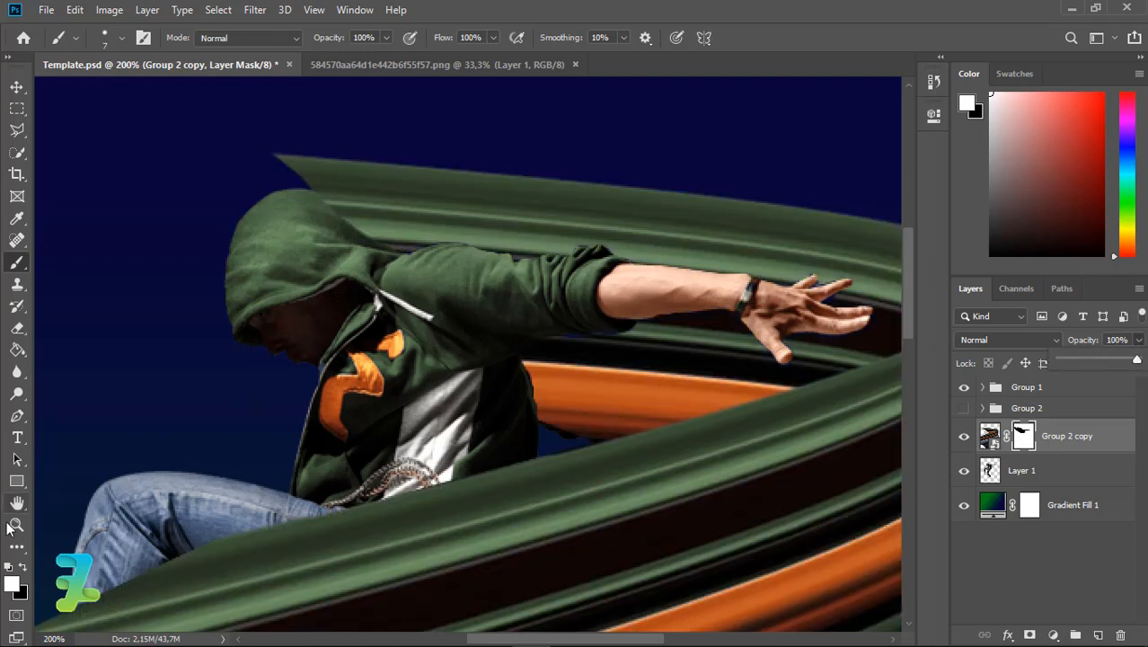
left_click(23, 566)
key("x")
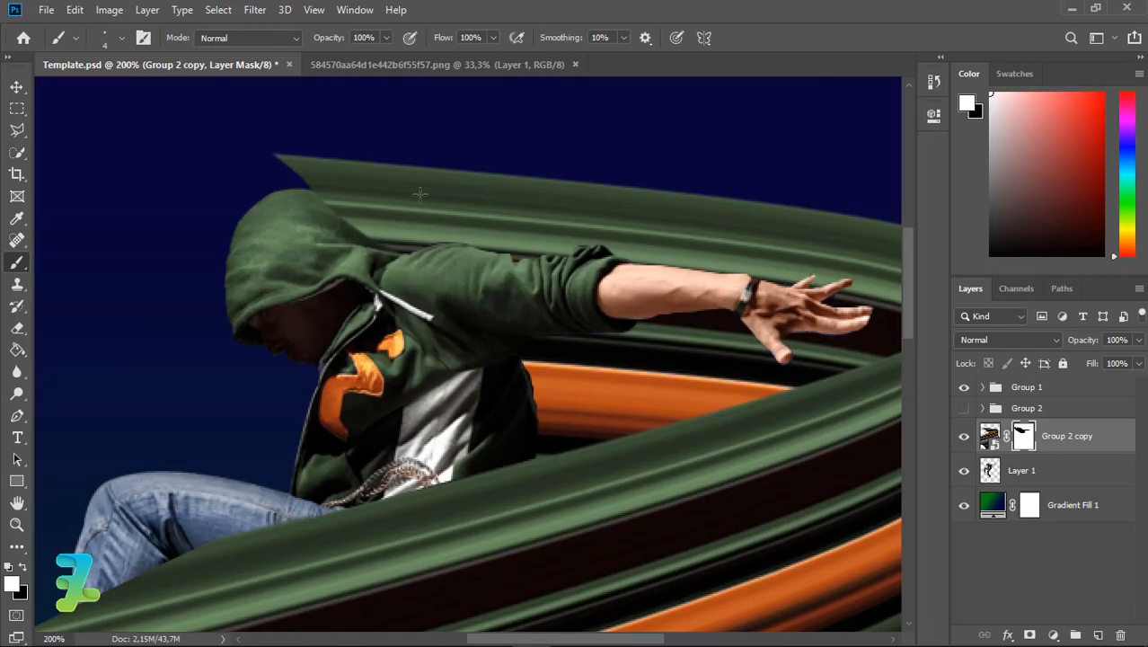
Switch the paint colour to black and mask out the stray ribbon fragment beyond the back of the hood
key("ctrl+minus")
key("ctrl+minus")
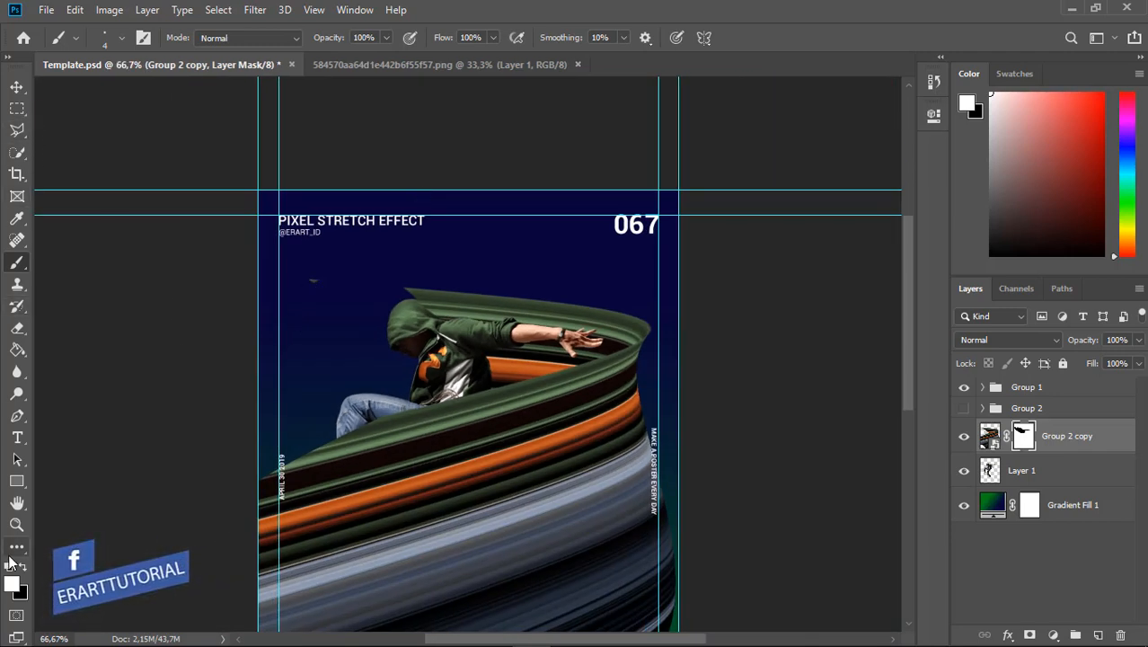
key("x")
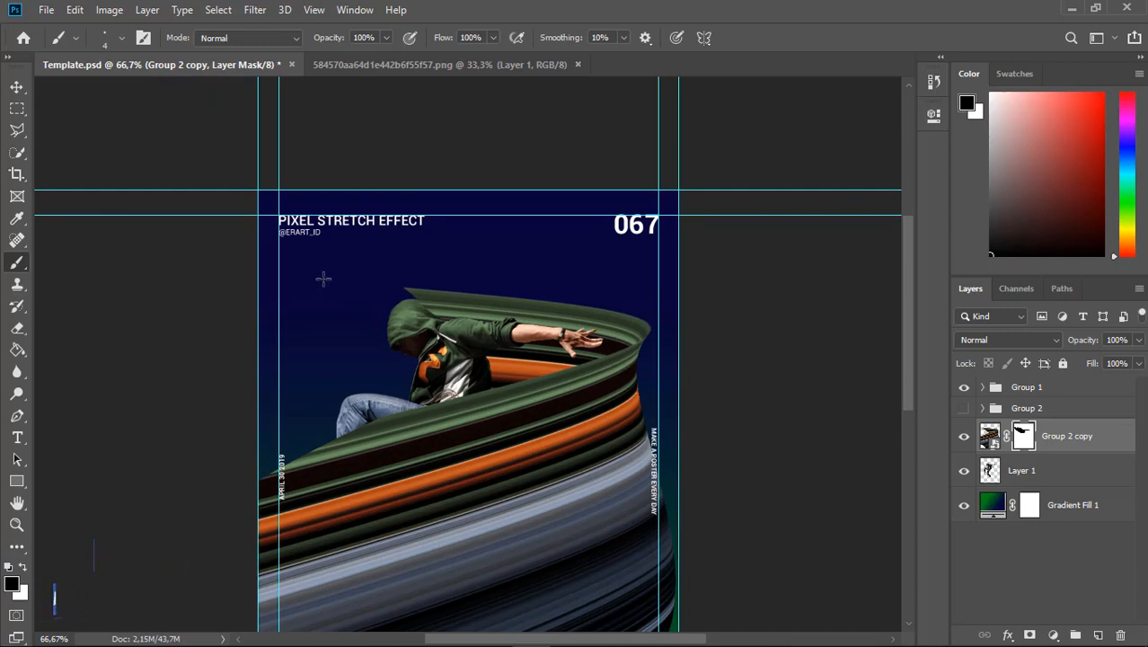
Try a pen path from the top of the hood along a line inside the ribbon's upper band and around its bend
key("ctrl+plus")
key("ctrl+plus")
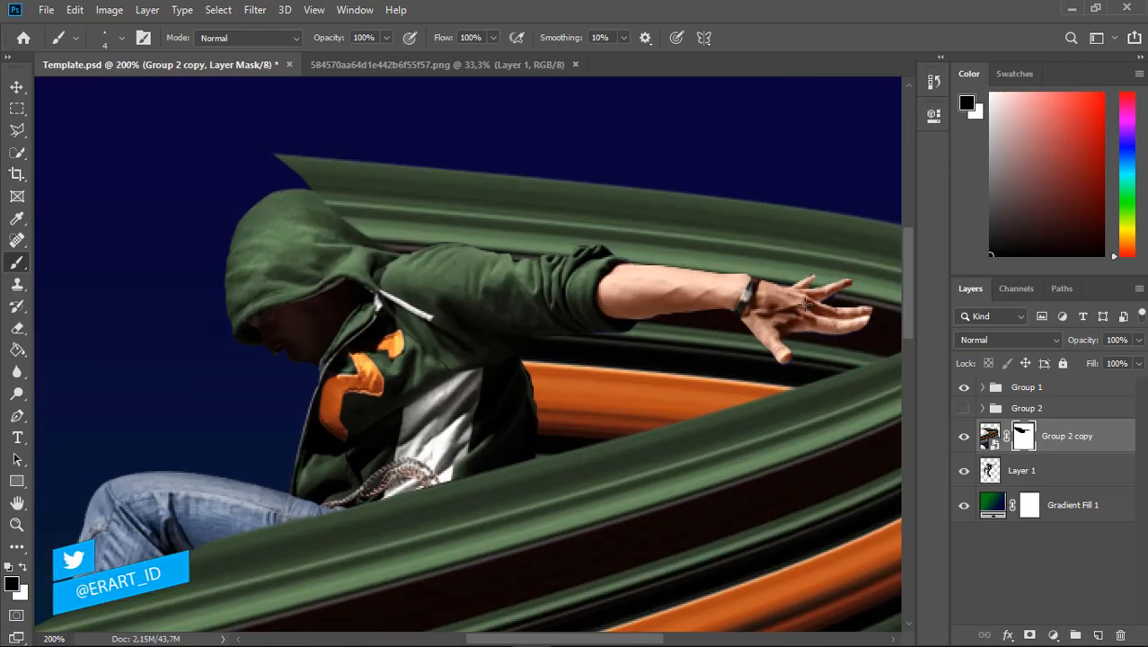
scroll(653, 185, "up", 2)
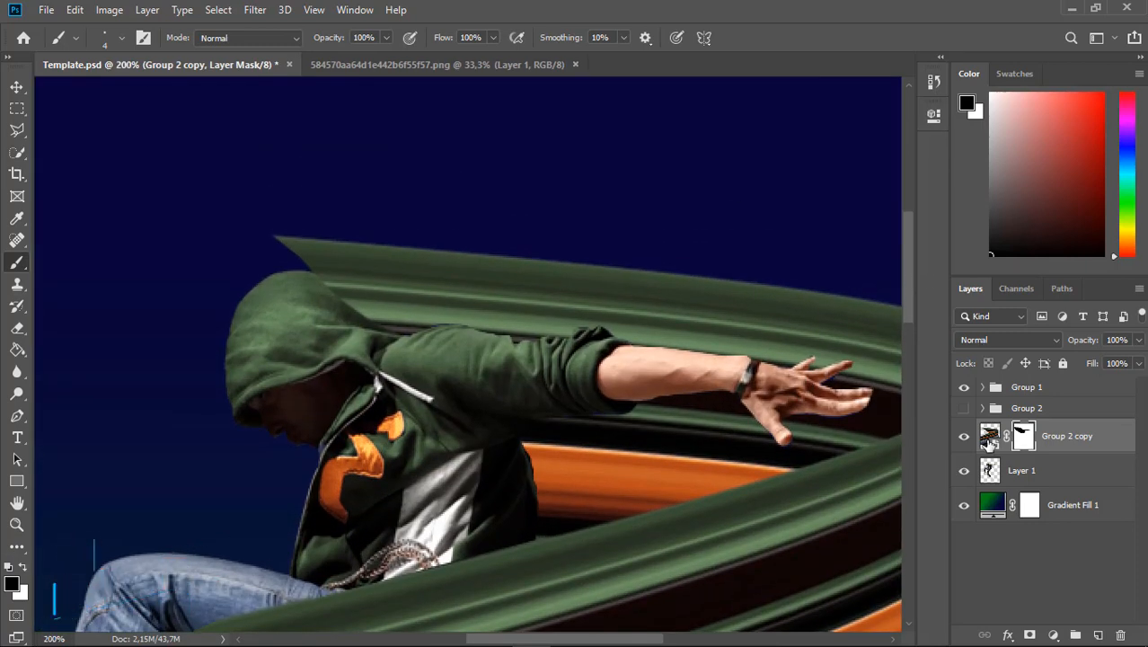
left_click_drag(528, 643, 553, 643)
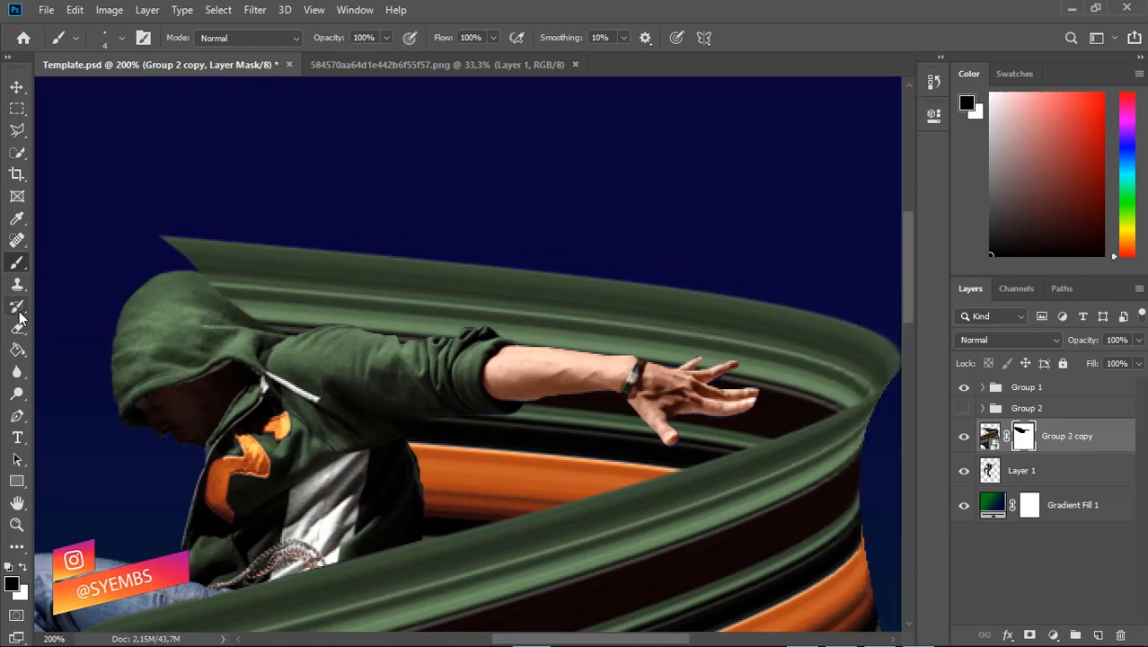
key("p")
left_click(177, 269)
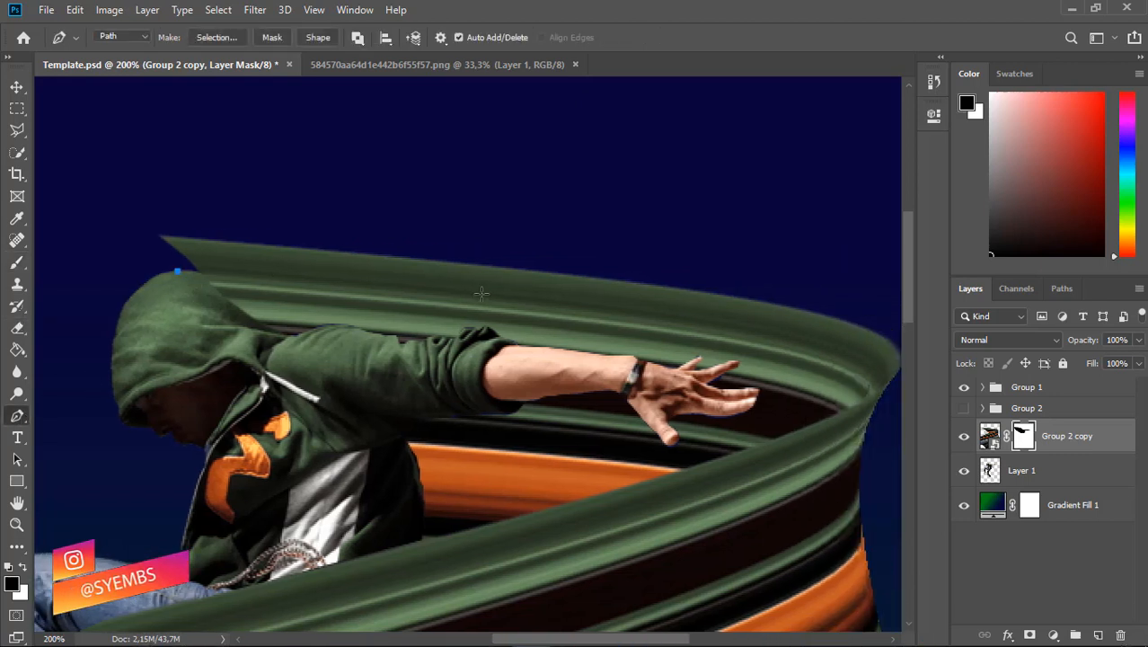
left_click_drag(855, 364, 885, 414)
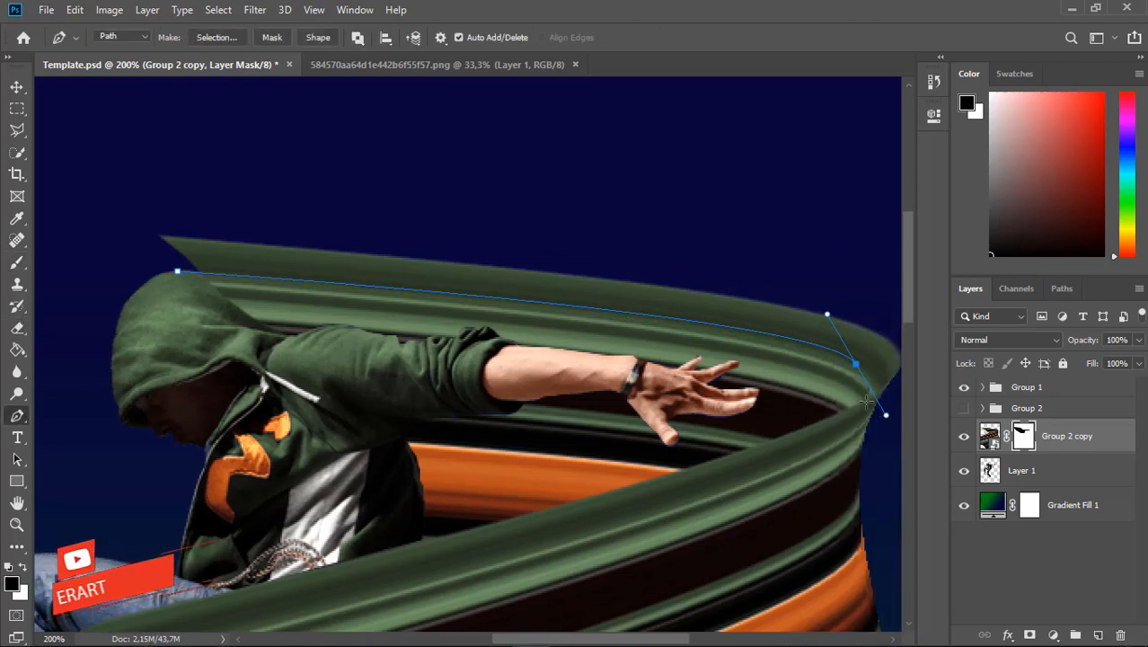
left_click_drag(684, 639, 697, 639)
key("ctrl+z")
left_click(806, 399)
left_click(843, 397)
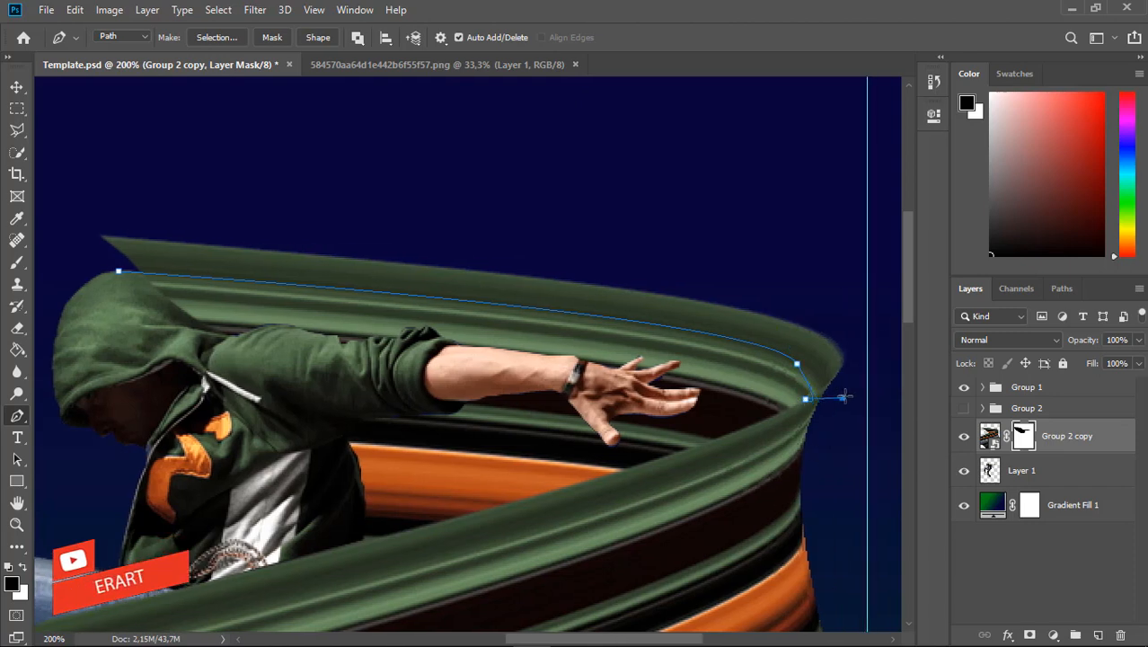
Continue the path outside the ribbon's upper edge back past its pointed tip, closing it at the top of the hood
left_click(858, 350)
left_click(847, 318)
left_click(748, 277)
left_click(427, 231)
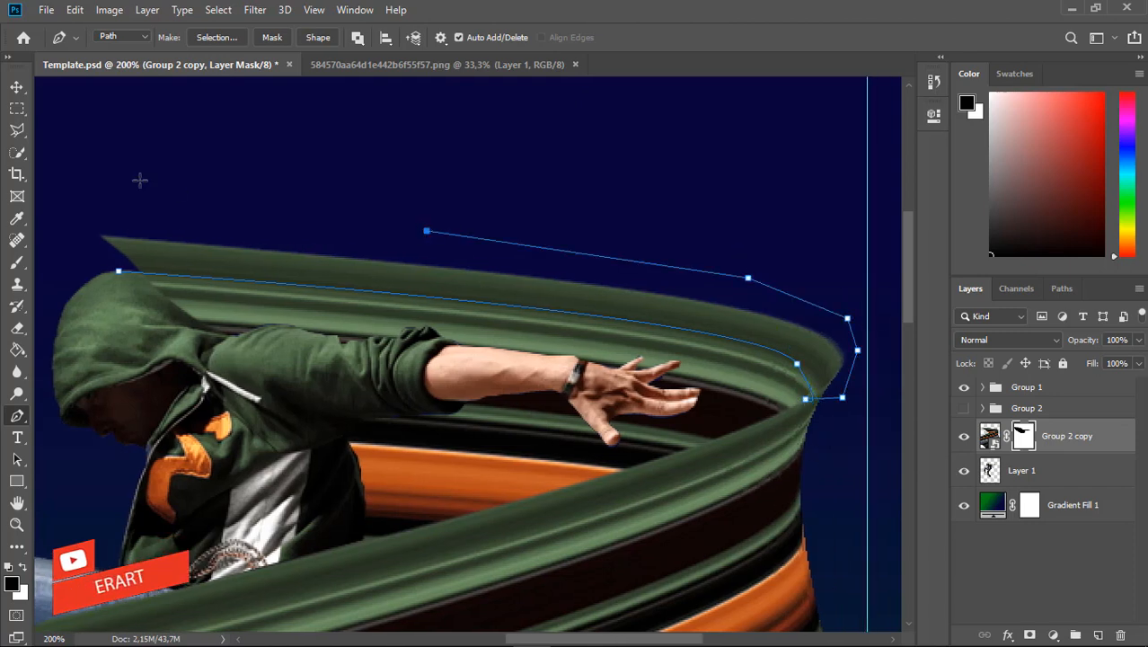
left_click(139, 181)
left_click(68, 209)
left_click(100, 265)
left_click(119, 271)
Try masking out the ribbon's upper band by painting black with a 150 px brush inside the path's selection, then undo and deselect
right_click(120, 273)
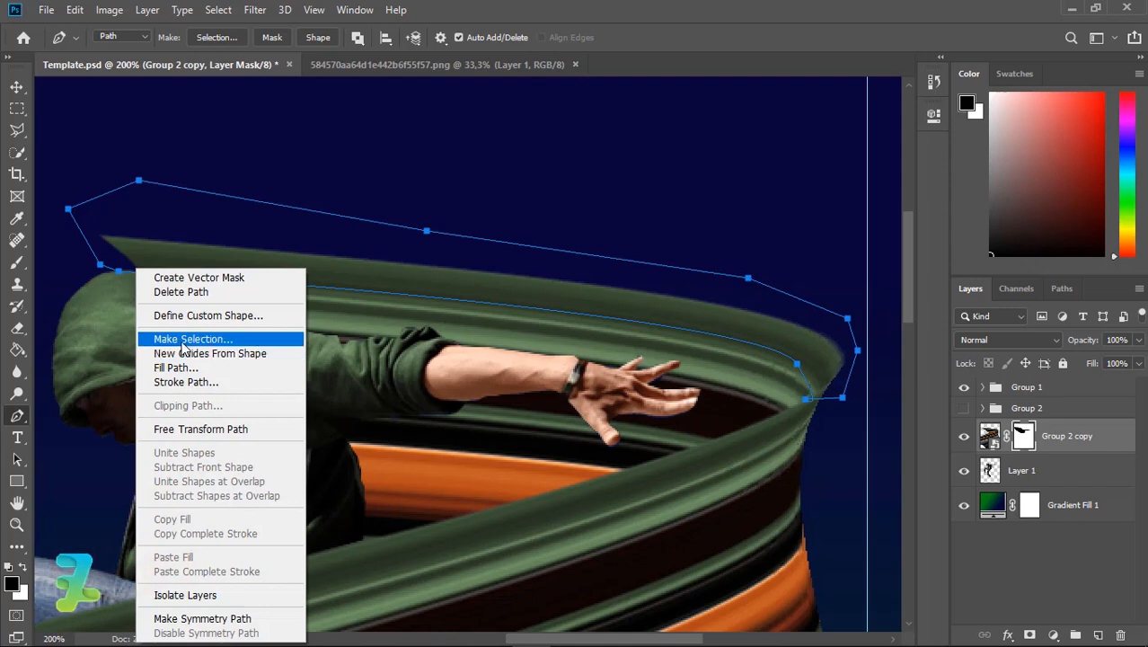
left_click(181, 339)
key("Return")
key("b")
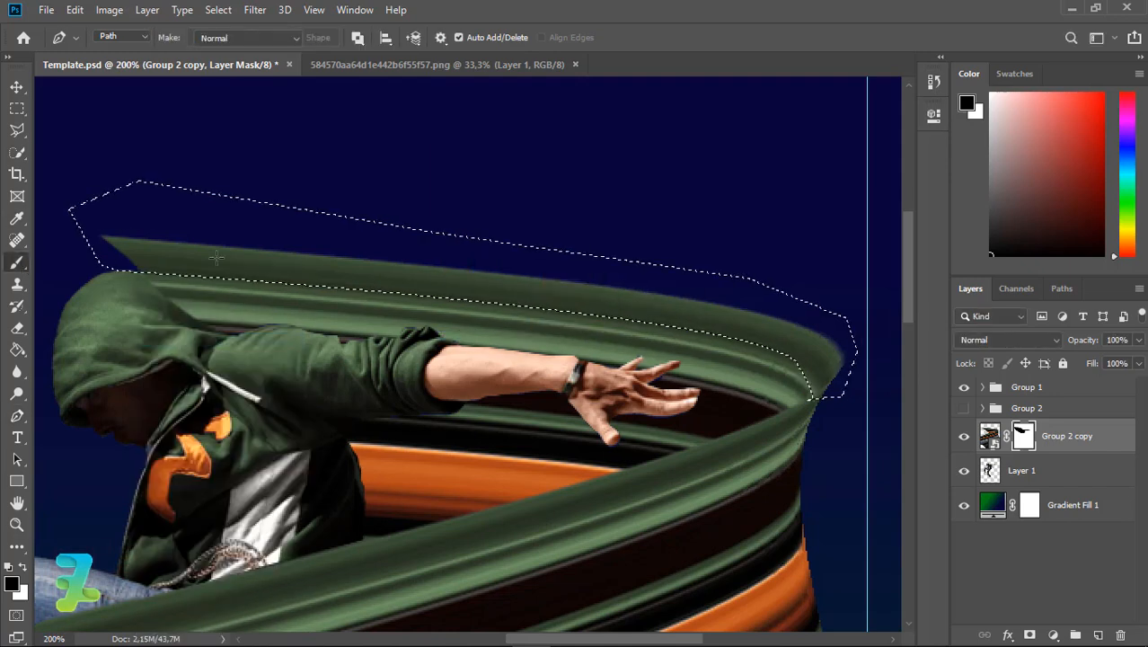
mouse_move(215, 258)
left_mouse_down()
mouse_move(745, 333)
mouse_move(607, 252)
mouse_move(162, 246)
left_mouse_up()
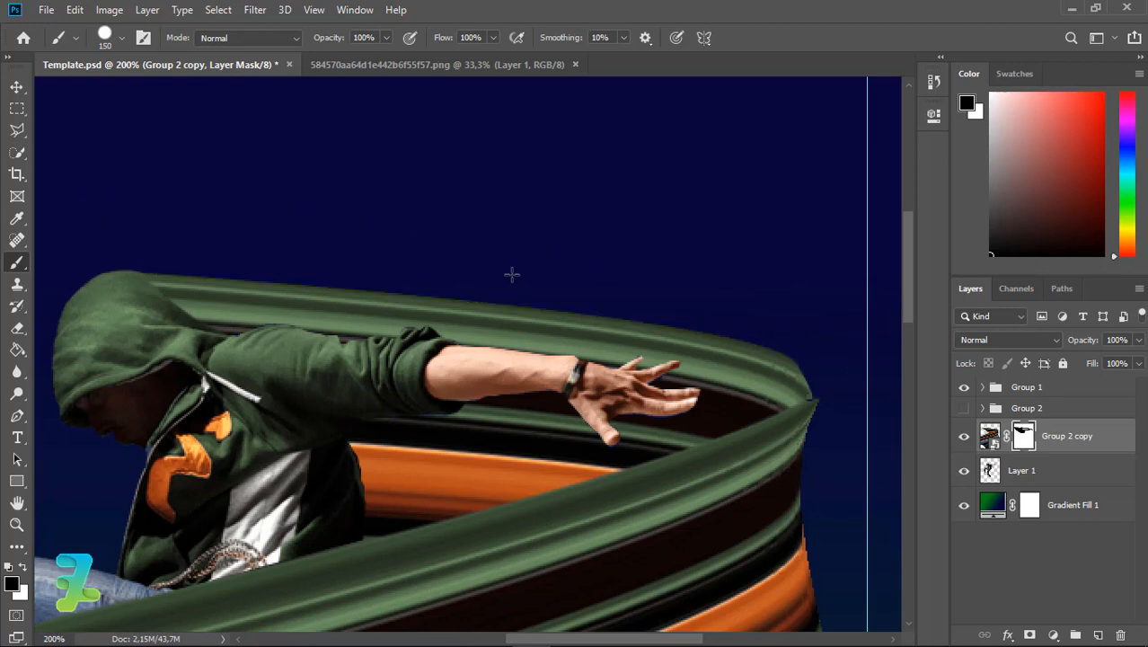
key("ctrl+z")
key("ctrl+d")
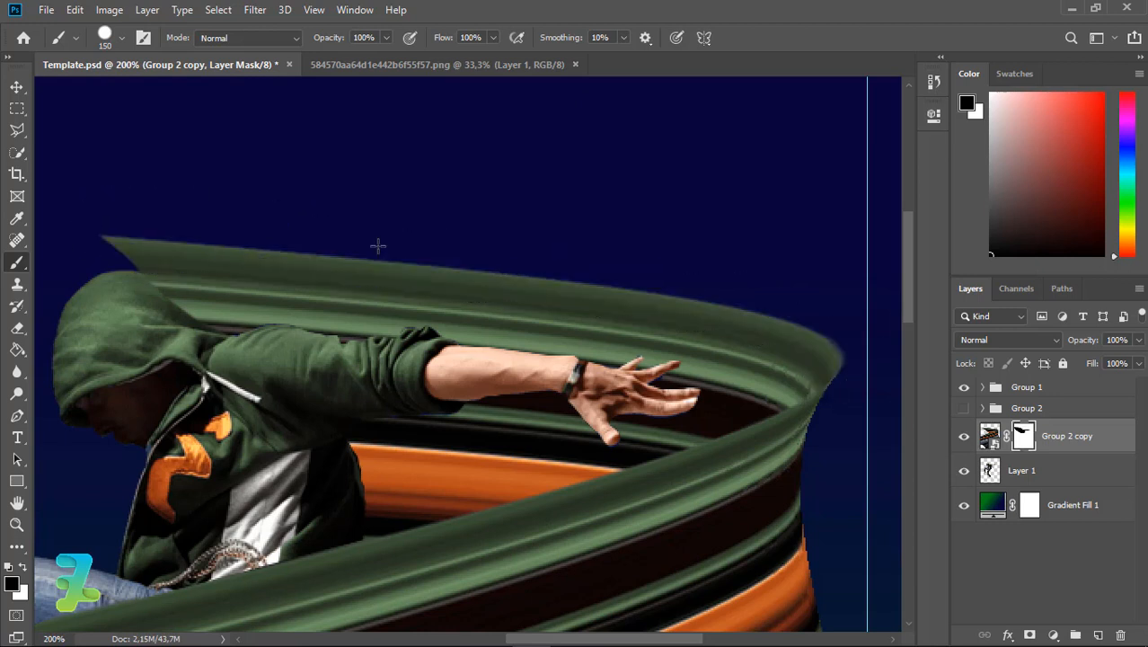
Start a new pen path at the top of the hood, where it meets the ribbon
left_click(17, 437)
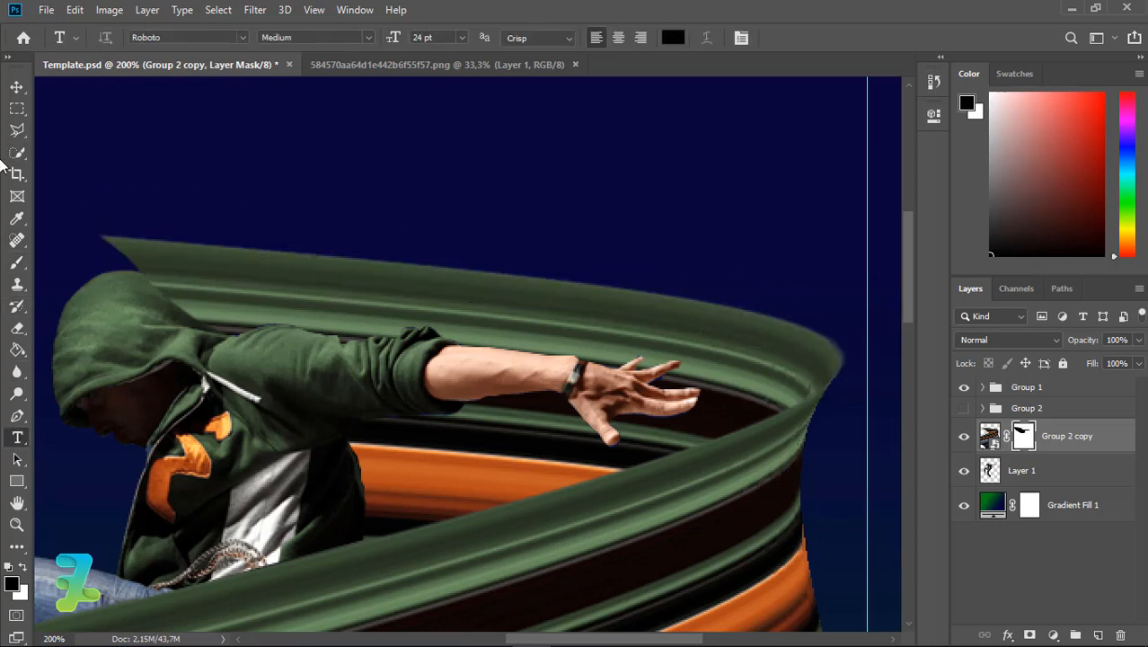
key("p")
left_click(130, 271)
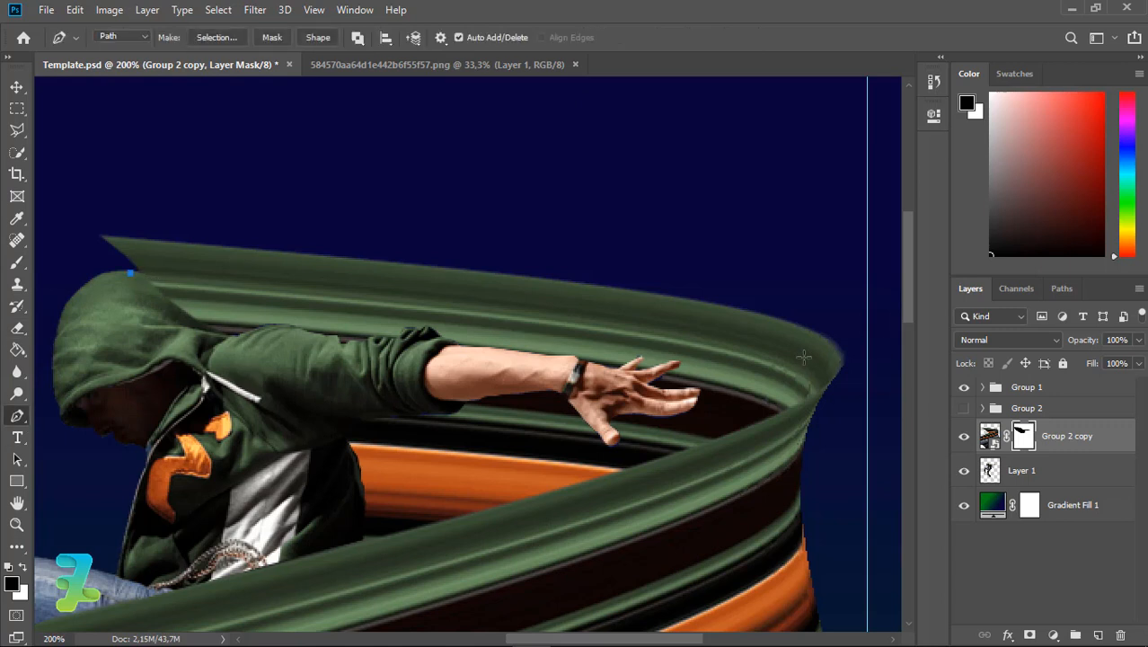
left_click_drag(827, 368, 774, 429)
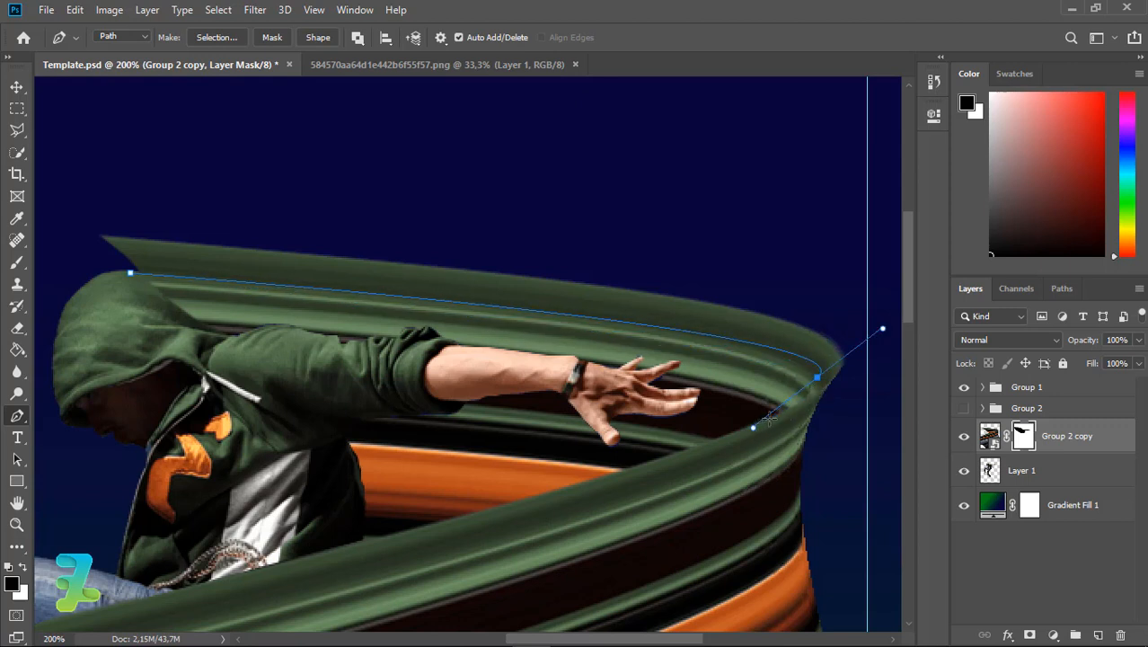
key("ctrl+z")
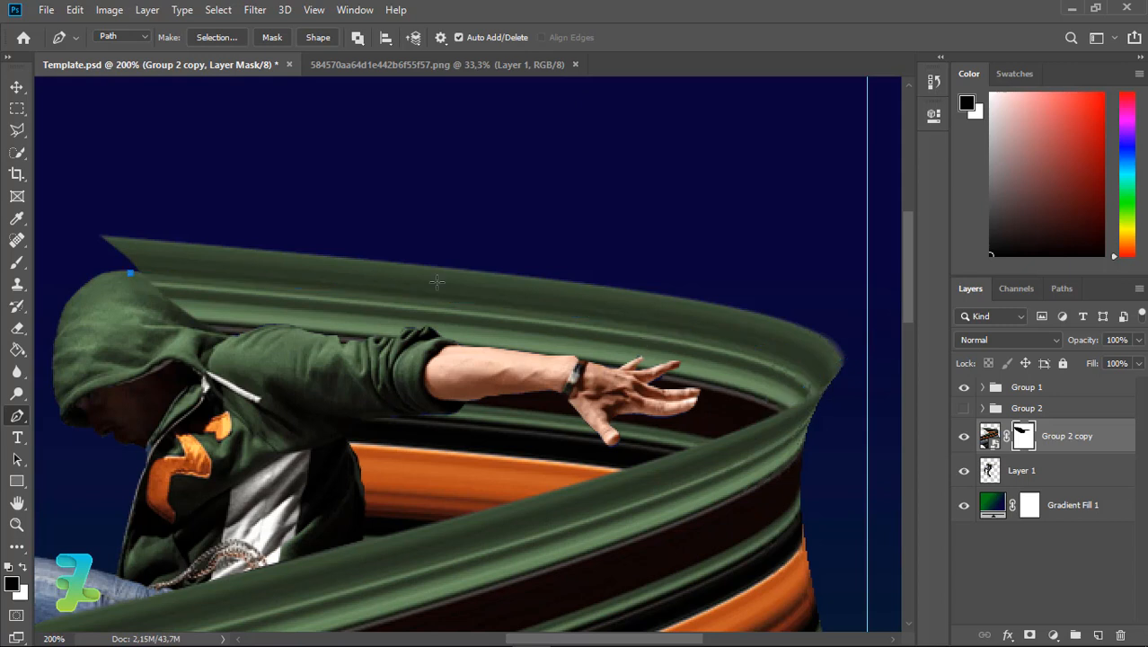
left_click_drag(818, 333, 836, 363)
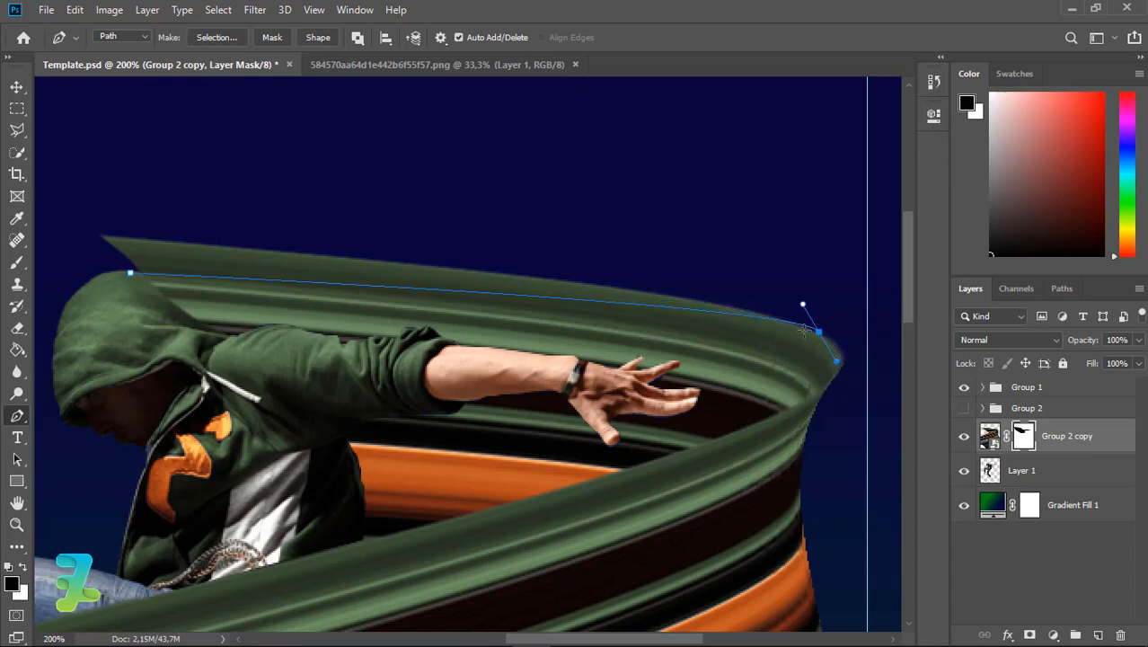
key("ctrl+z")
left_click_drag(808, 326, 848, 364)
key("ctrl+z")
Curve the path up to the ribbon's outer edge before the bend and close it around the pointed upper strip
left_click_drag(741, 312, 796, 341)
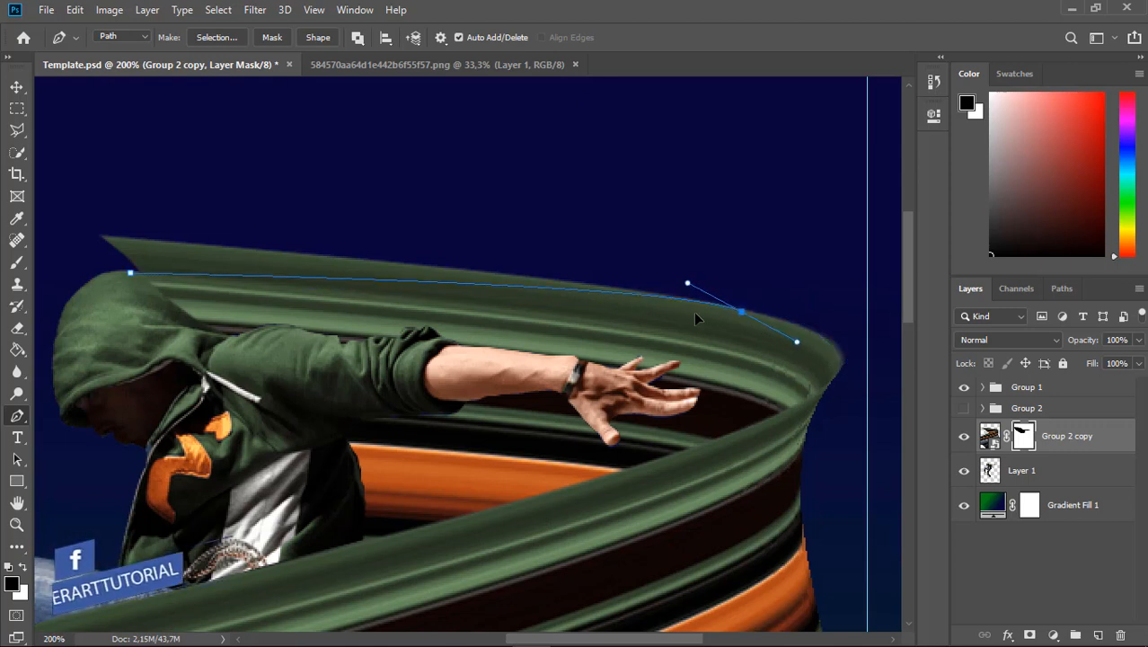
left_click_drag(687, 283, 643, 219)
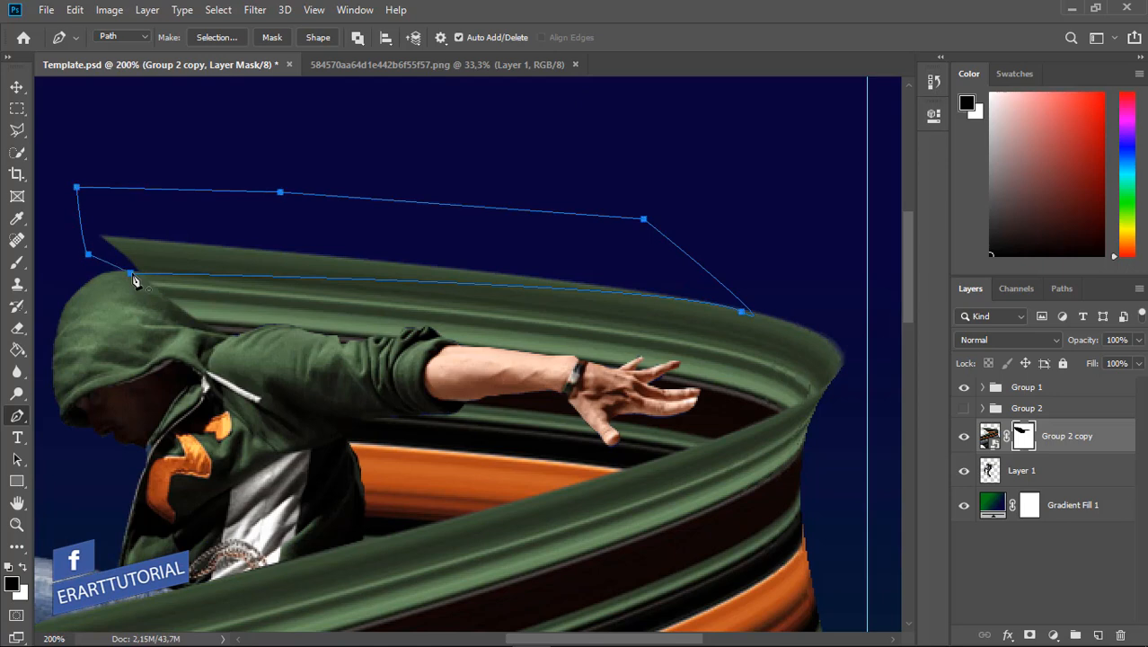
Convert the path to a selection, mask out the pointed upper strip with a black 150 px brush, and deselect
right_click(133, 279)
left_click(180, 339)
key("Return")
key("b")
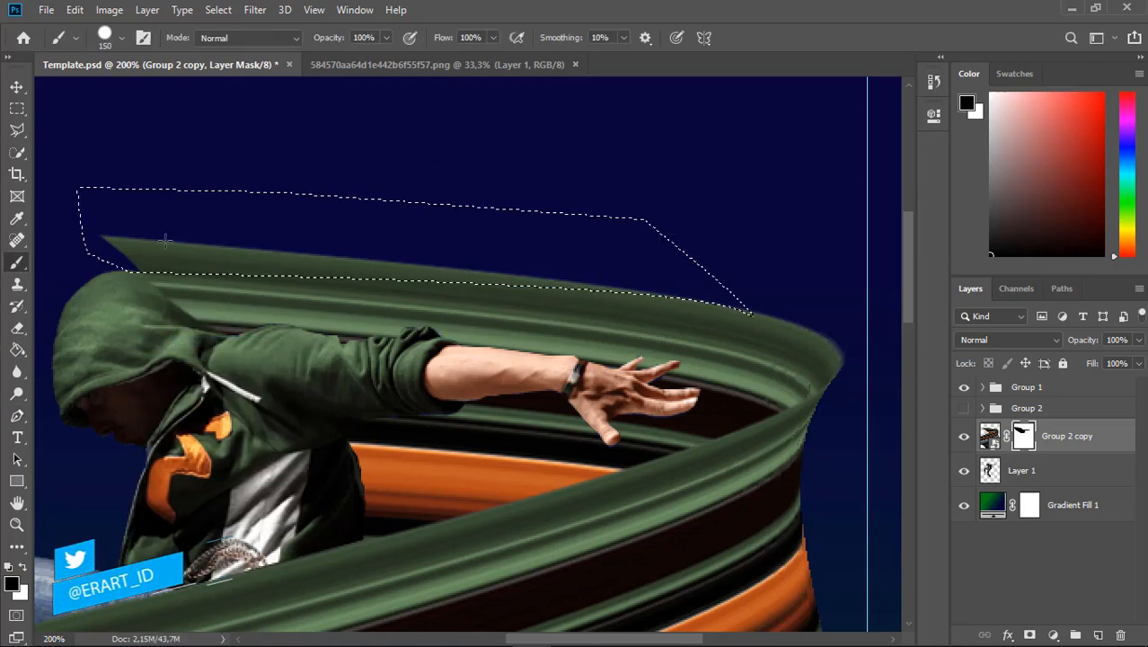
left_click_drag(164, 240, 709, 288)
key("ctrl+d")
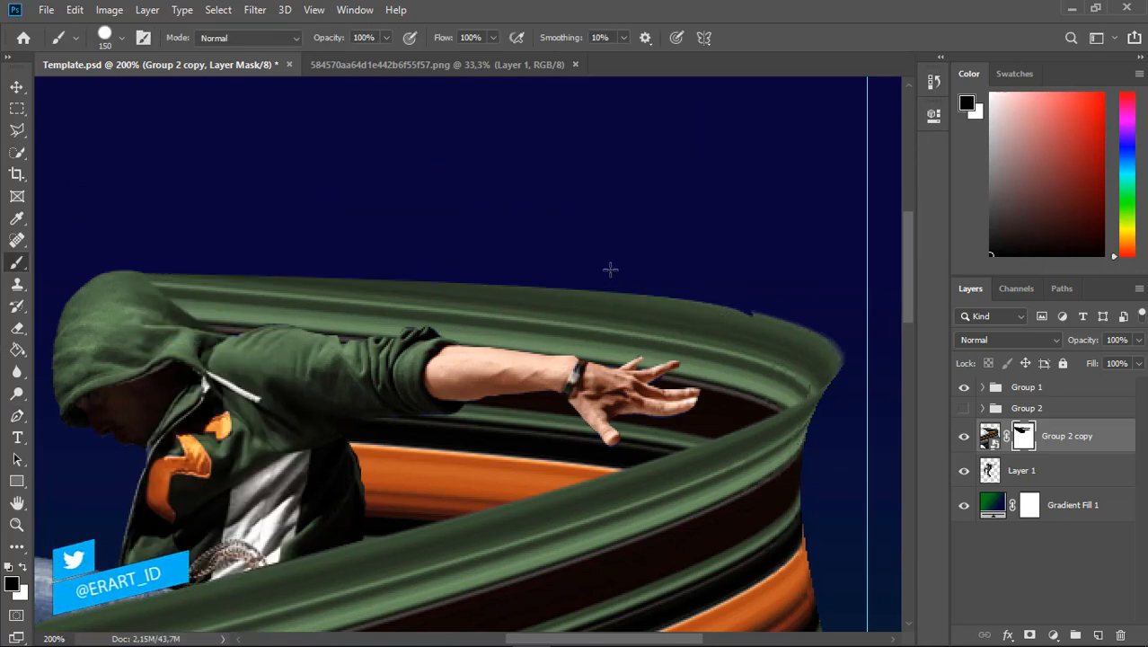
Smooth the notch on the ribbon's upper edge near the bend by painting white on the mask with a 6 px brush
key("bracketleft")
key("bracketleft")
key("bracketleft")
key("bracketleft")
key("bracketleft")
key("bracketleft")
key("bracketleft")
key("bracketleft")
key("bracketleft")
key("bracketleft")
key("bracketleft")
key("bracketleft")
key("bracketleft")
key("bracketleft")
key("bracketleft")
key("bracketleft")
key("bracketleft")
key("bracketleft")
key("bracketleft")
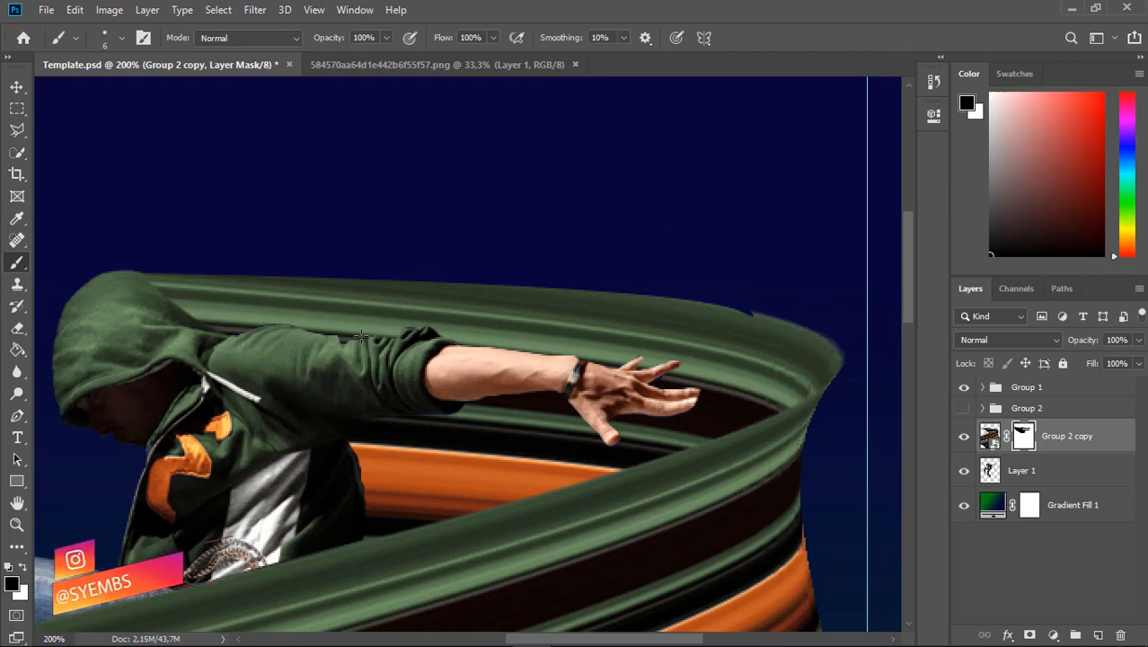
key("x")
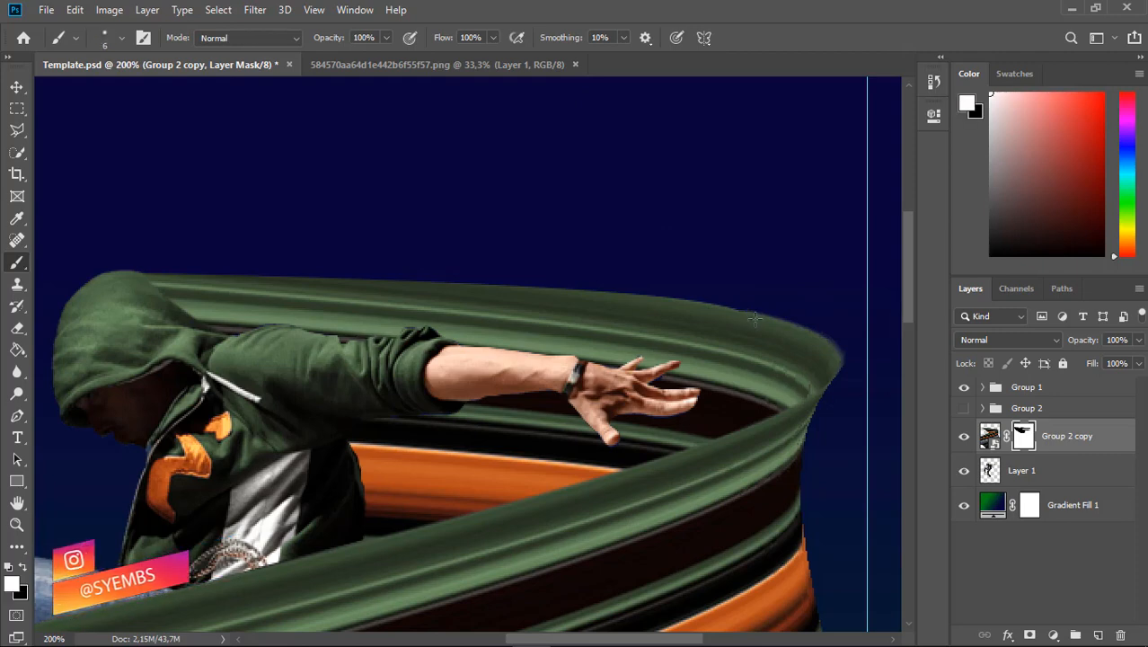
Target the image of the Group 2 copy layer instead of its mask and try to free-transform it
scroll(597, 316, "down", 5)
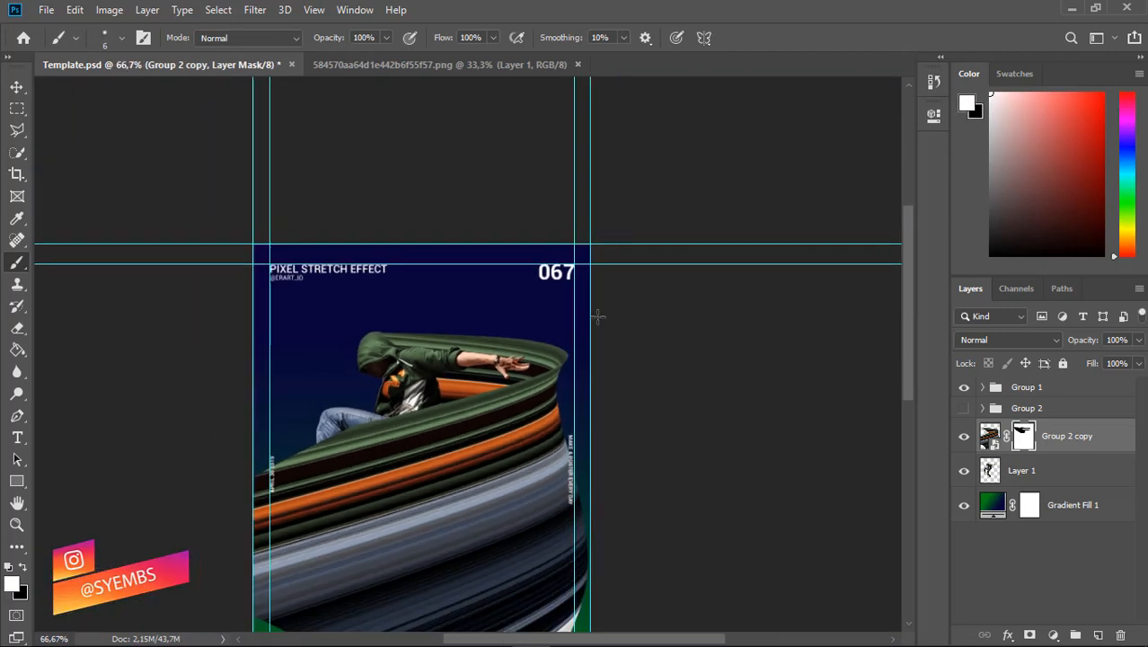
scroll(598, 316, "up", 1)
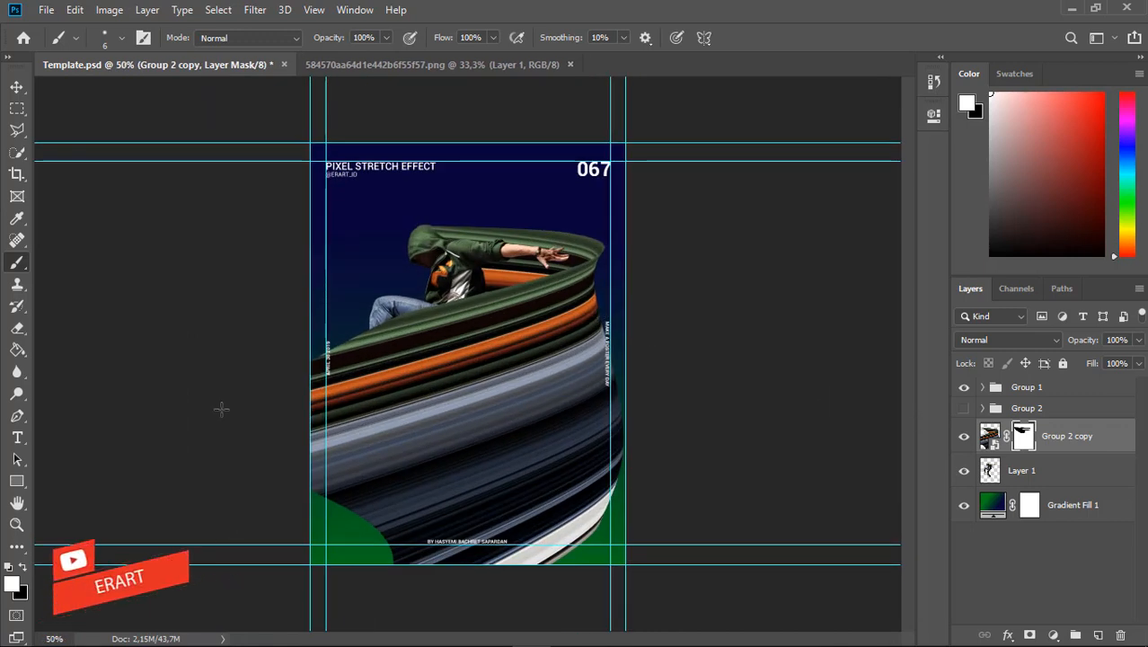
left_click(17, 284)
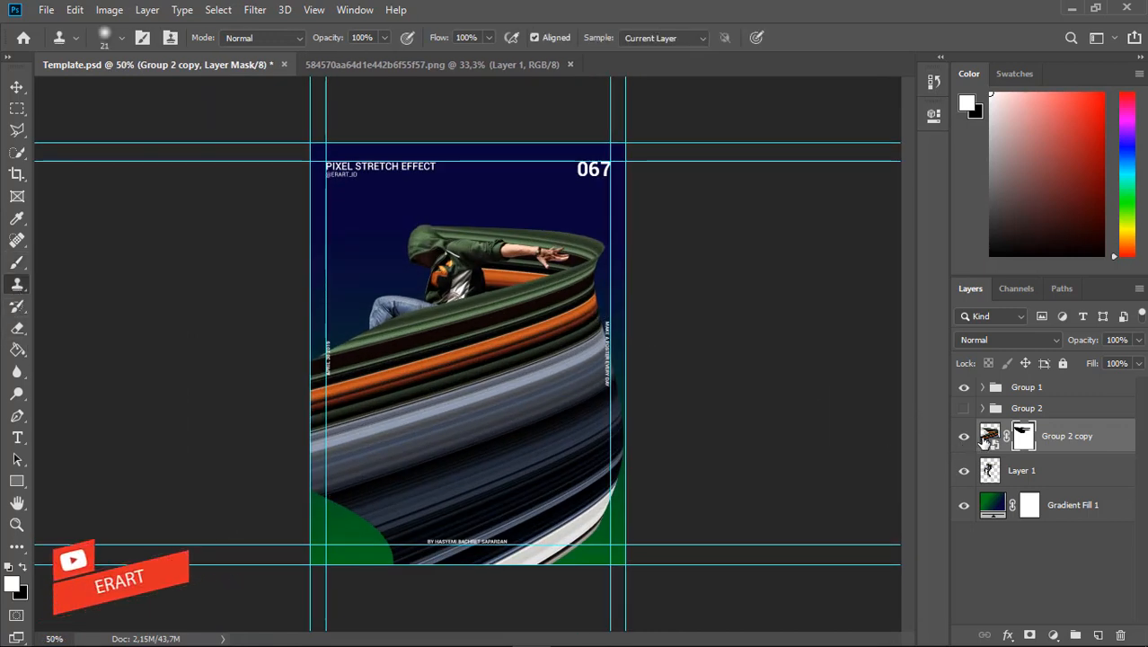
left_click(987, 437)
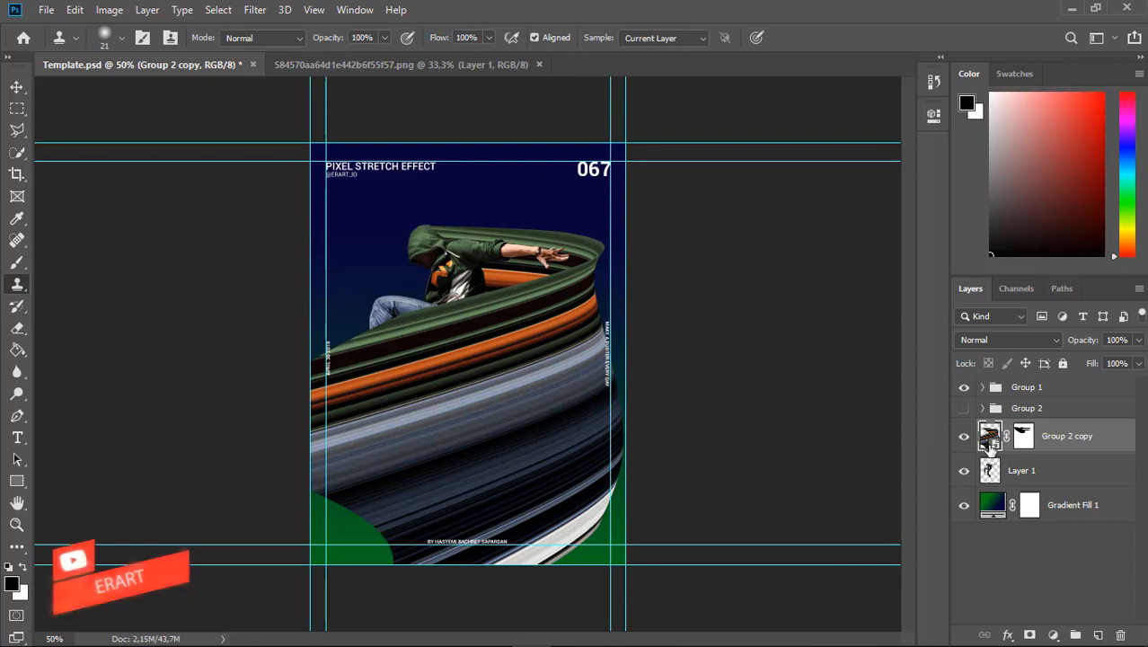
left_click(672, 160)
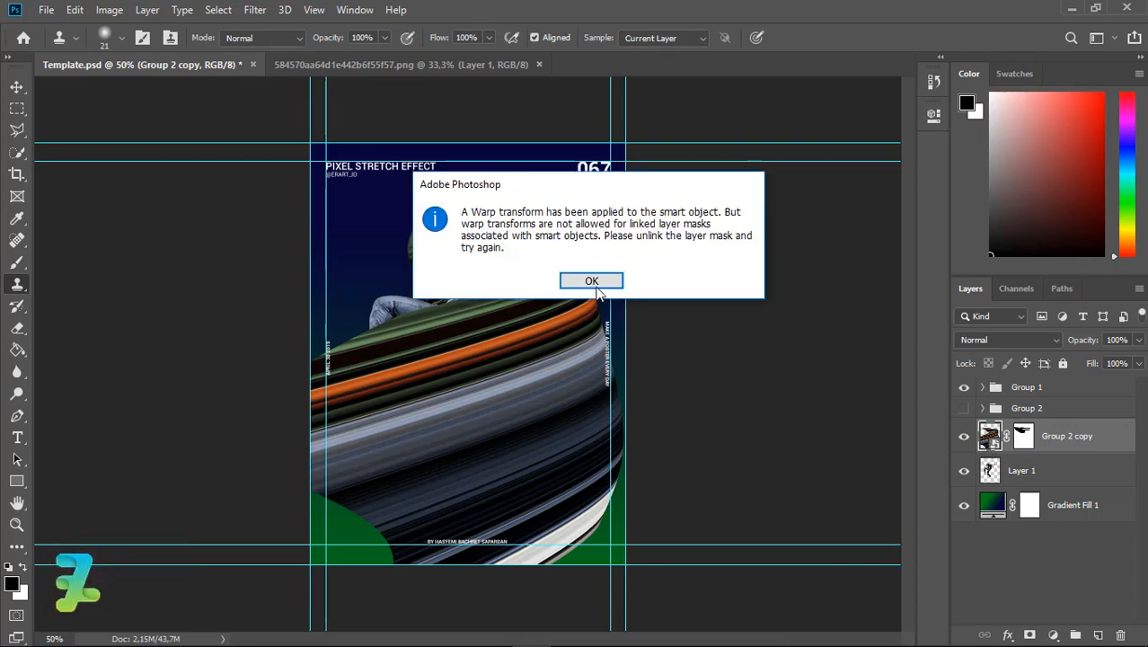
left_click(593, 283)
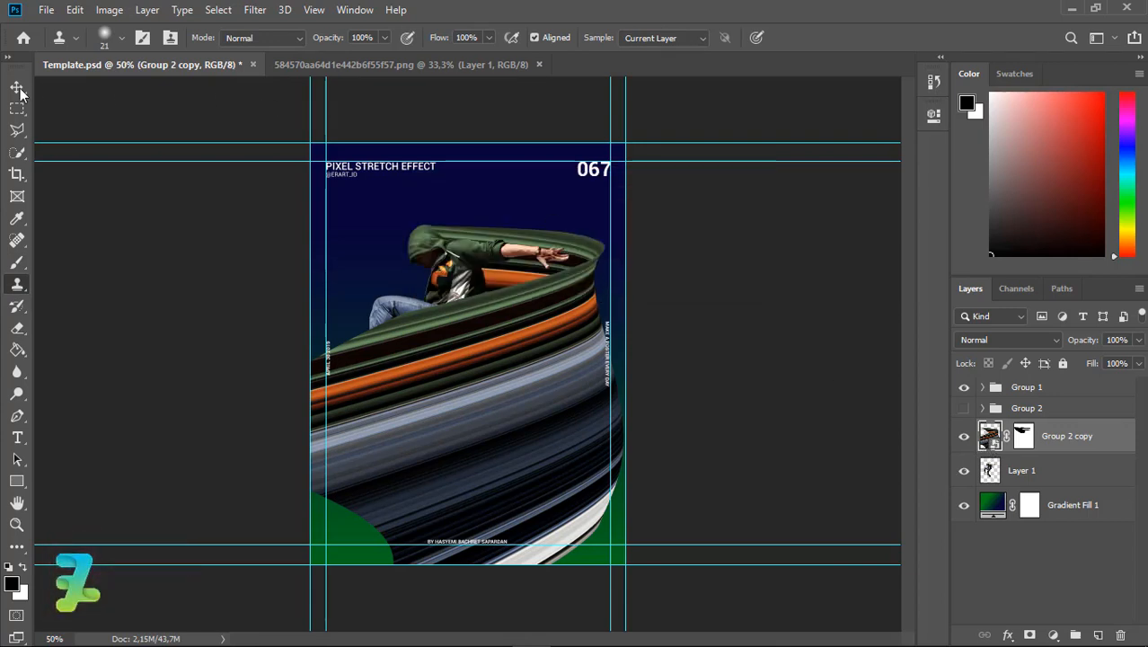
left_click(18, 89)
key("ctrl+t")
left_click(586, 273)
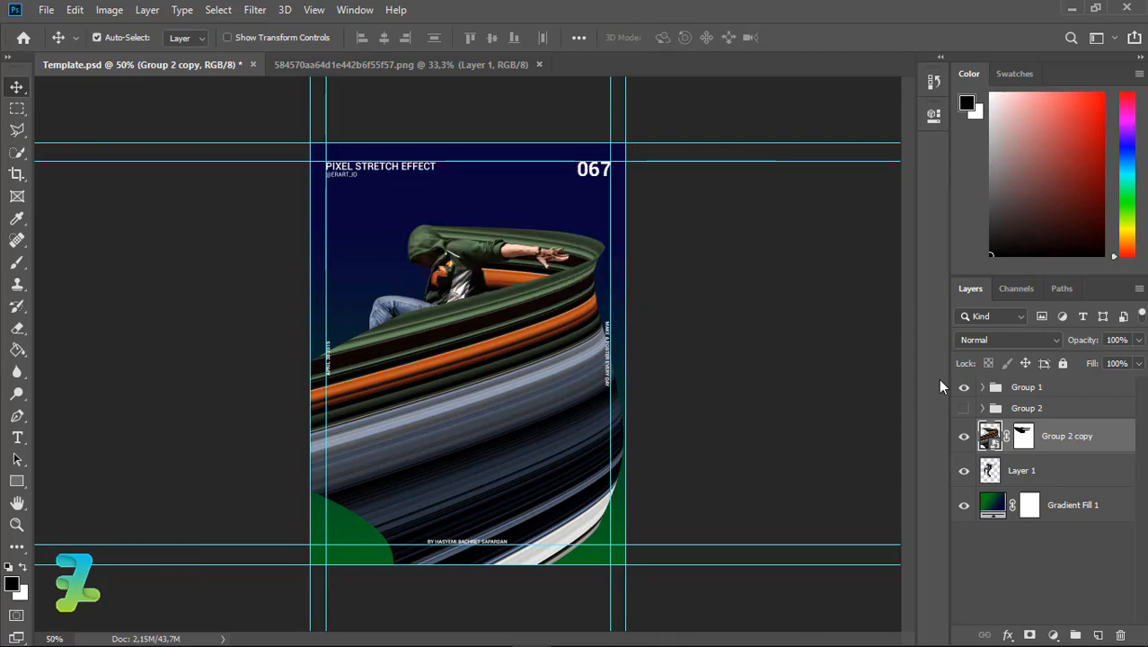
Convert the masked Group 2 copy layer to a smart object
right_click(982, 440)
right_click(1059, 444)
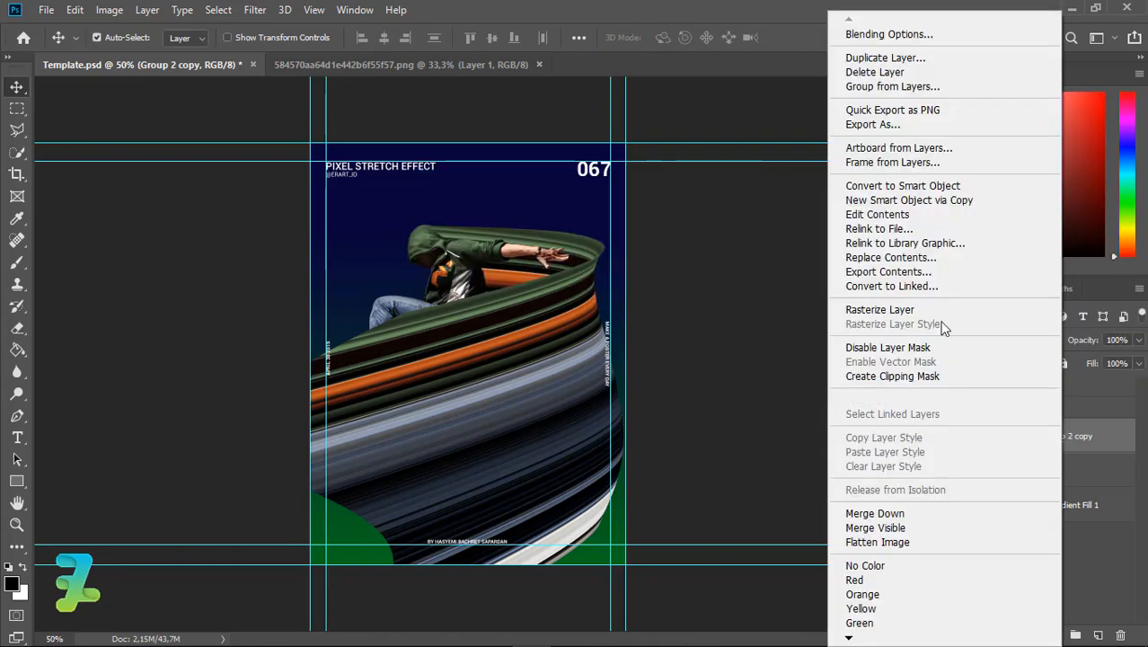
left_click(896, 185)
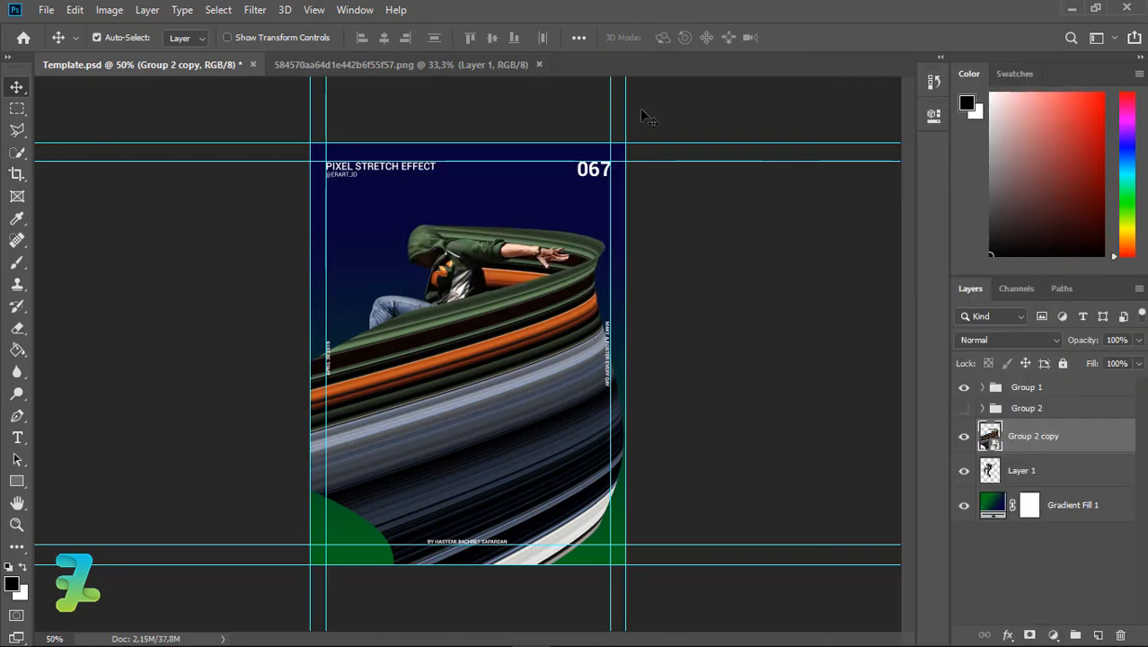
Warp the Group 2 copy smart object, pulling its lower-left side outward so the ribbon covers the poster's lower-left corner
left_click(17, 285)
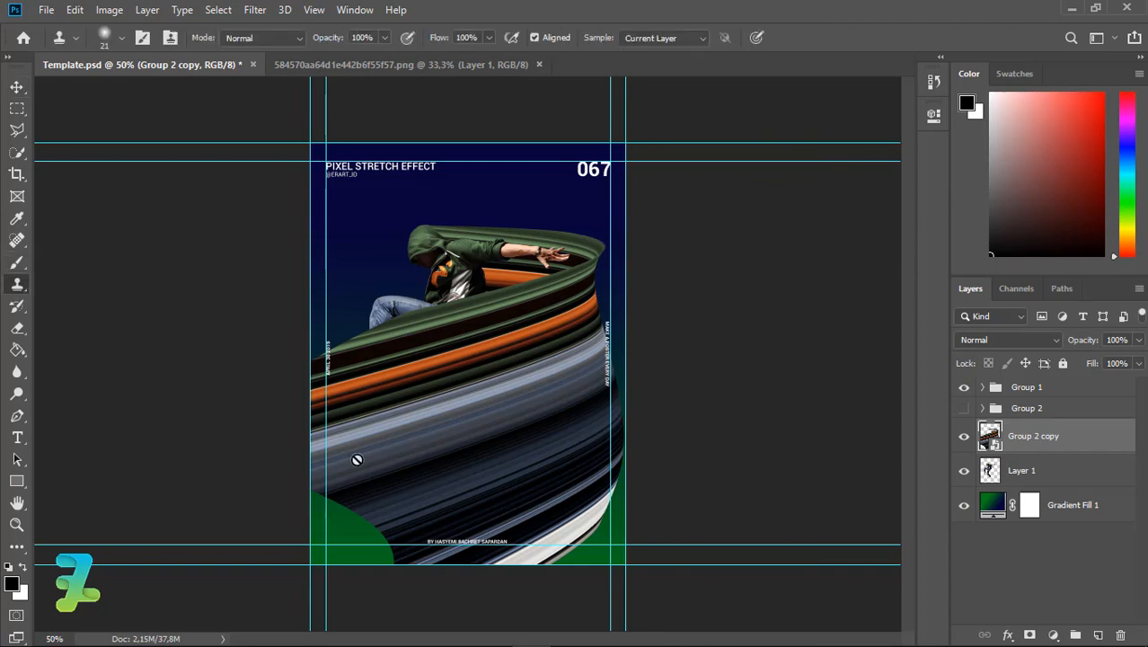
left_click(17, 89)
key("ctrl+t")
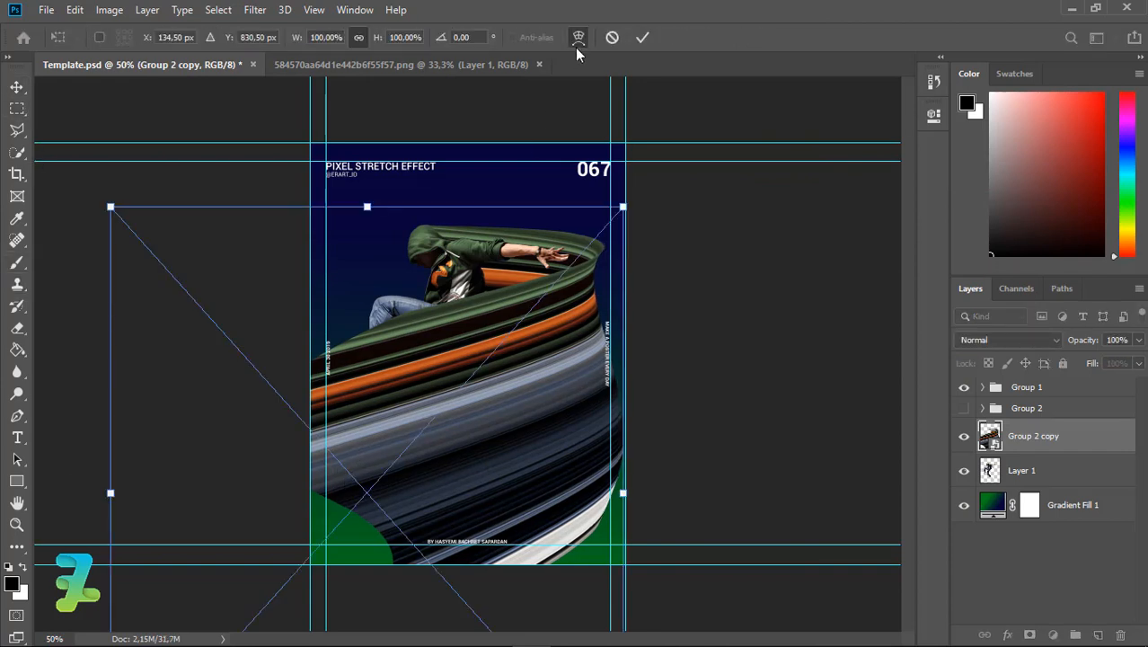
left_click(577, 44)
key("ctrl+minus")
key("ctrl+minus")
left_click_drag(289, 475, 174, 487)
left_click_drag(414, 496, 305, 485)
key("ctrl+z")
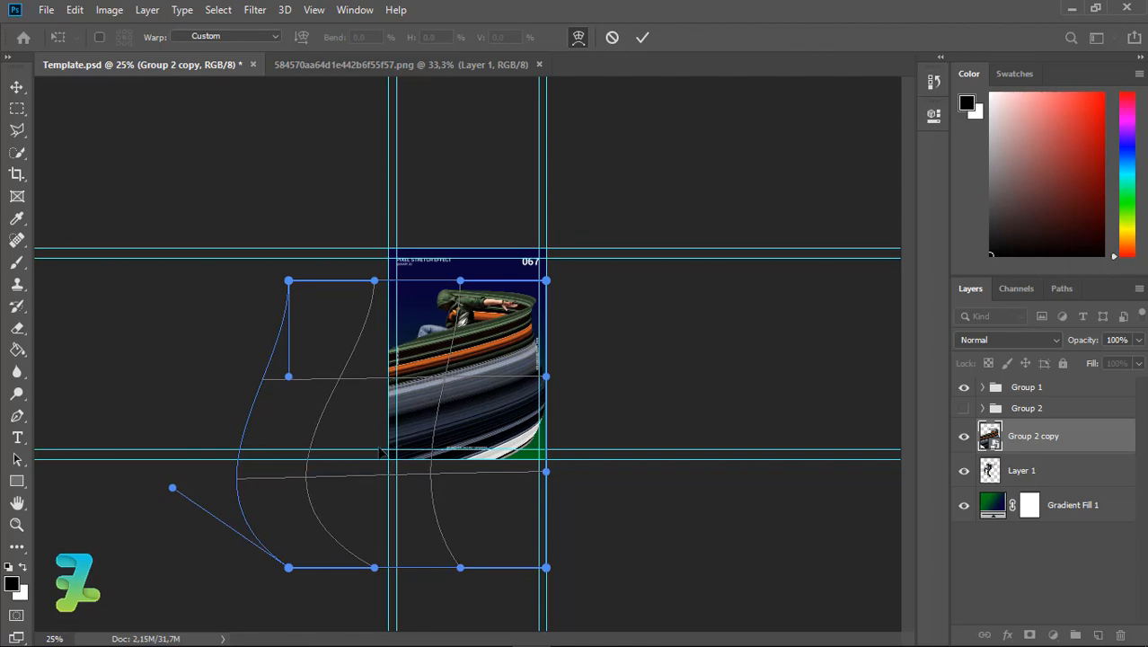
scroll(379, 452, "up", 4)
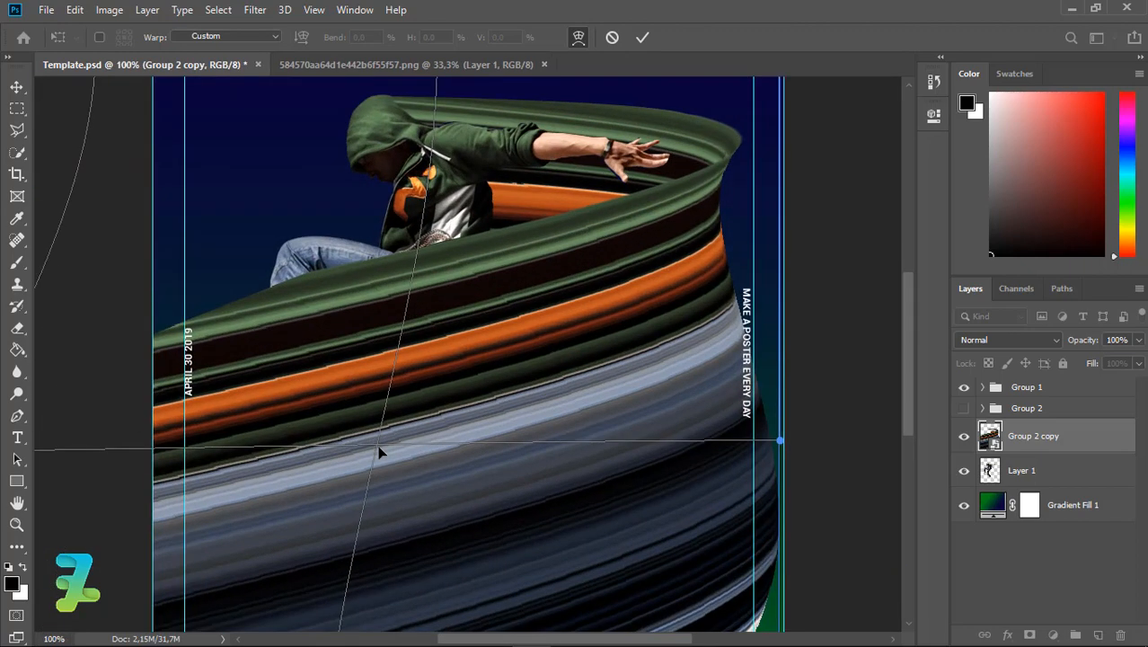
scroll(379, 452, "down", 2)
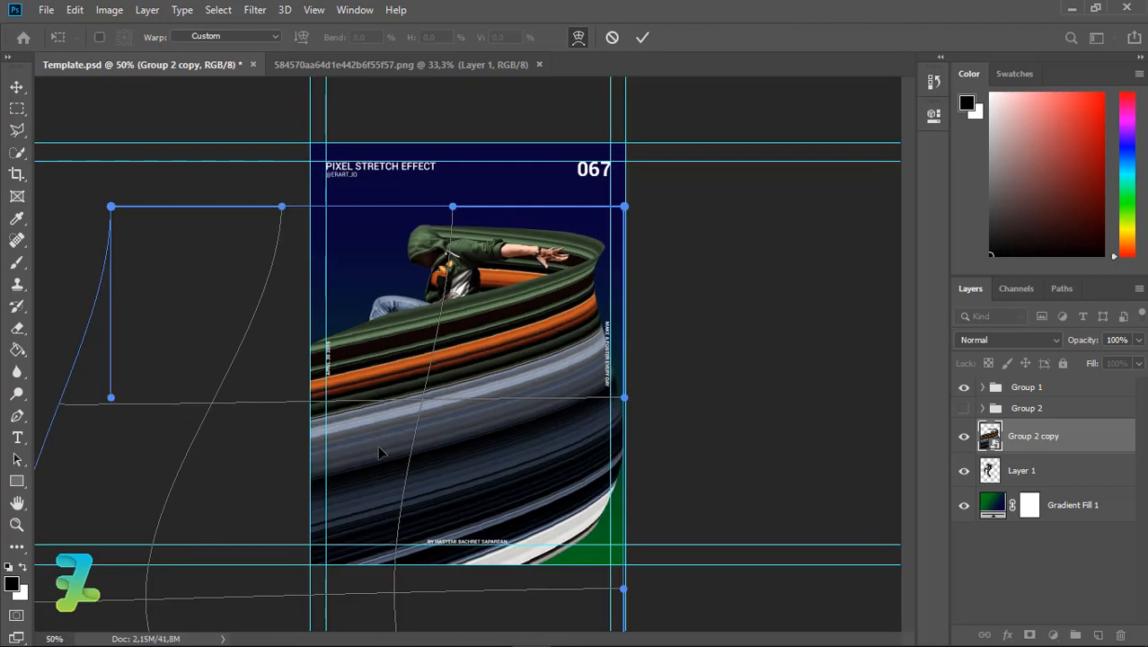
left_click(24, 90)
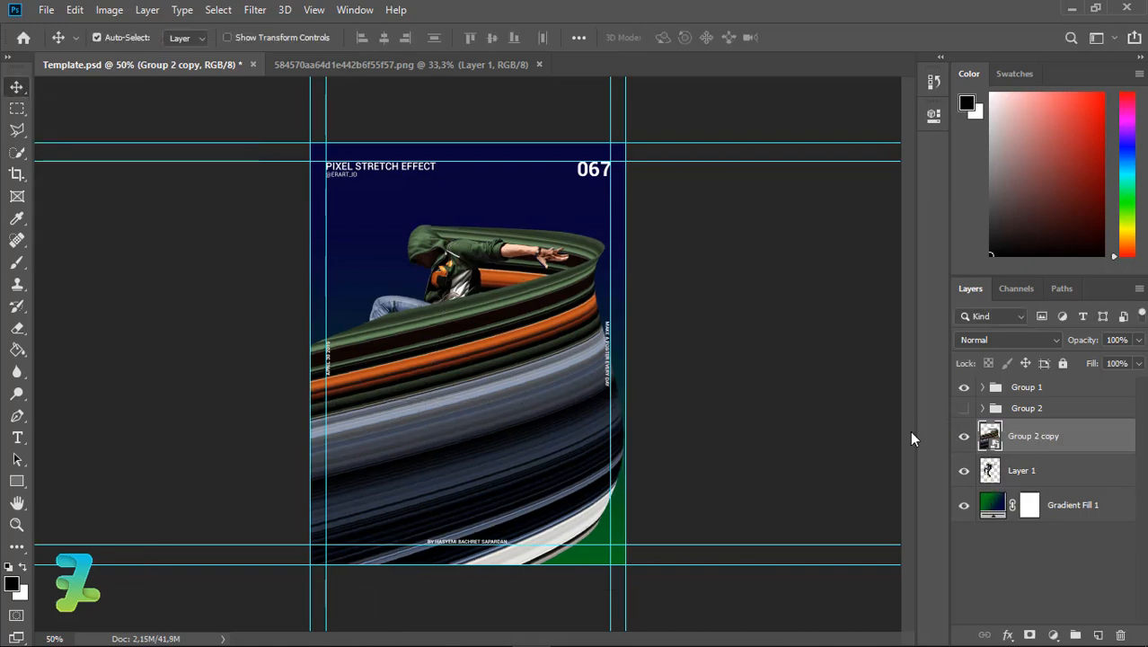
Add a new layer above Group 2 copy and clip it to that layer
left_click(1098, 635)
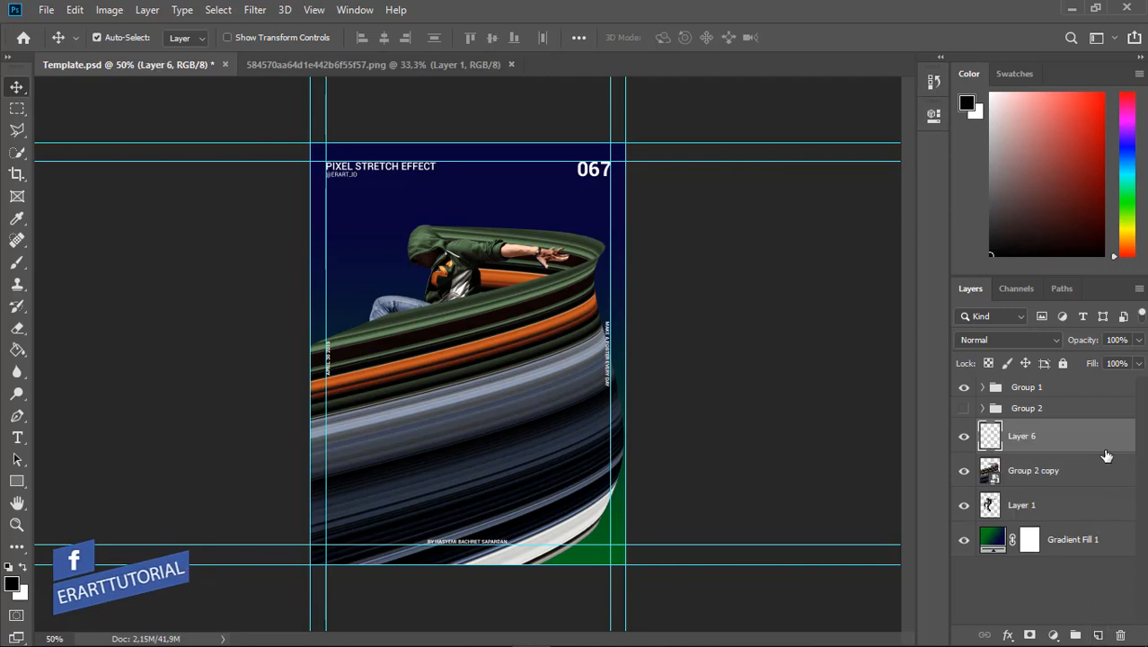
right_click(1106, 457)
left_click(922, 323)
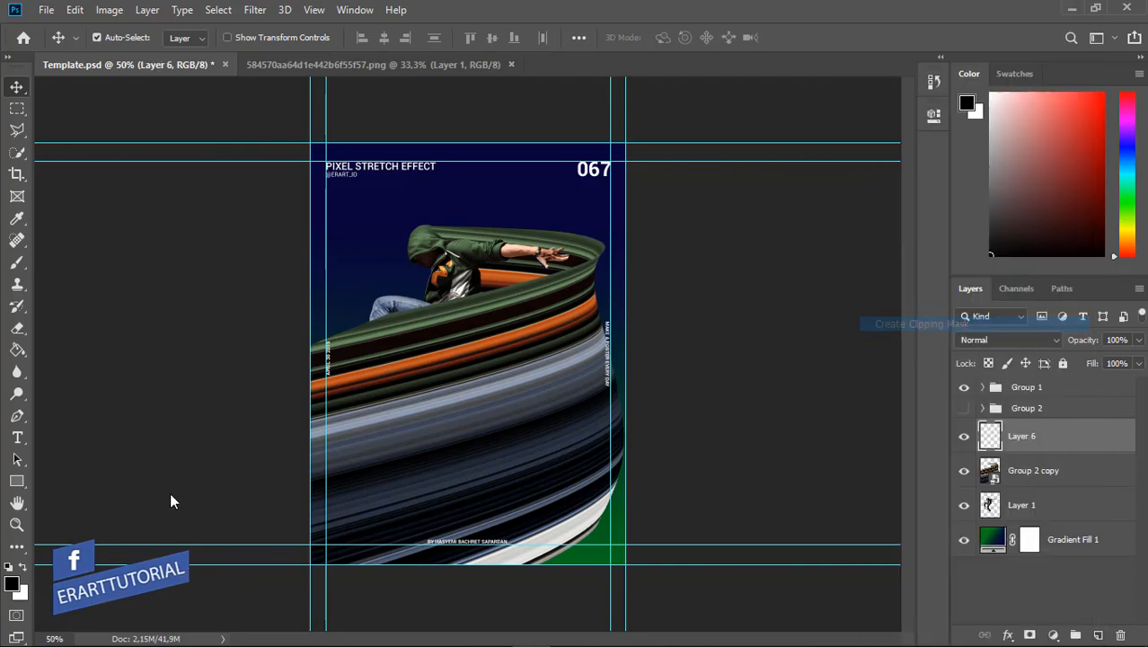
Set up a soft 125 px brush with 0% hardness and paint black shading on the ribbon beside the hood
left_click(16, 261)
left_click(105, 38)
left_click_drag(201, 131, 74, 121)
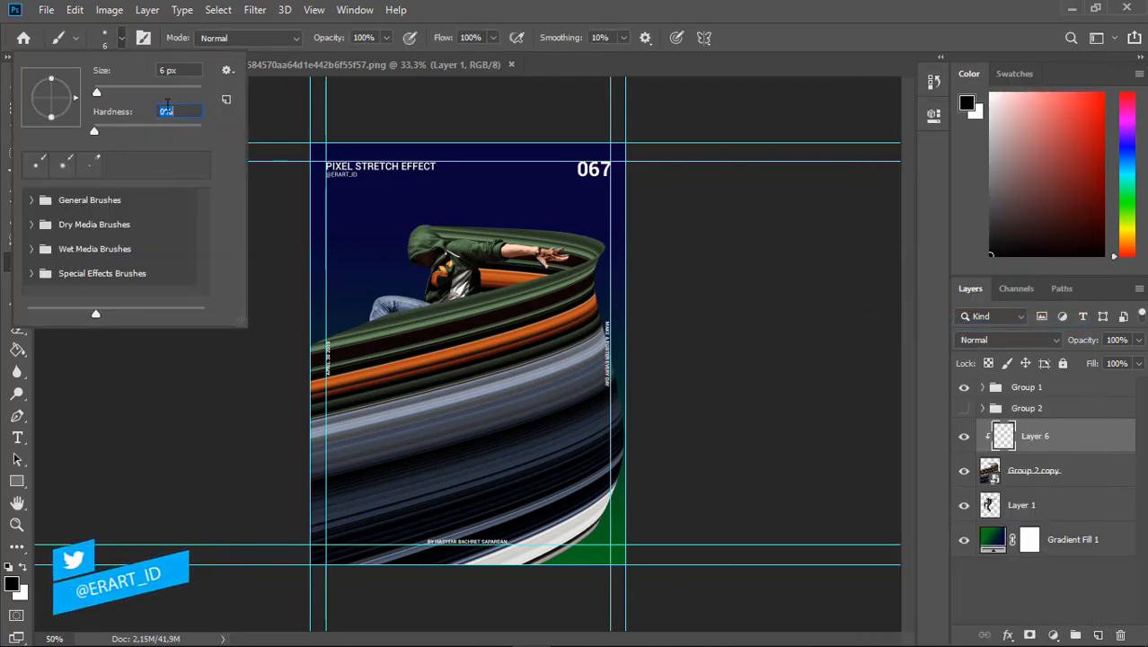
type("177")
key("Return")
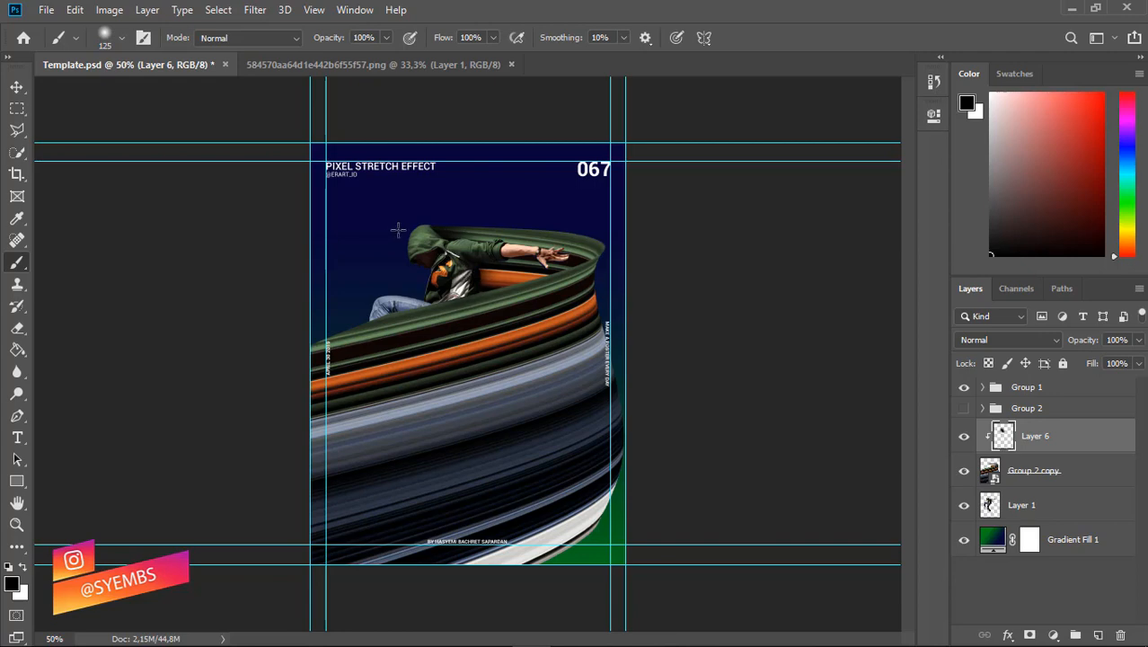
Outline the ribbon's inner back section with the Polygonal Lasso, paint black shading inside near the bend, and deselect
key("ctrl+plus")
key("ctrl+plus")
left_click_drag(908, 351, 908, 315)
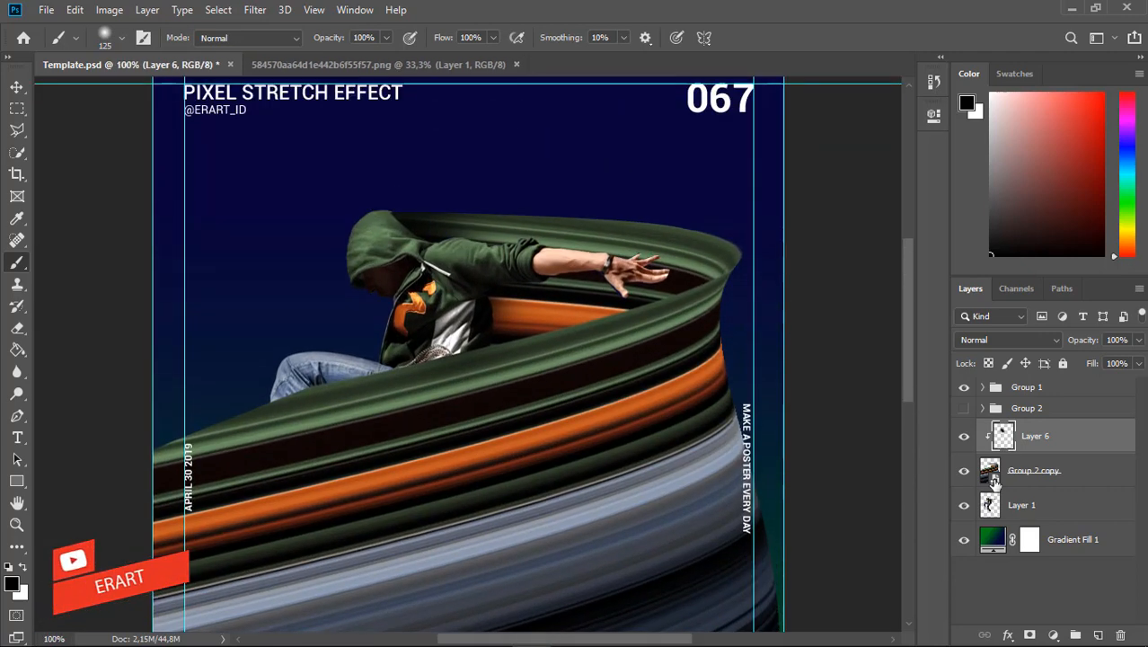
left_click(18, 131)
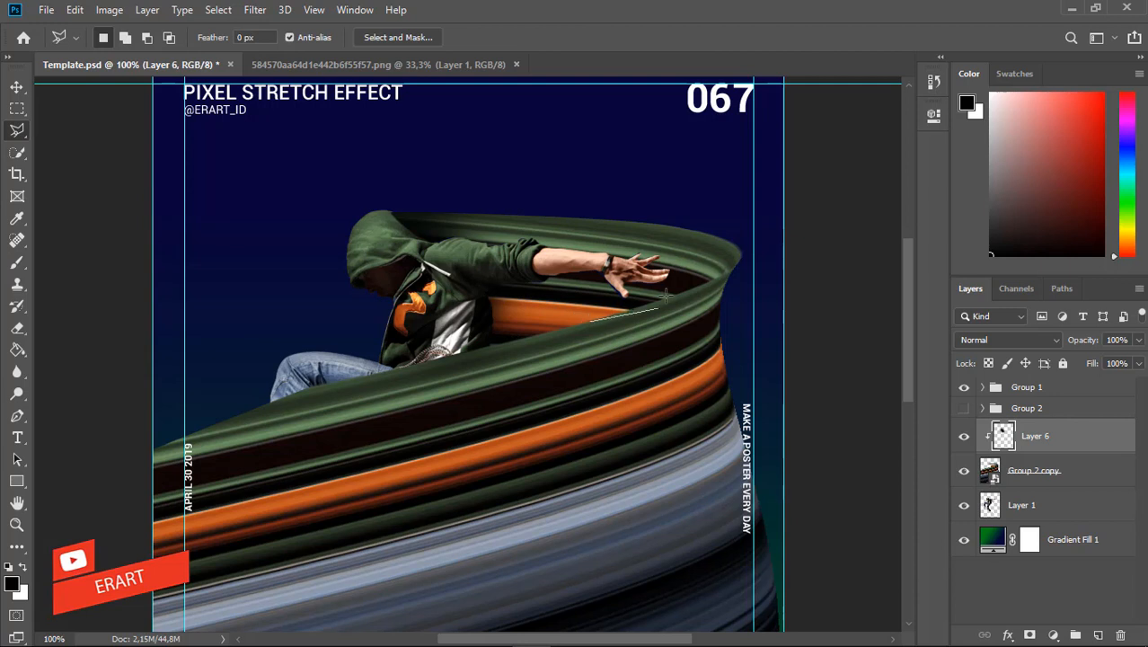
mouse_move(714, 282)
left_mouse_down()
mouse_move(740, 262)
mouse_move(737, 250)
left_mouse_up()
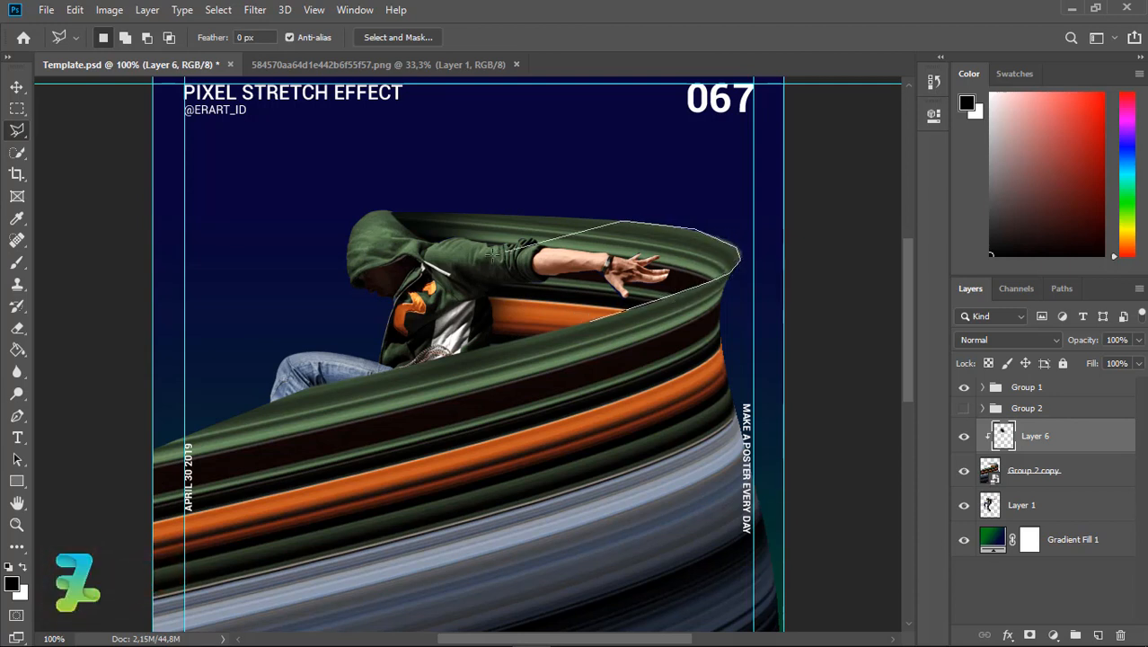
left_click_drag(492, 254, 463, 213)
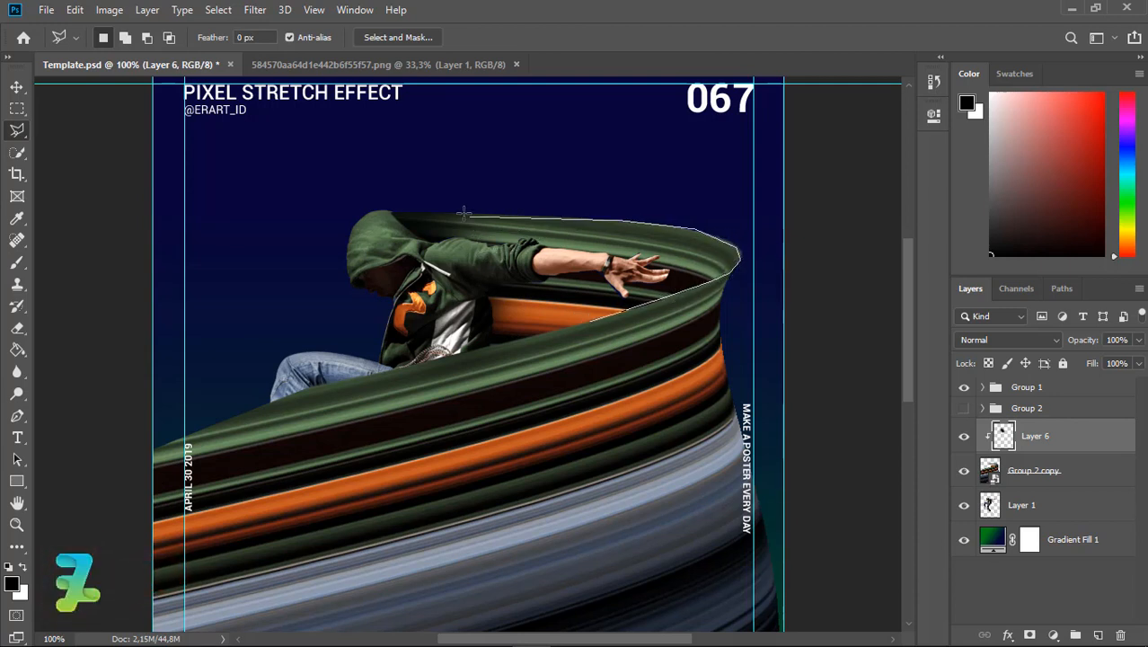
left_click(594, 321)
left_click(17, 263)
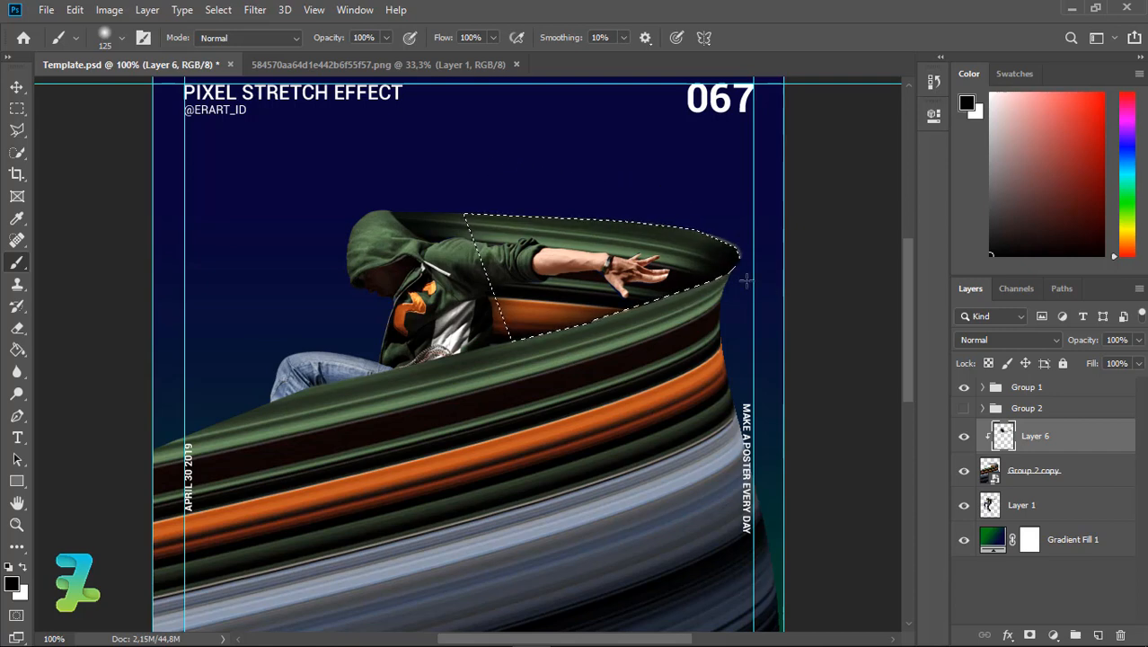
key("v")
key("ctrl+d")
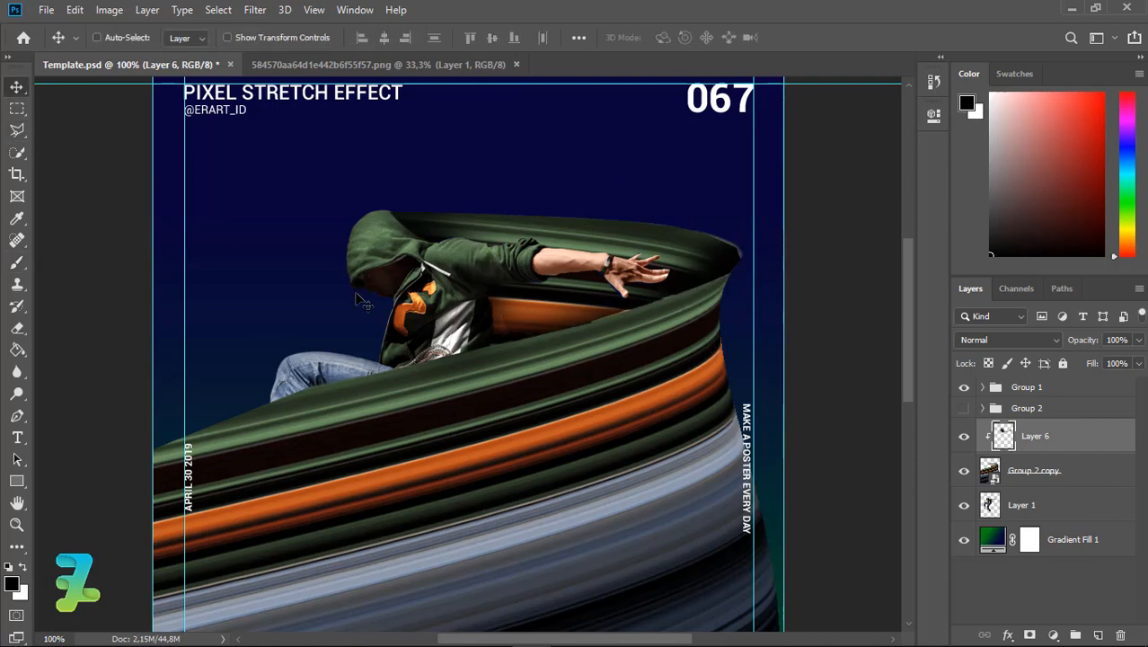
Discard Layer 6 together with its painted shading
key("ctrl+plus")
left_click_drag(586, 637, 651, 637)
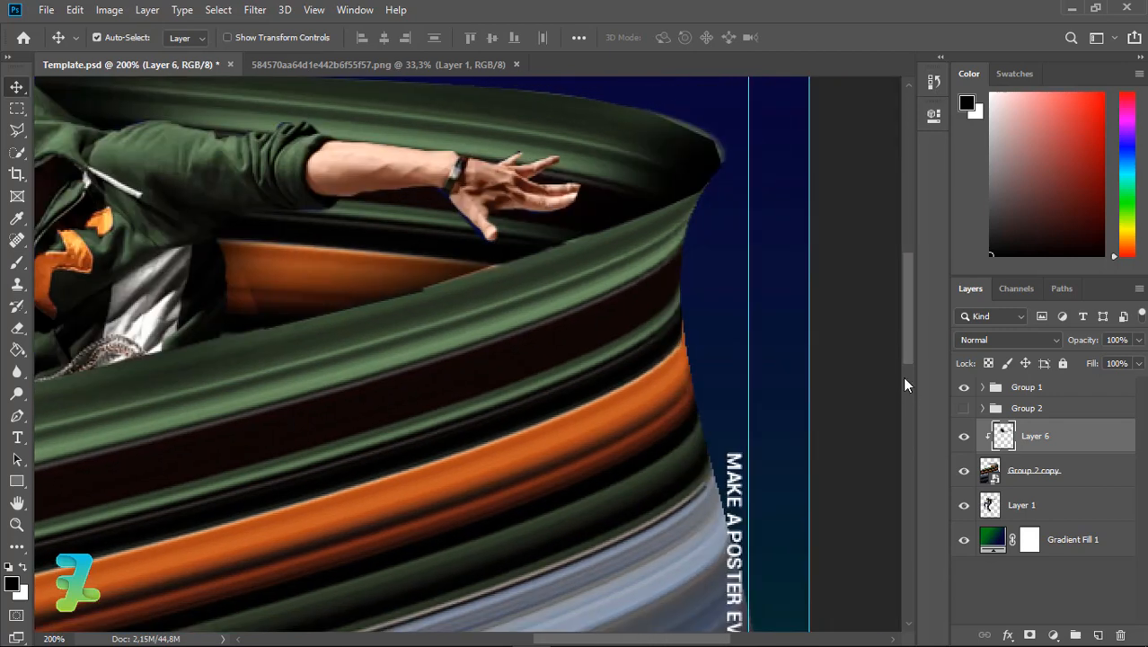
left_click_drag(904, 360, 903, 326)
key("ctrl+e")
Create a fresh empty layer above Group 2 copy and make it a clipping mask on the ribbon
left_click(987, 476)
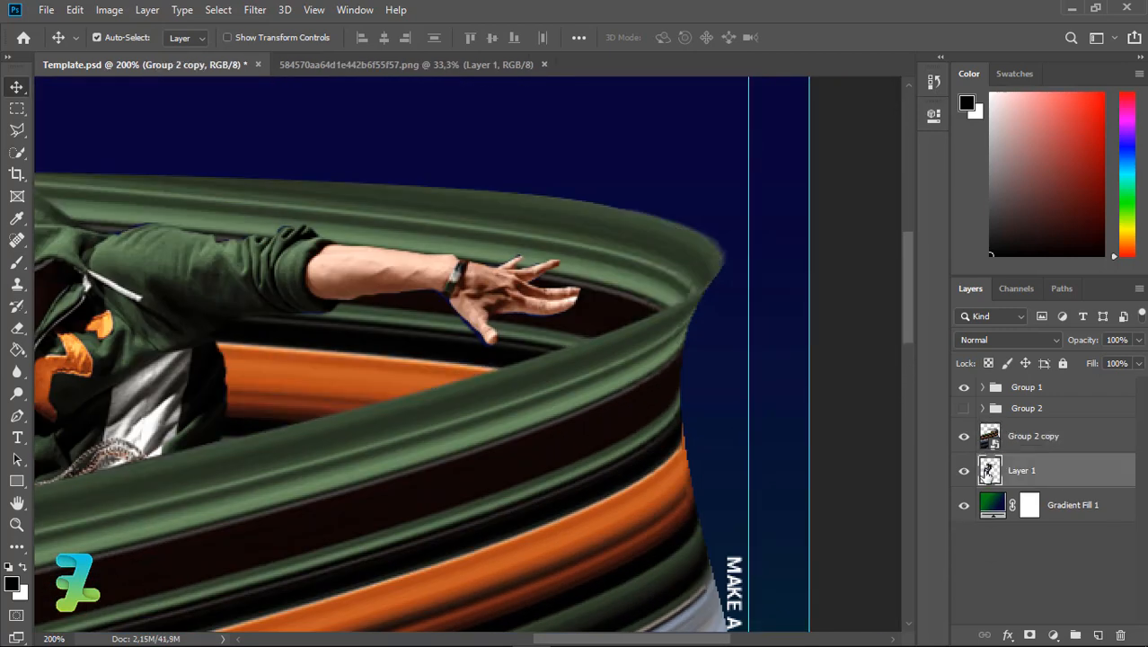
left_click(988, 437)
left_click(988, 438, "ctrl")
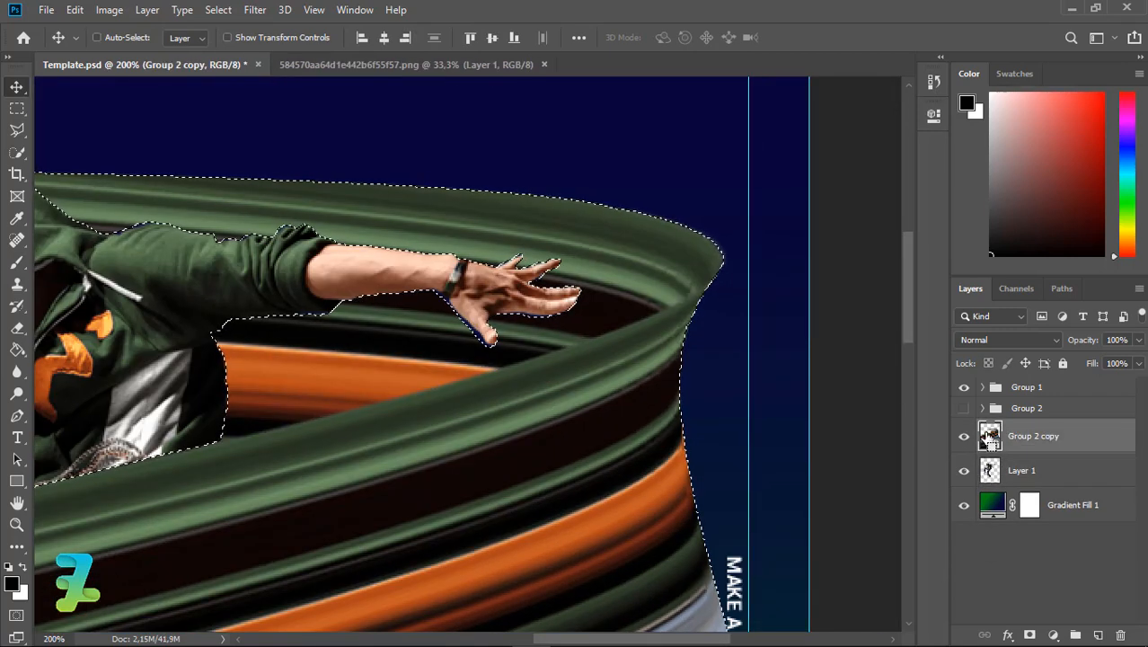
left_click(1100, 635)
right_click(1041, 436)
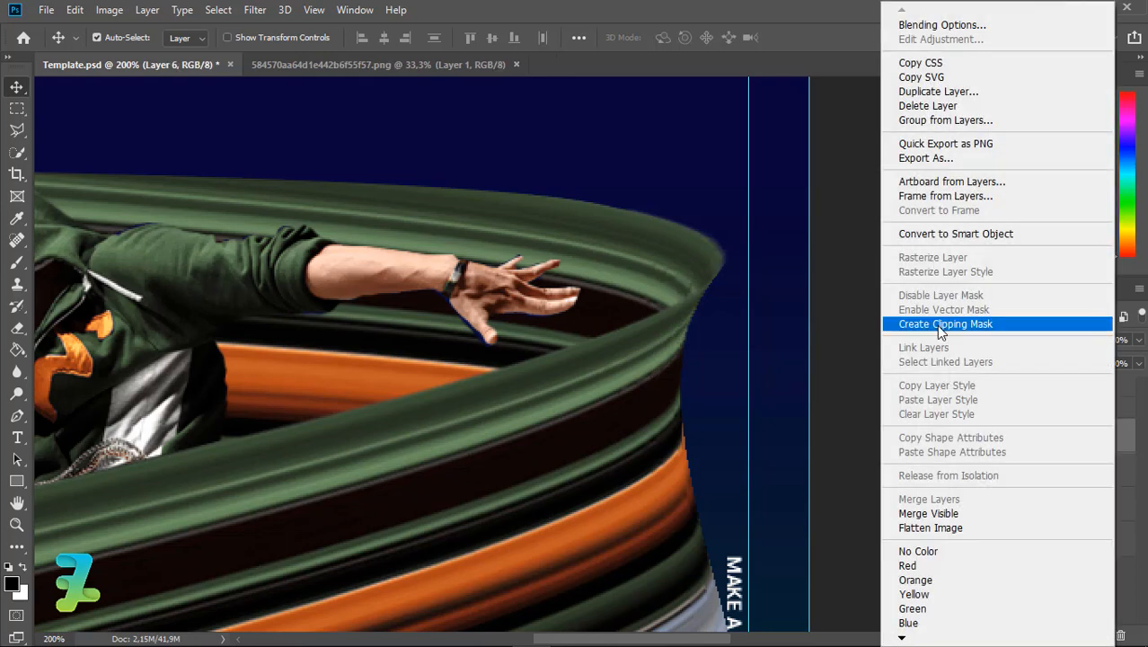
left_click(948, 324)
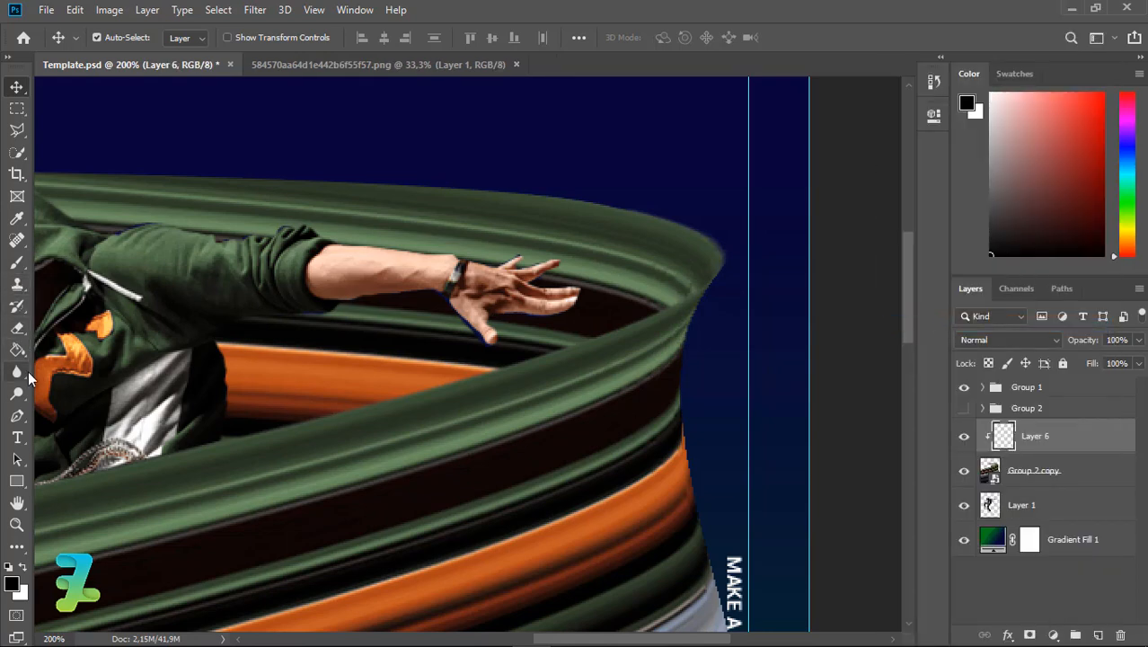
Trace a closed Pen path around the ribbon's inner back section behind the arm and convert it to a selection
left_click(17, 416)
left_click(249, 436)
left_click_drag(696, 293, 732, 258)
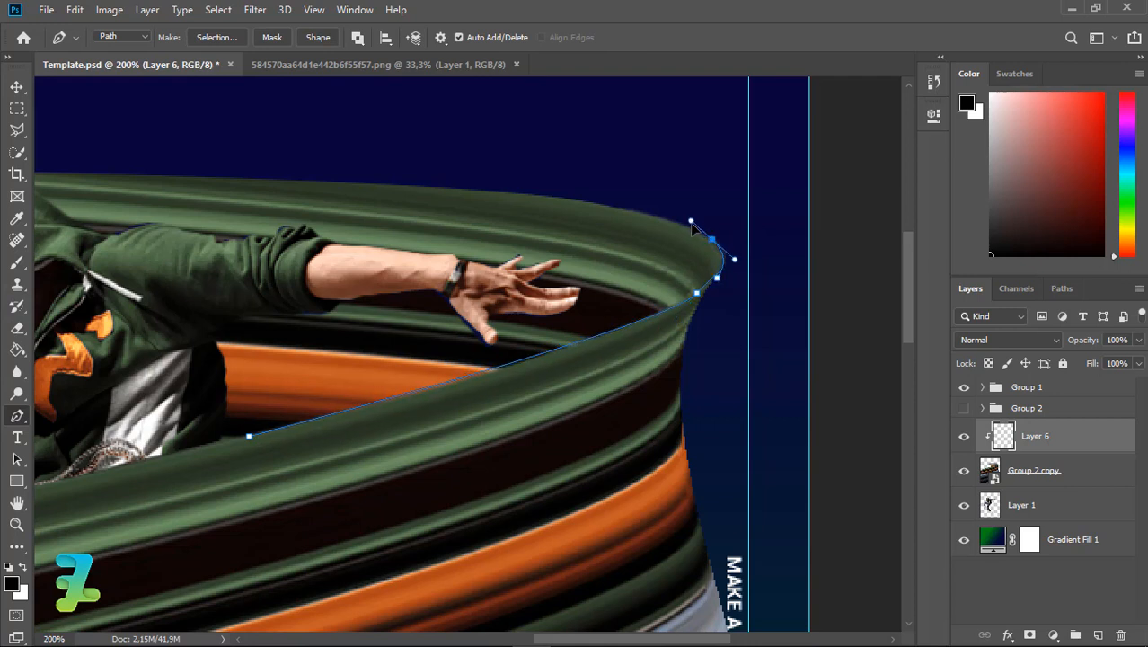
left_click(509, 191)
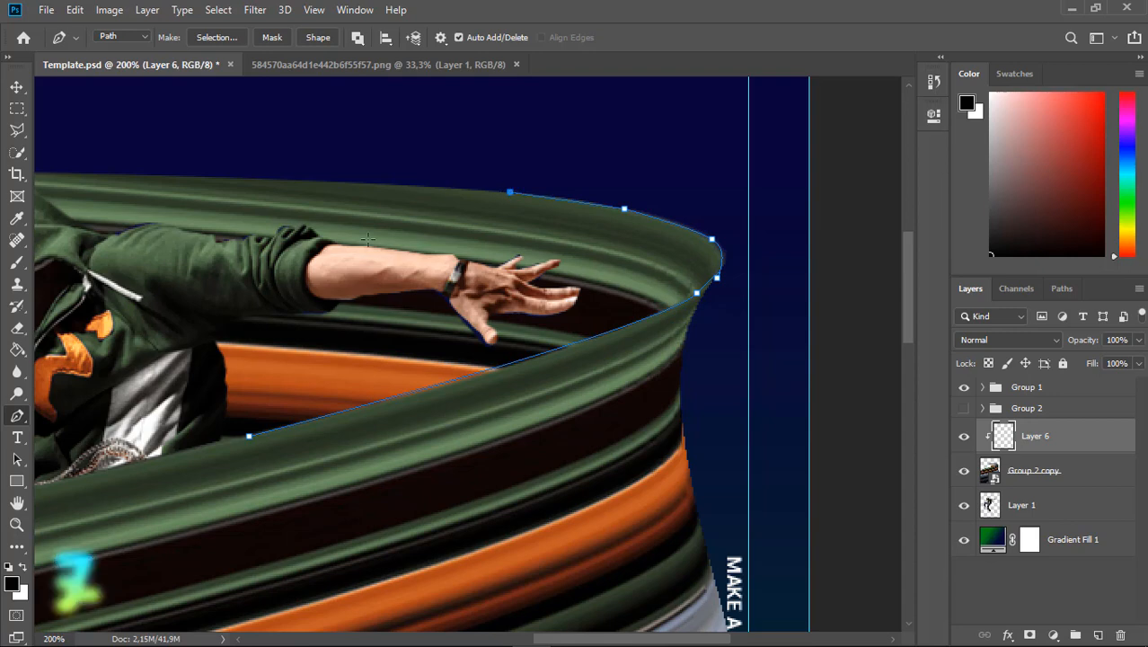
left_click(133, 172)
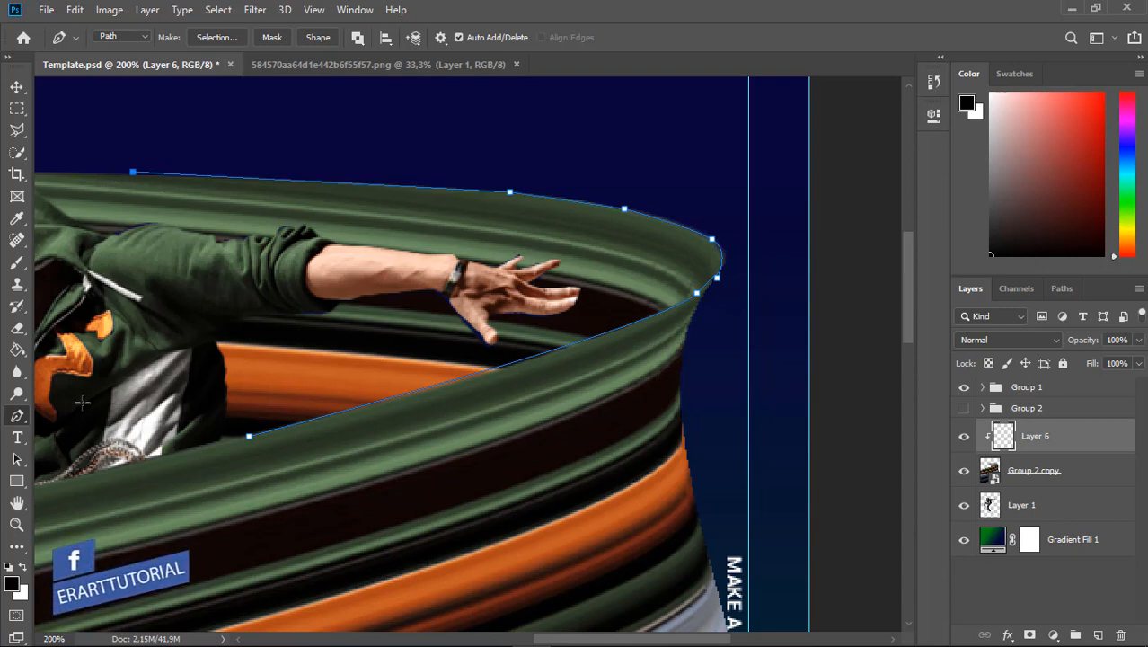
right_click(253, 442)
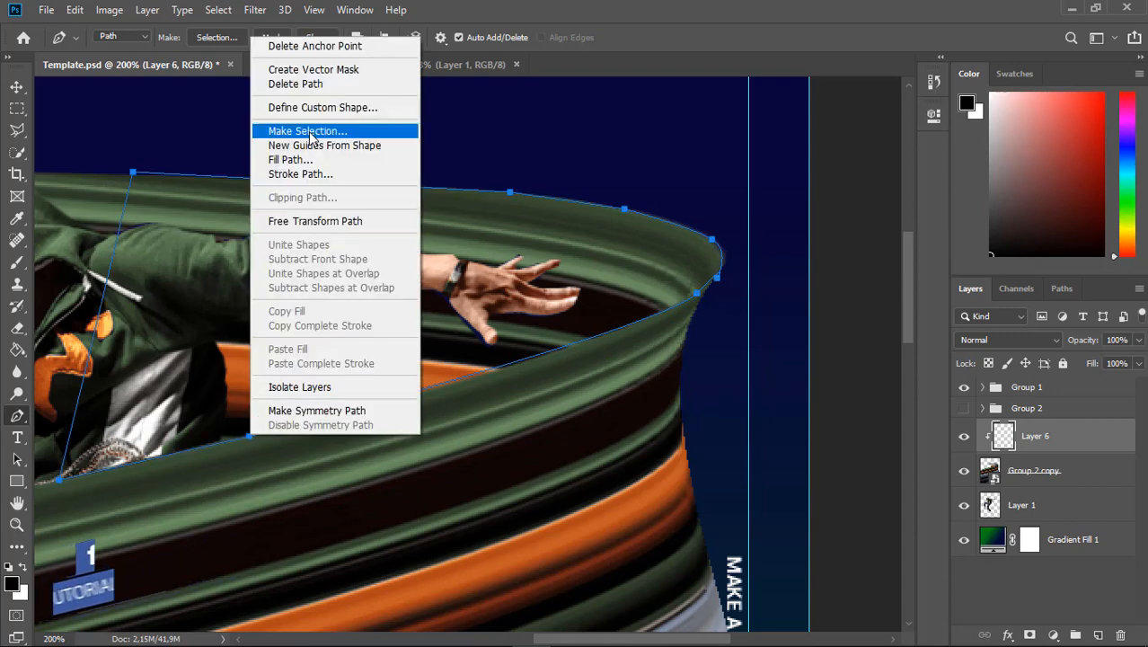
left_click(308, 129)
key("Return")
Shade the selected inner ribbon near the bend with the soft black 125 px brush on Layer 6, and deselect
left_click(15, 265)
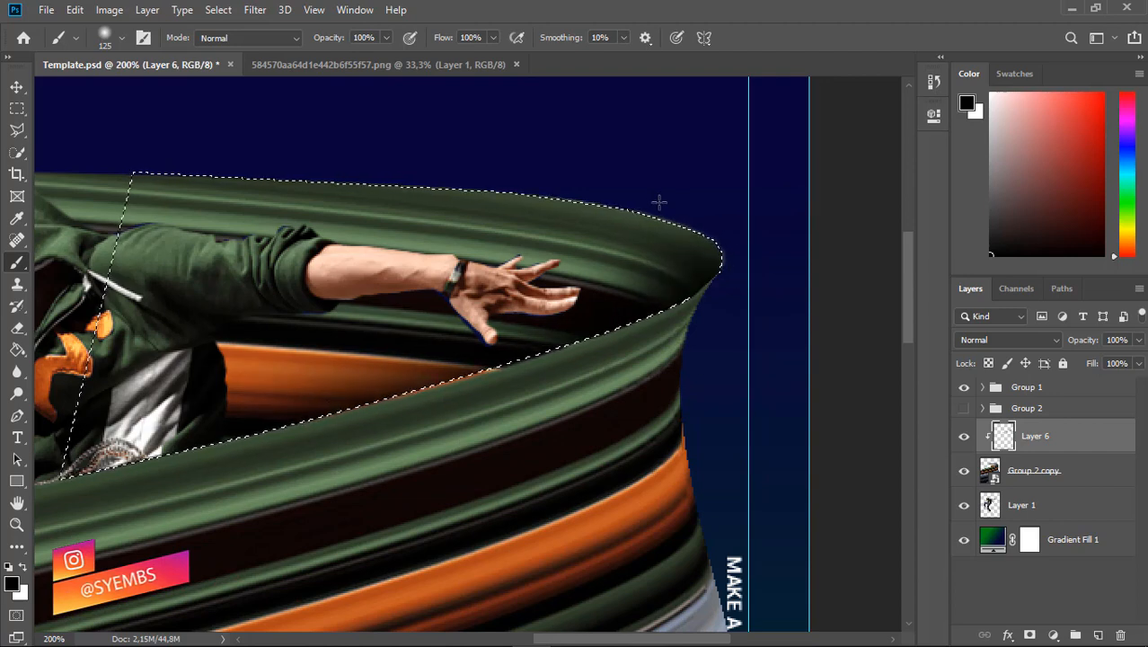
key("ctrl+minus")
key("ctrl+plus")
key("ctrl+minus")
key("ctrl+d")
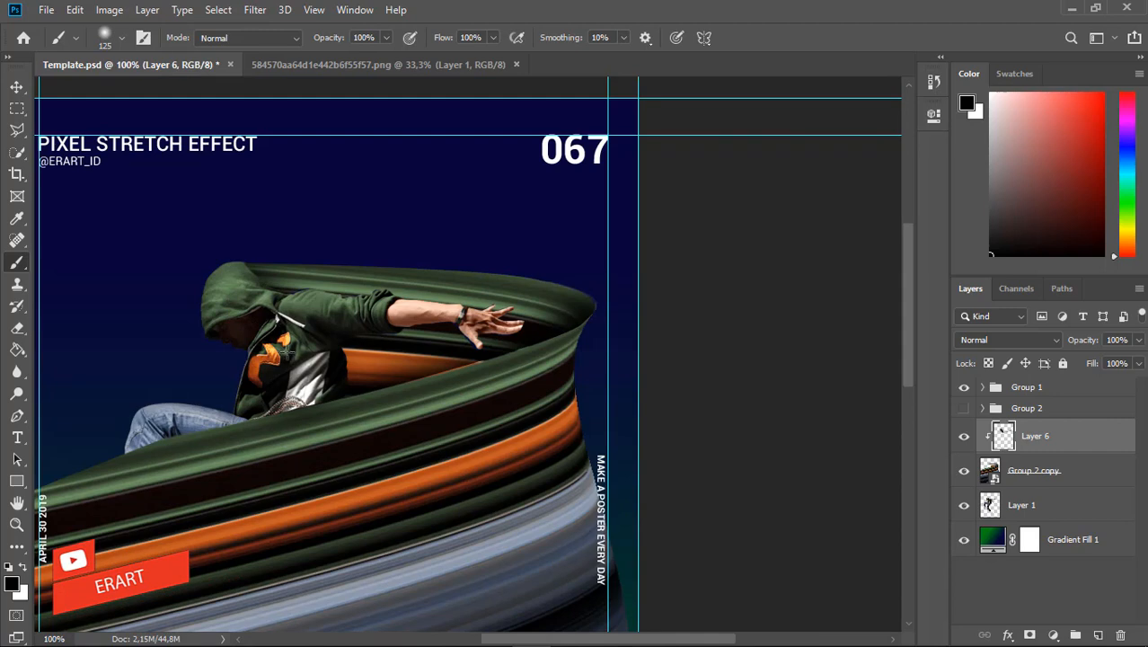
Open the contents of the Group 2 copy smart object to inspect the masked ribbon, and close them again
key("ctrl+minus")
key("ctrl+plus")
key("ctrl+plus")
key("ctrl+plus")
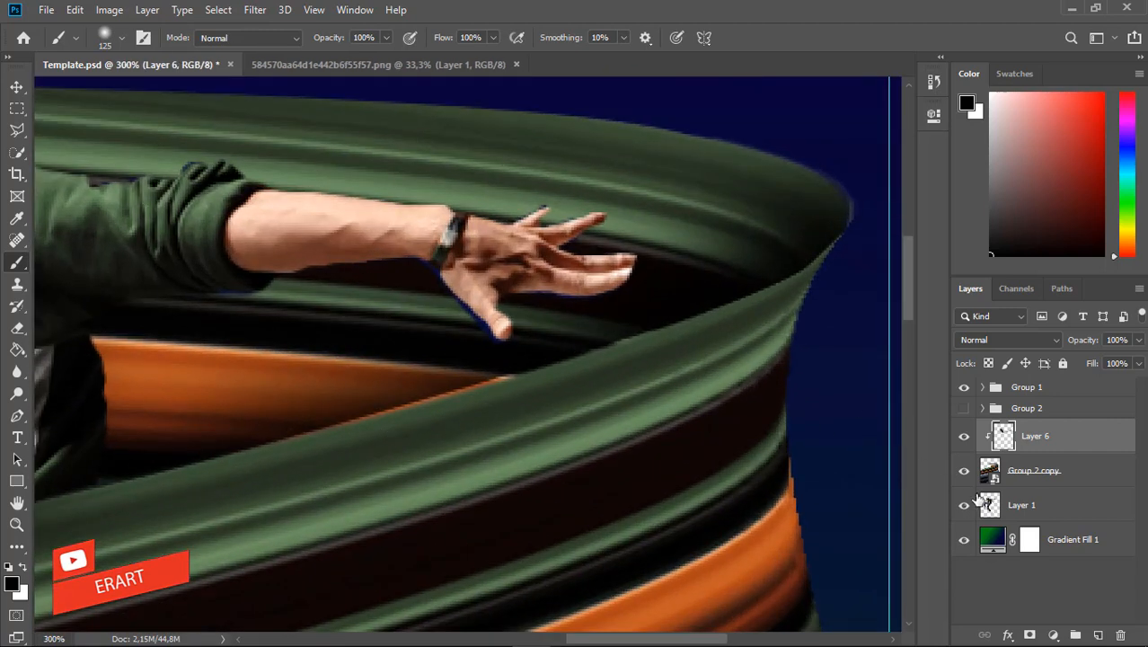
left_click(990, 468)
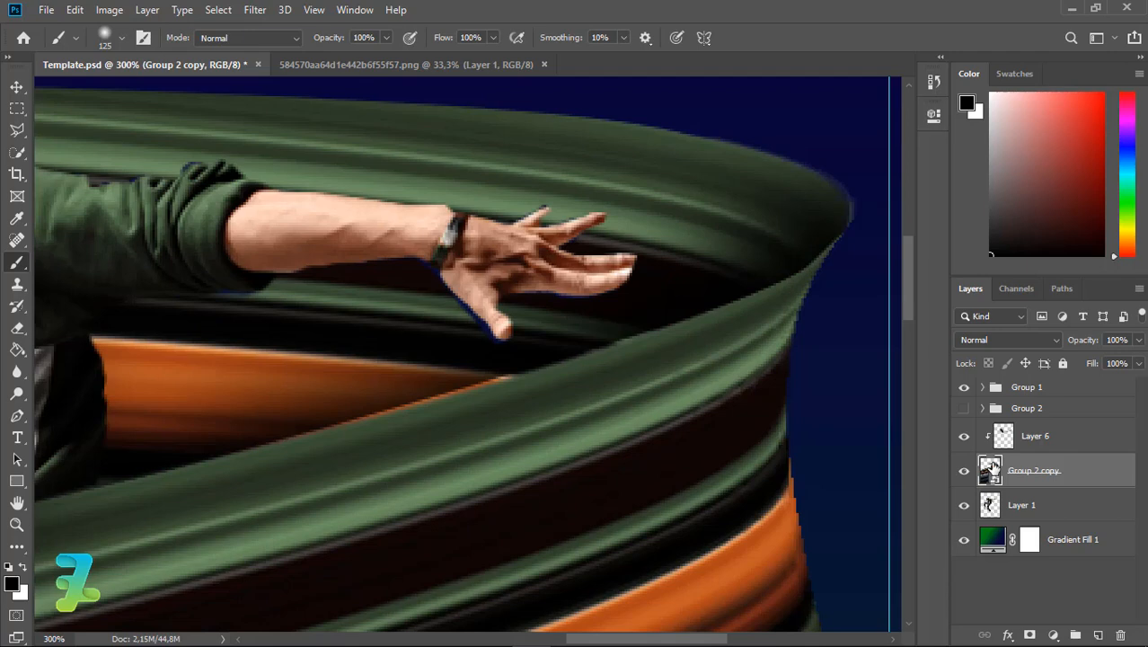
double_click(992, 469)
key("Return")
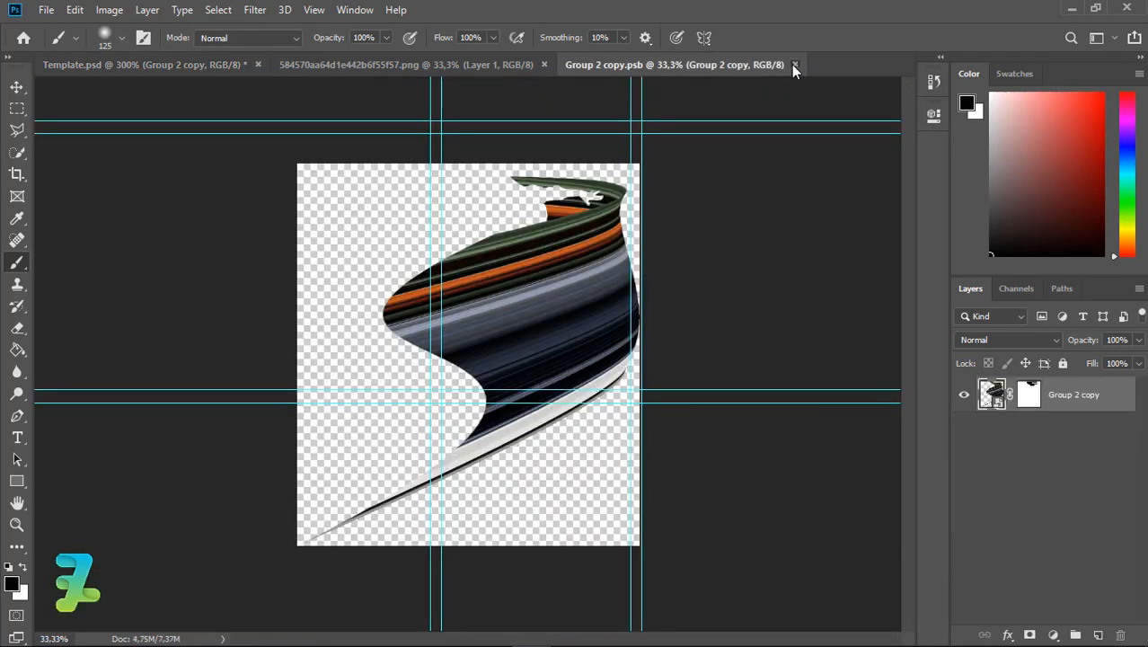
left_click(794, 65)
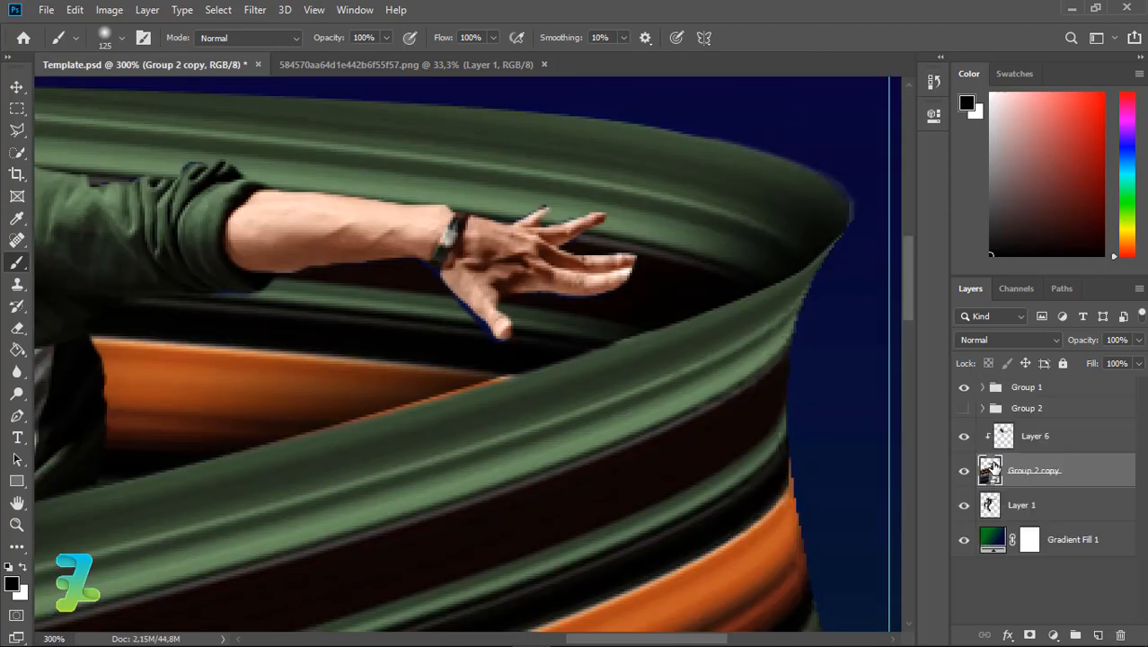
left_click(17, 87)
double_click(989, 470)
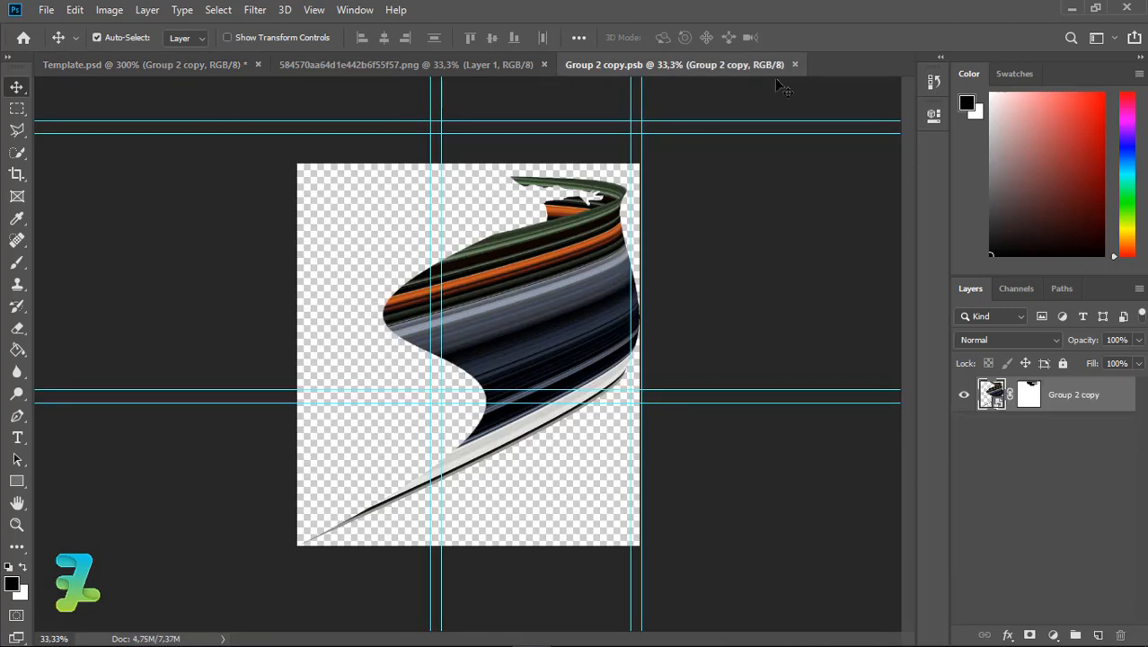
left_click(794, 65)
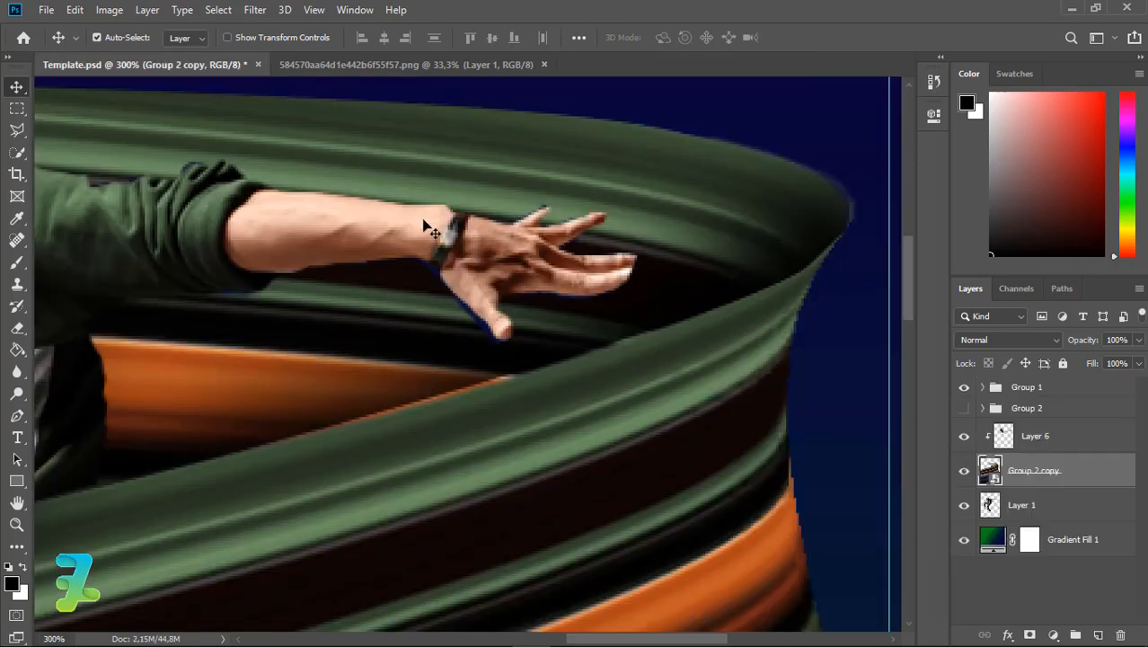
left_click(17, 284)
left_click(486, 286)
key("Return")
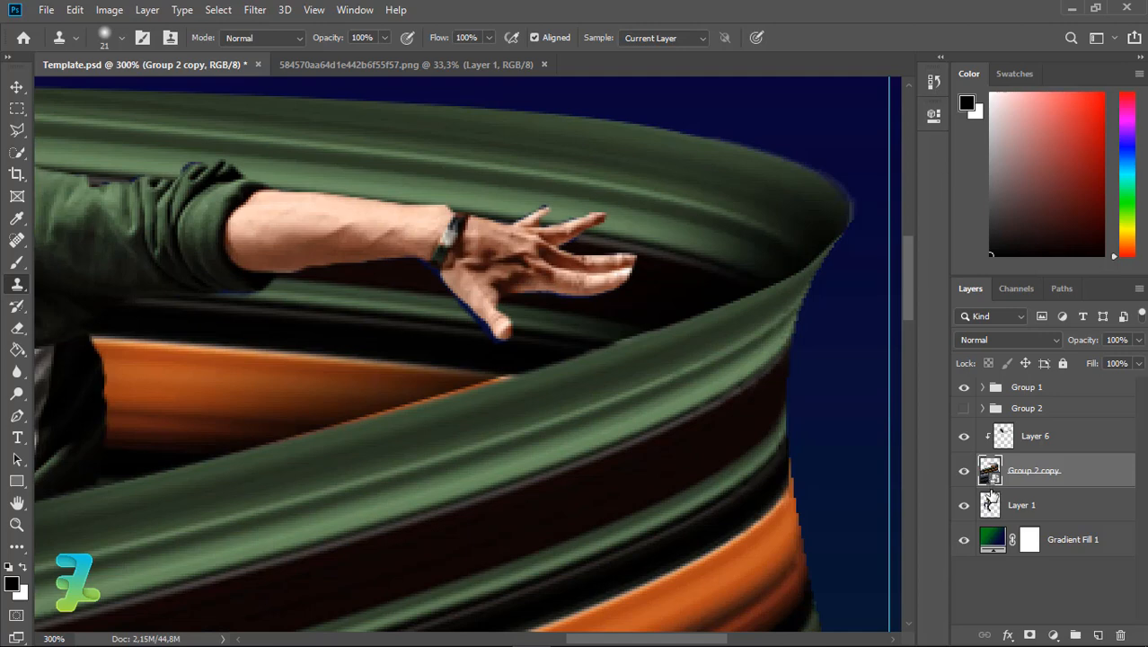
Duplicate the Group 2 copy layer
key("ctrl+j")
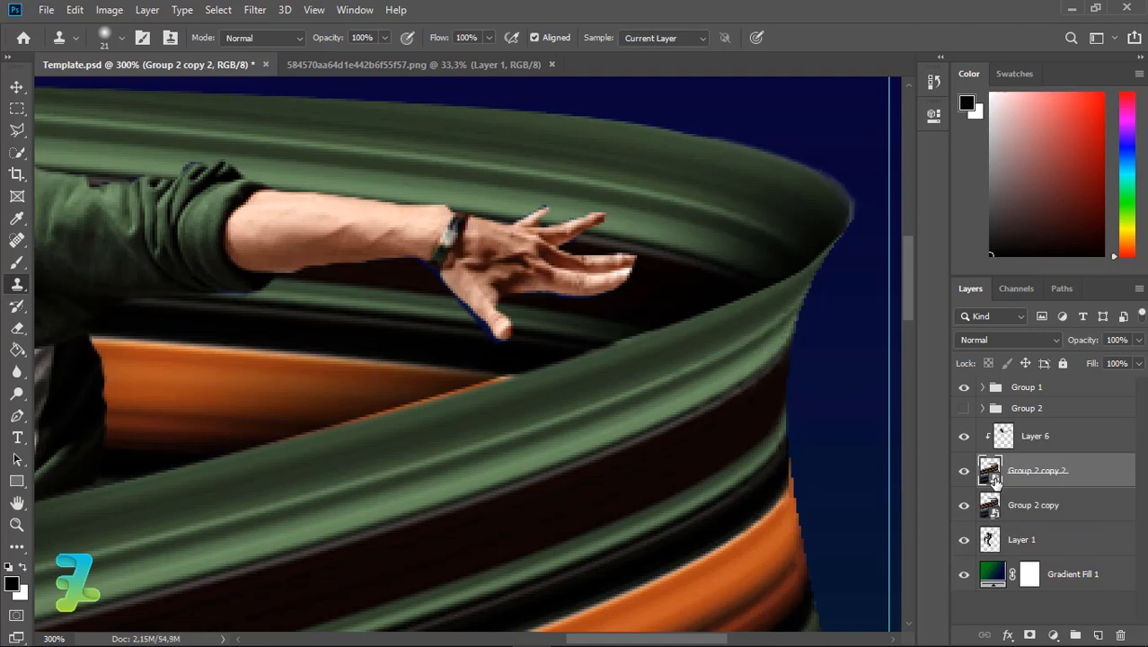
Rasterize the Group 2 copy 2 layer and hide the original Group 2 copy layer
right_click(1008, 485)
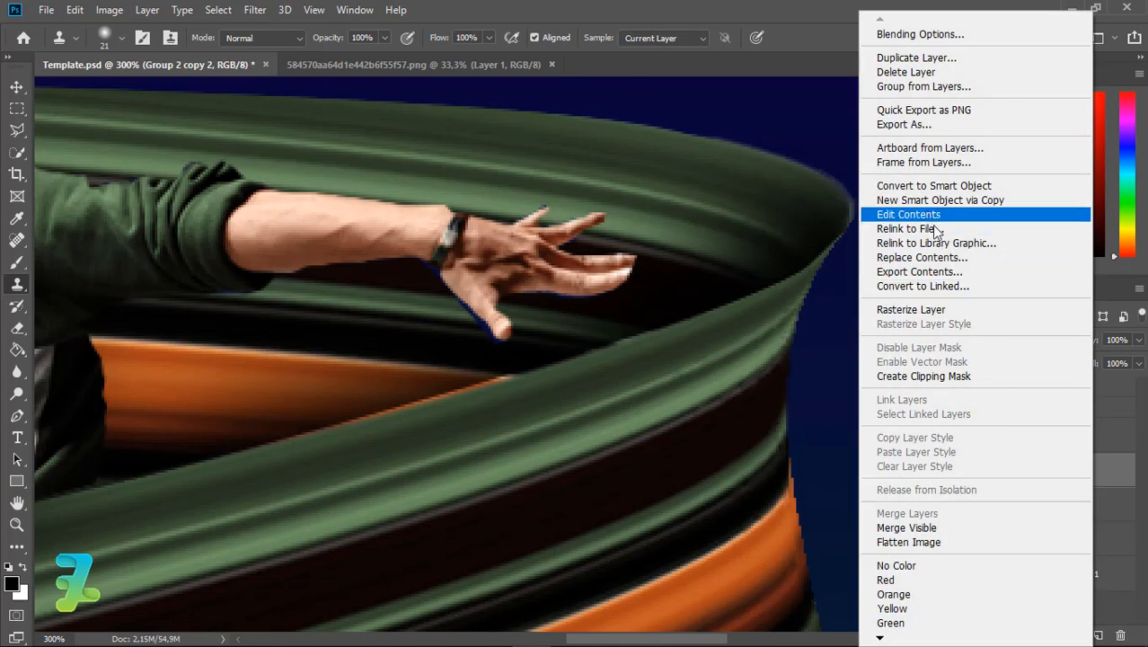
left_click(909, 309)
left_click(963, 504)
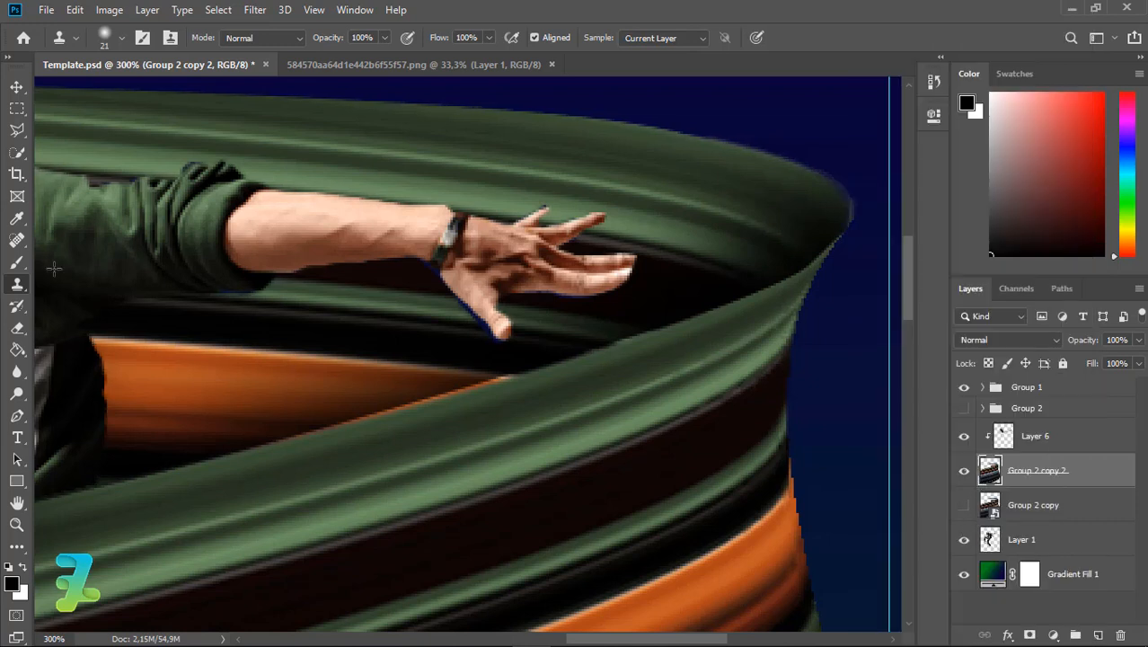
Retouch the blue fringe around the hand and forearm on Group 2 copy 2 with a 6 px Clone Stamp brush
left_click(399, 280)
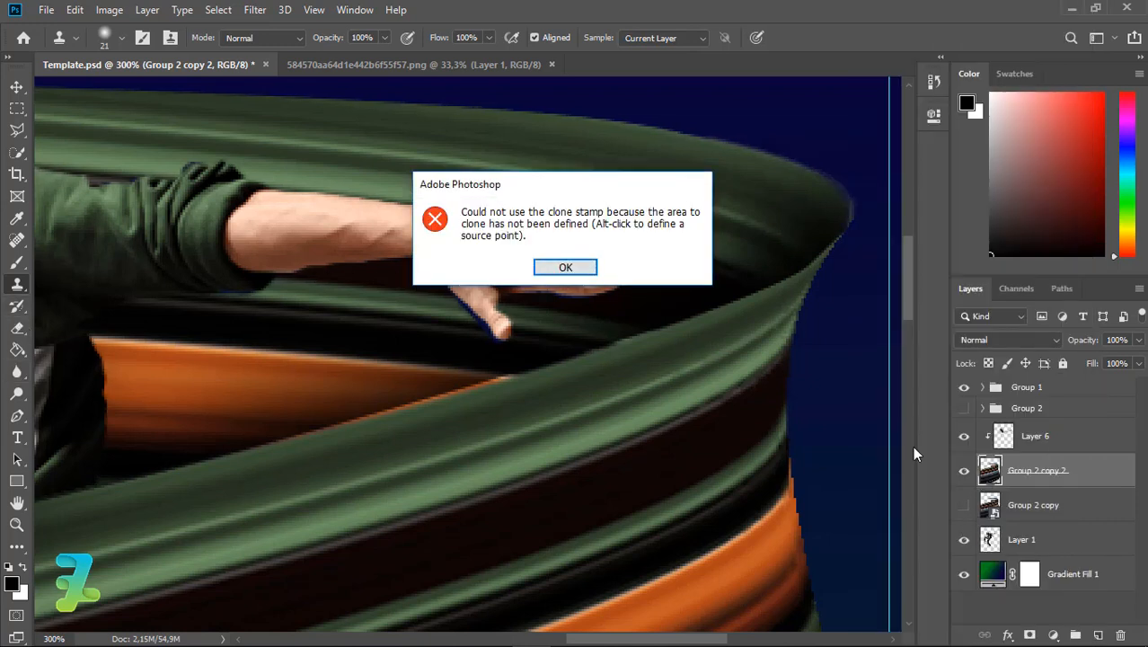
left_click(559, 268)
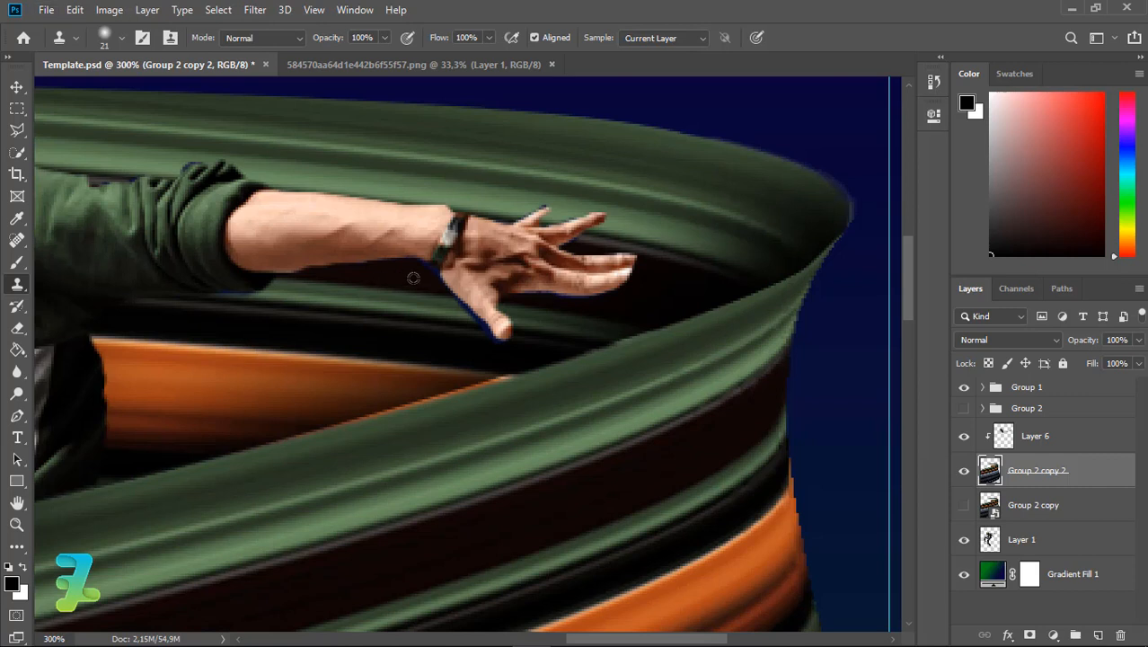
left_click_drag(440, 281, 452, 291)
key("ctrl+z")
key("[")
key("[")
key("[")
key("[")
key("[")
key("[")
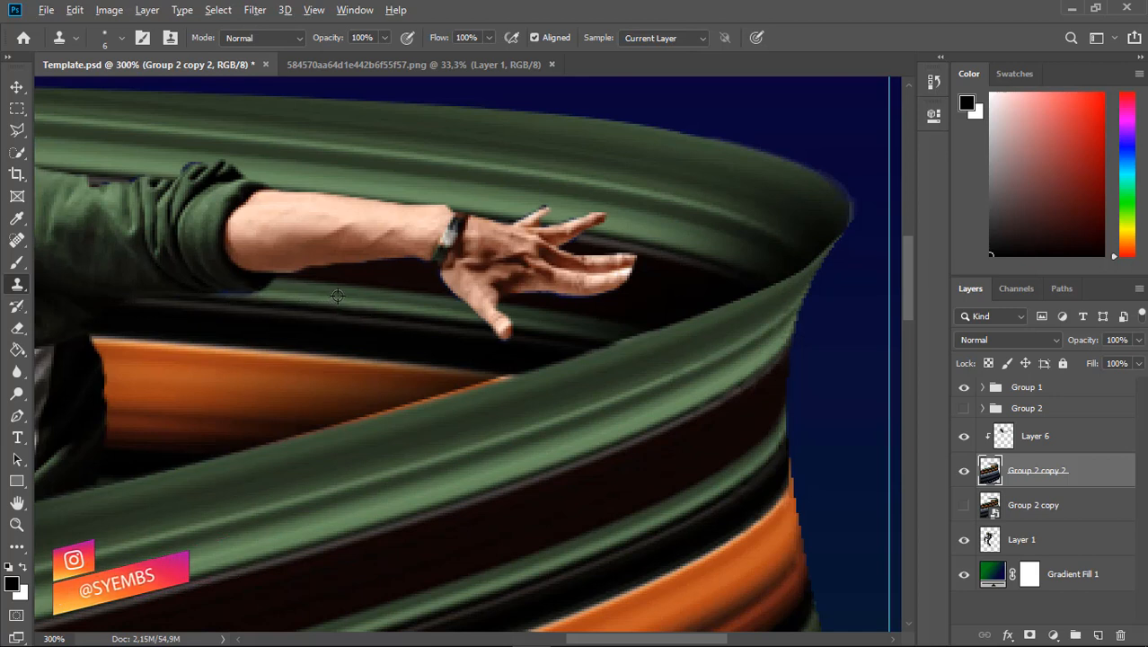
key("ctrl+z")
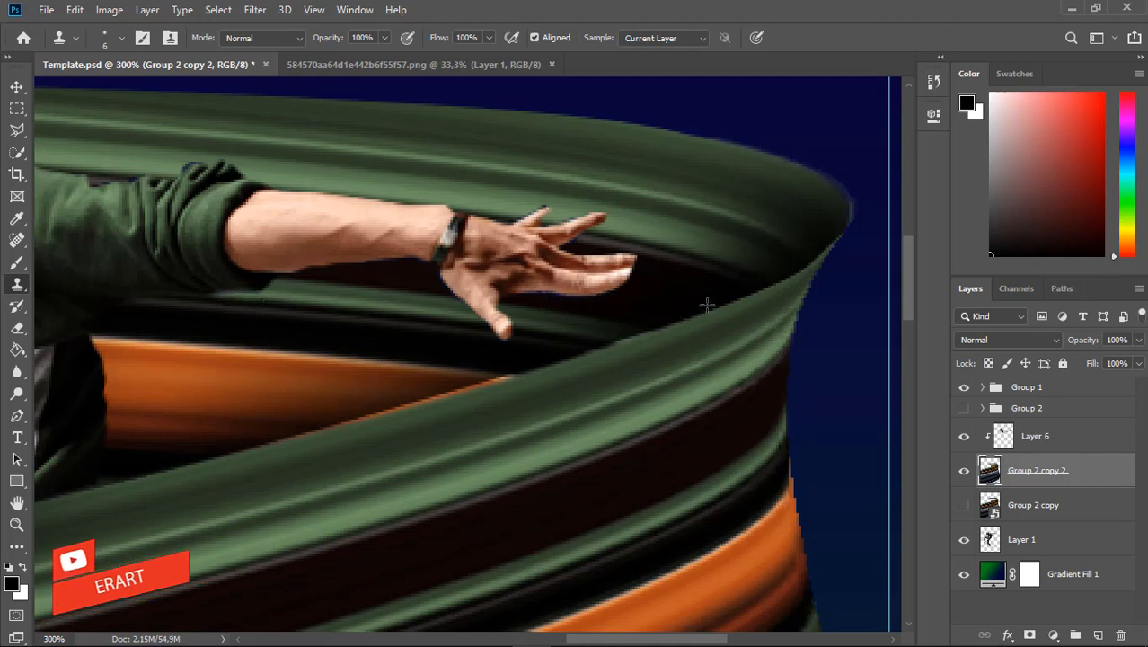
Add a new layer clipped to Group 2 copy 2, beneath Layer 6, and activate the soft 1400 px brush
key("ctrl+minus")
key("ctrl+minus")
key("ctrl+minus")
key("ctrl+minus")
key("ctrl+minus")
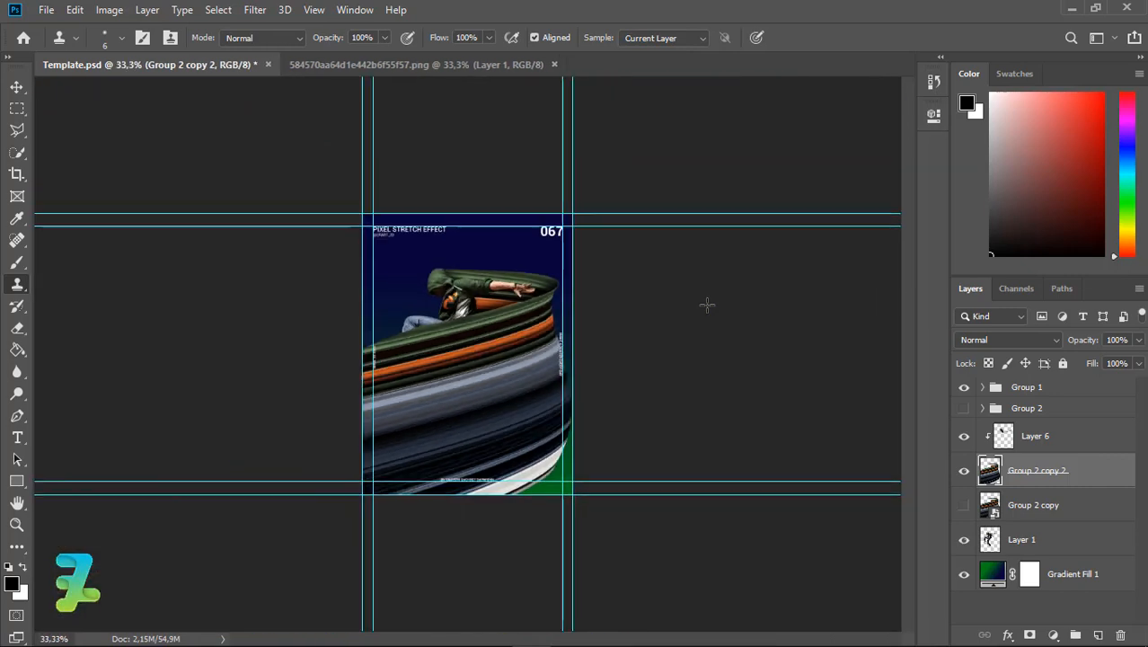
key("ctrl+plus")
left_click(1097, 635)
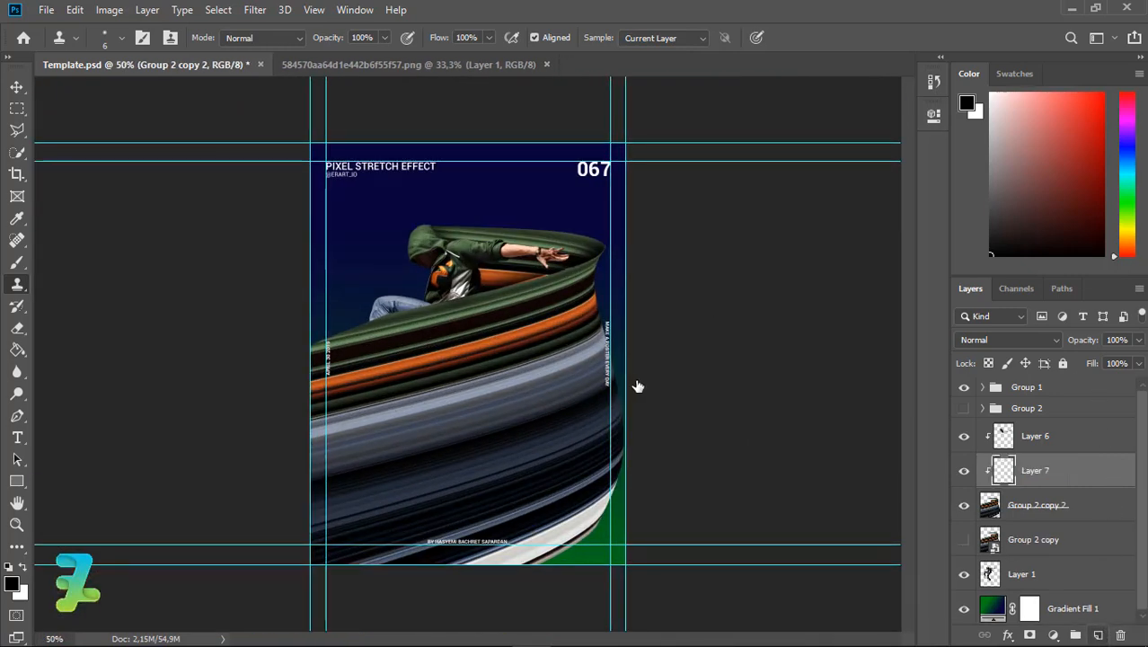
key("b")
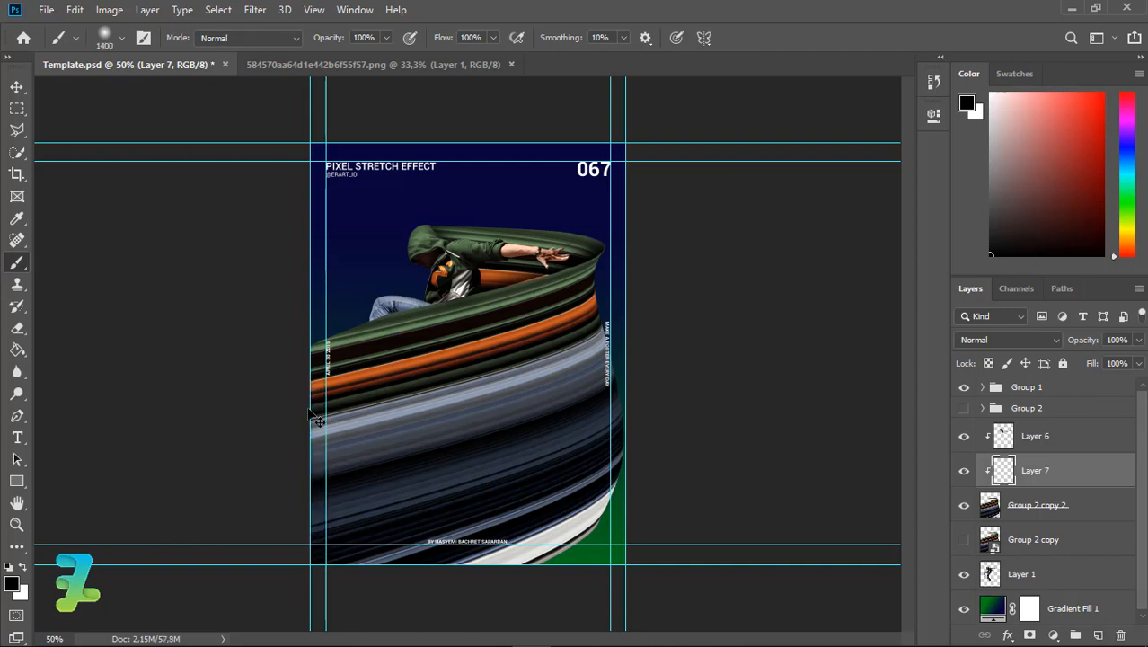
left_click(297, 444)
left_click(302, 502)
key("ctrl+z")
key("ctrl+z")
left_click(258, 393)
key("ctrl+z")
Shade the lower-left part of the ribbon on Layer 7 with the soft black 1400 px brush
left_click(231, 613)
left_click(231, 613)
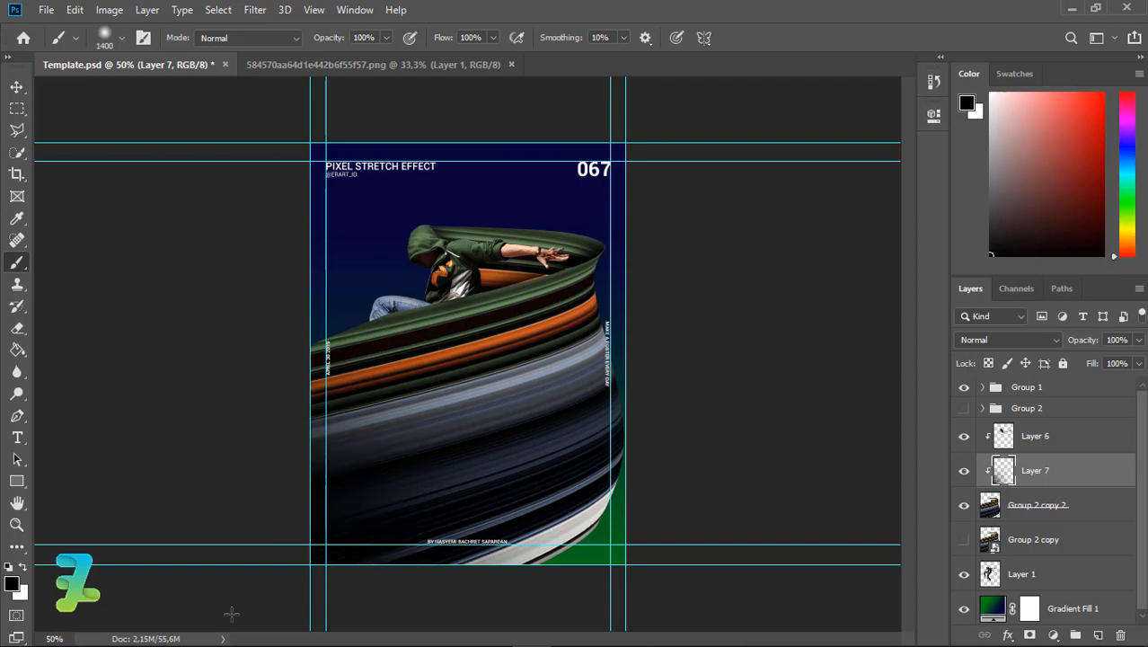
key("ctrl+z")
left_click(225, 599)
left_click(17, 86)
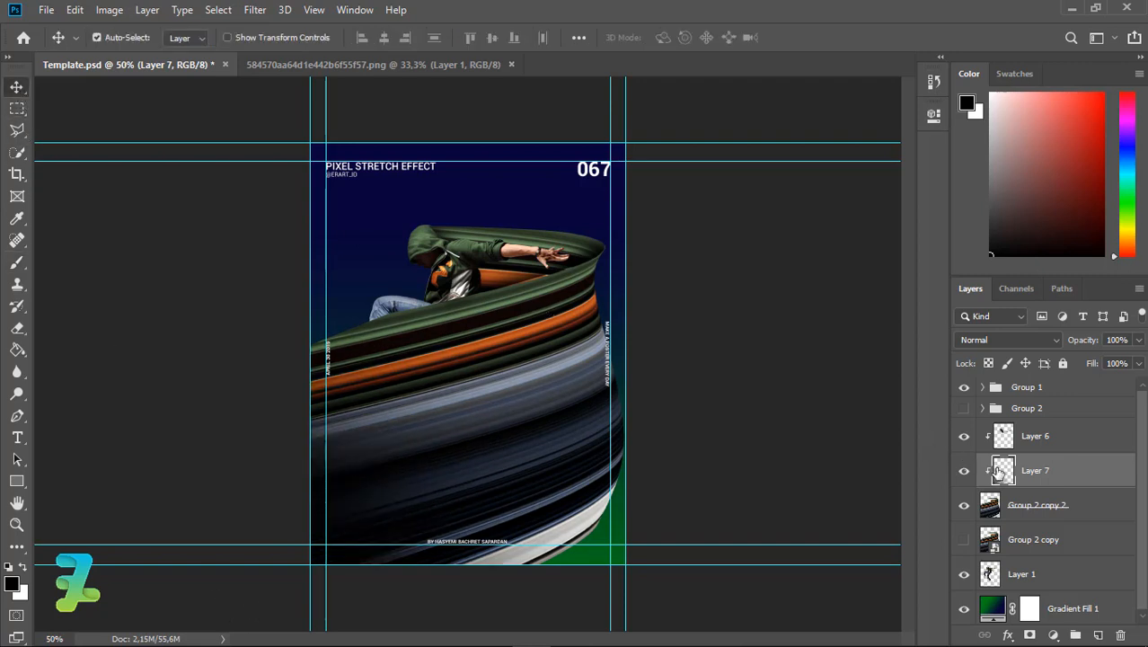
Add a white Roboto Medium 24 pt text layer above Layer 6 reading "P I X E L" with widely spaced letters
left_click(1110, 434)
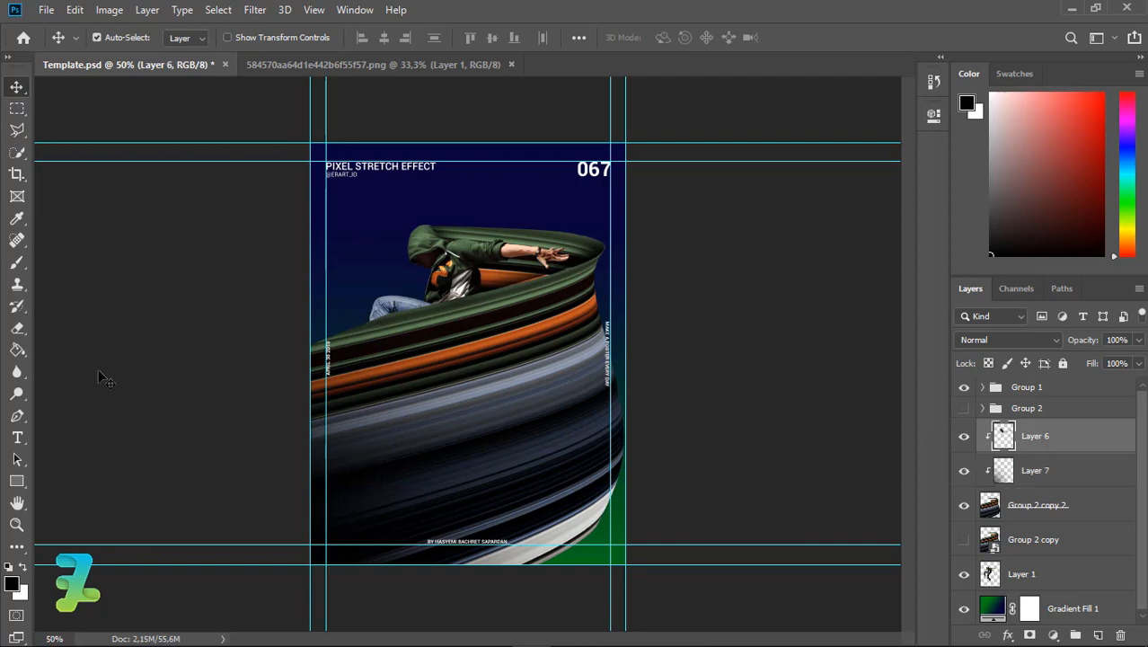
left_click(17, 438)
key("x")
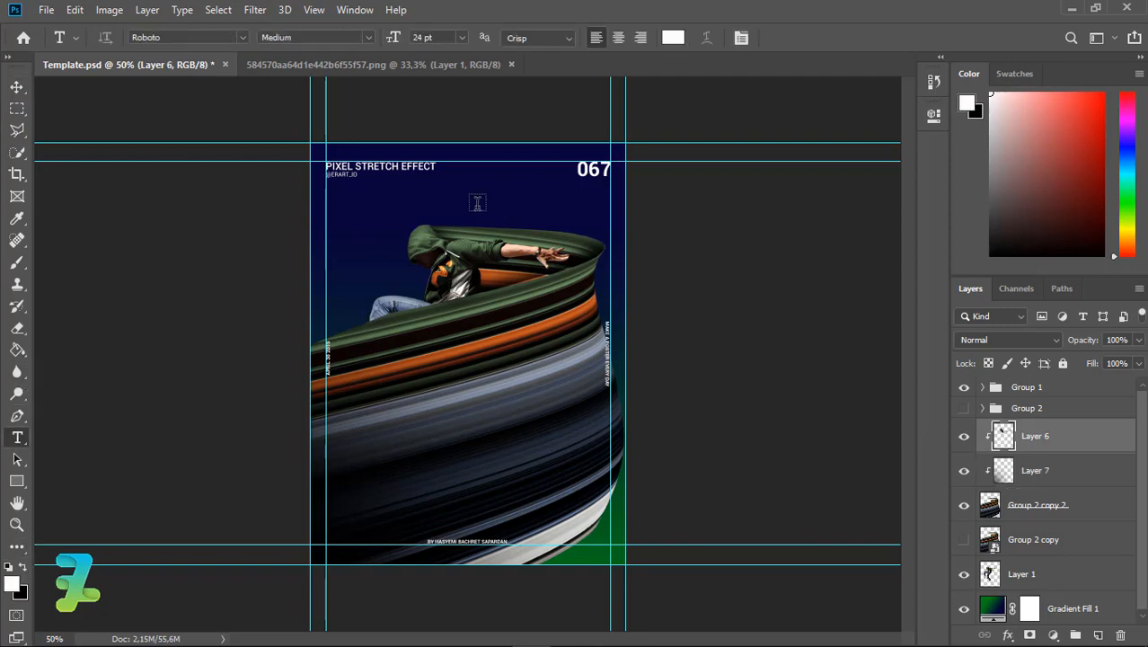
left_click(477, 207)
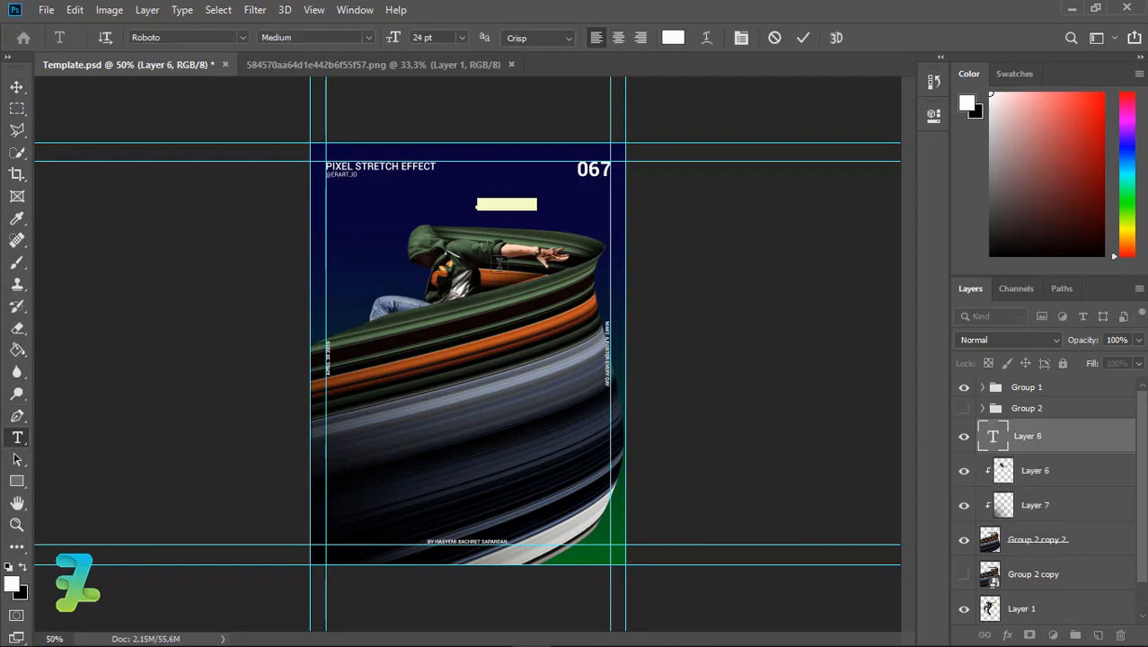
key("BackSpace")
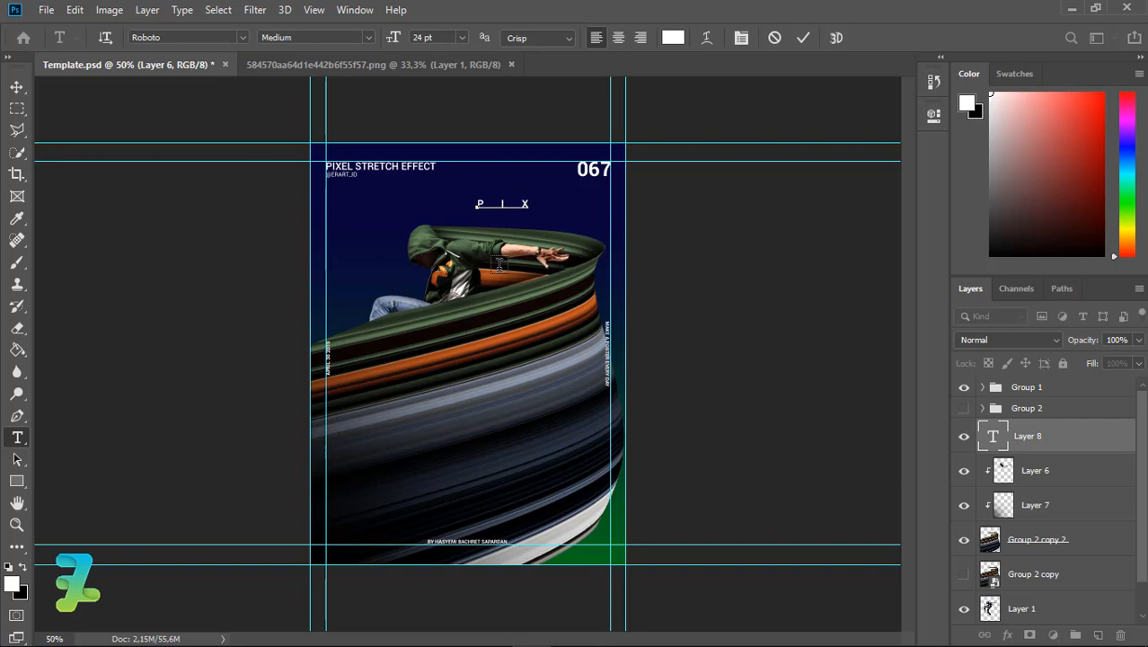
type("PIXEL")
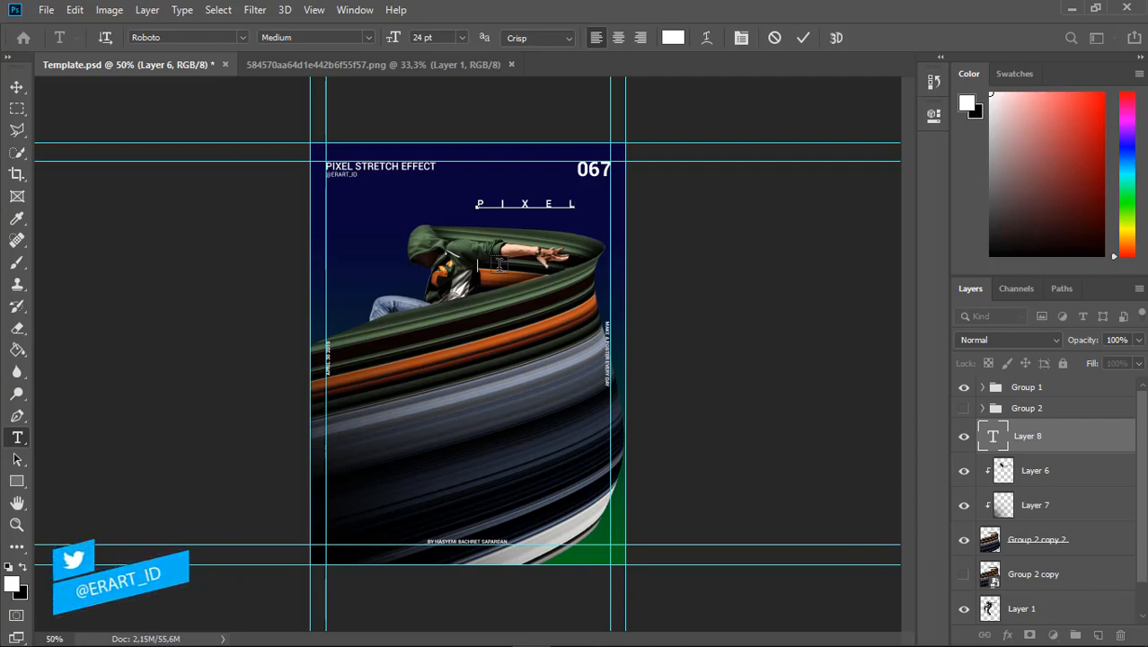
Set the text's leading to Auto and add the spaced lines "S T R E T" and "C H" below the first line
left_click(741, 38)
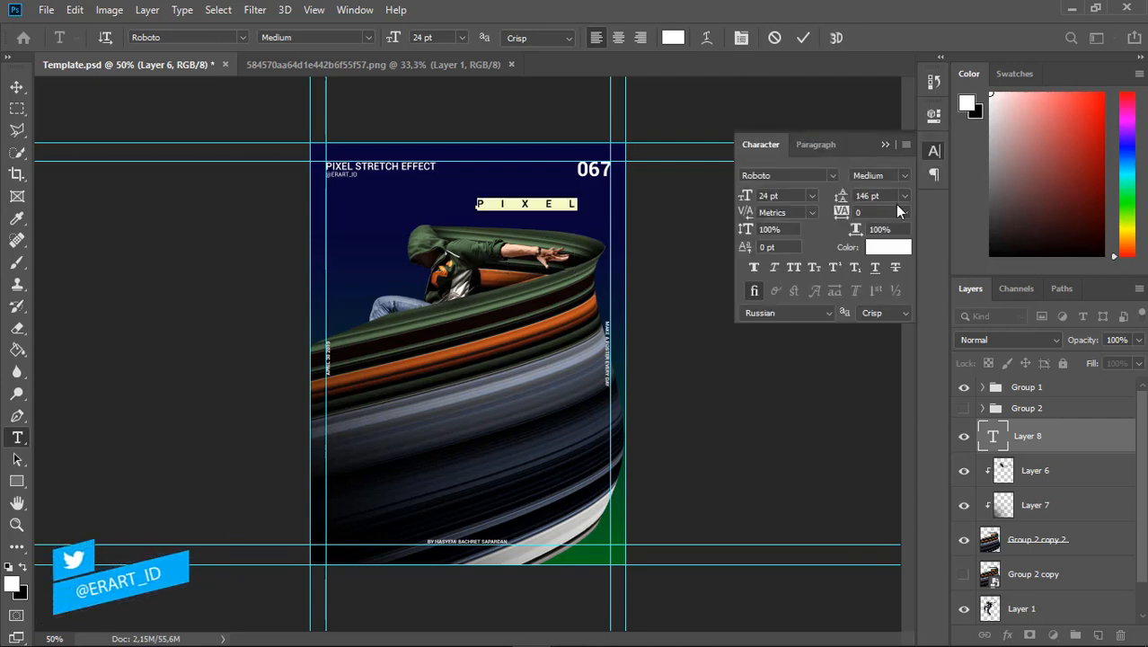
left_click(904, 195)
left_click(880, 212)
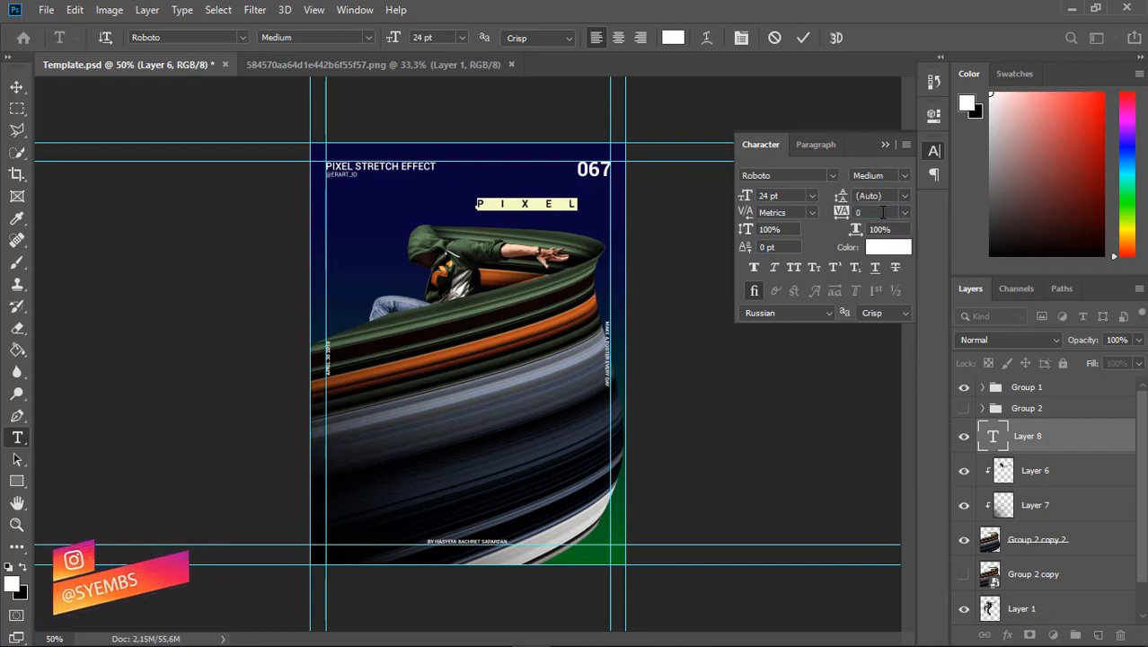
left_click(576, 203)
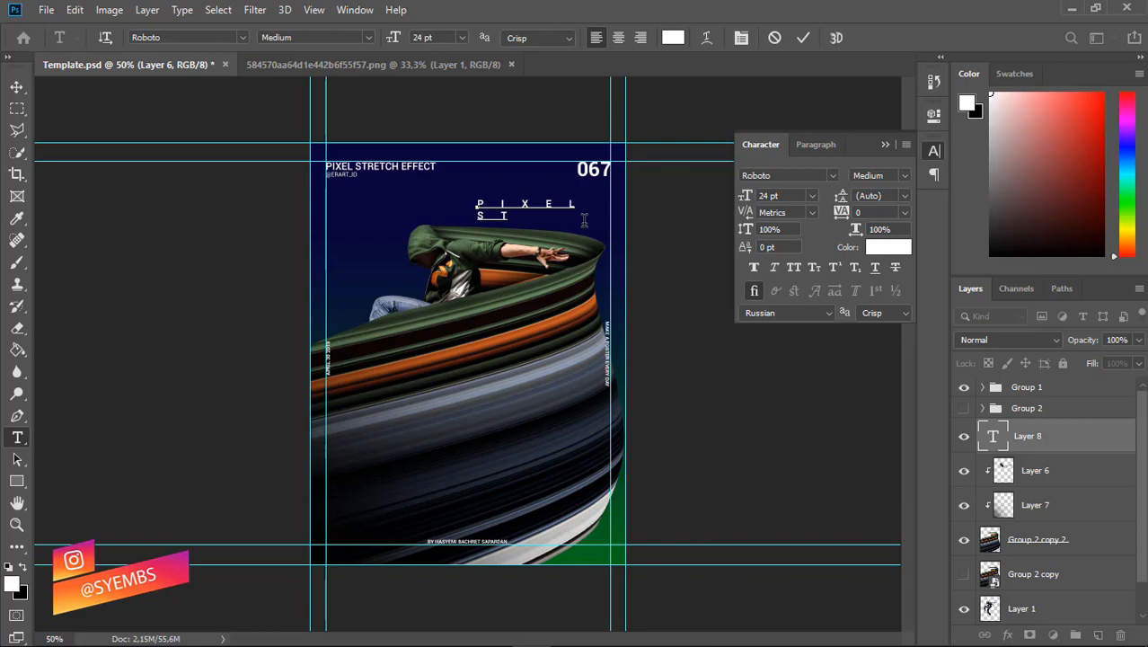
type("L S T")
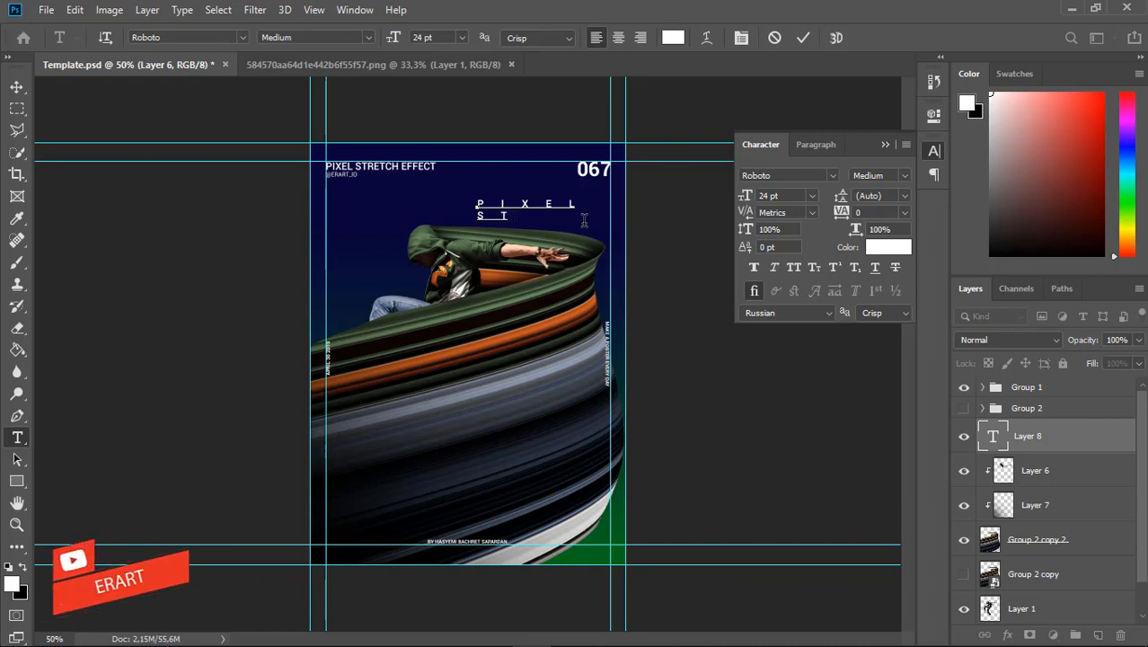
type(" R T")
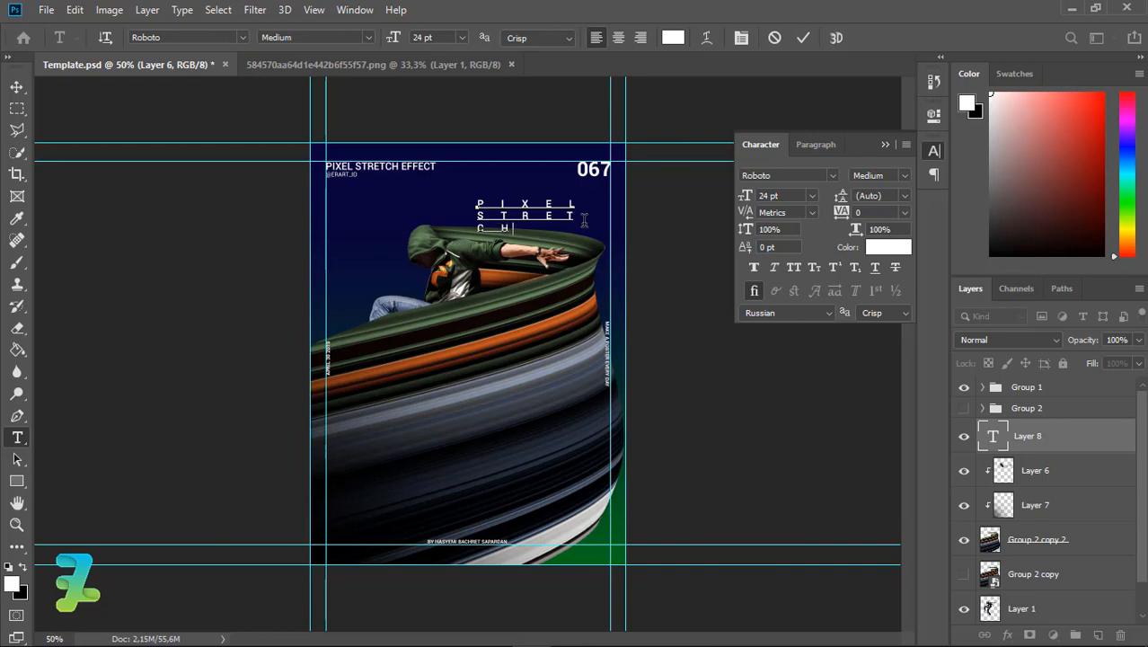
Set the leading of the whole three-line text to 60 pt and commit the text
key("ctrl+a")
left_click(903, 195)
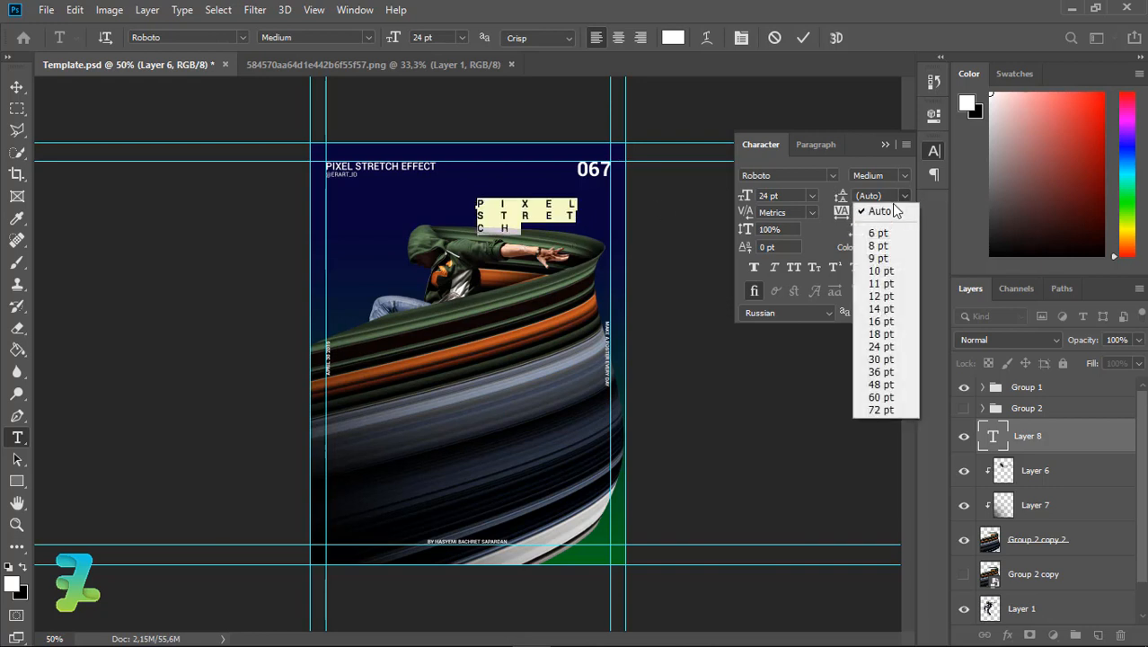
left_click(884, 294)
left_click(904, 195)
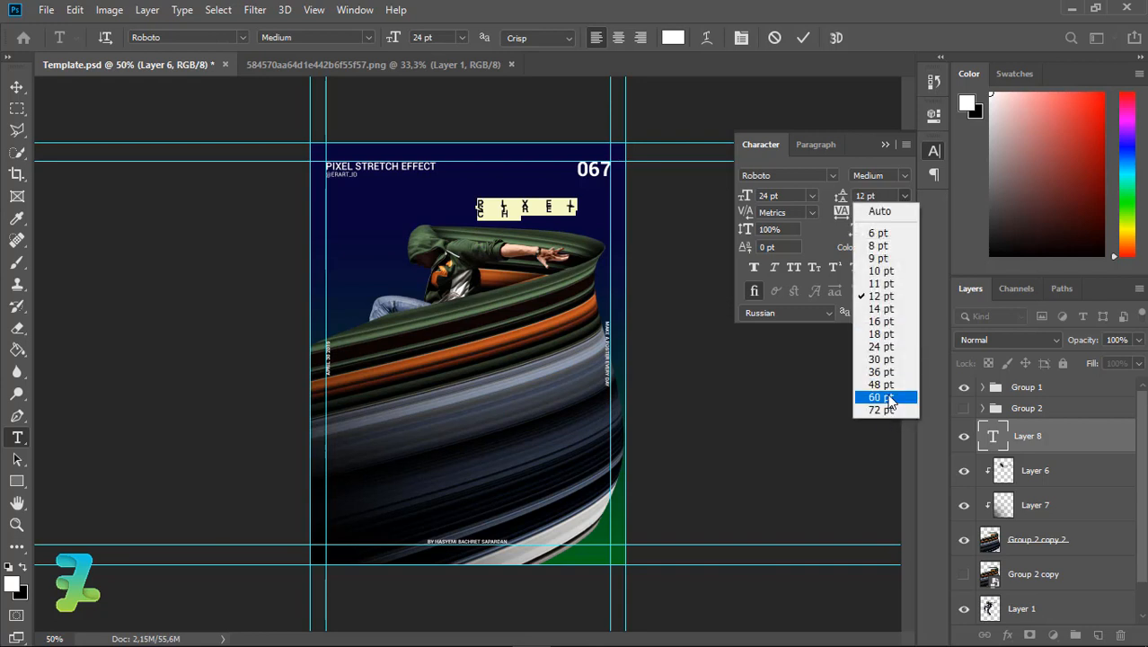
left_click(885, 397)
left_click(16, 86)
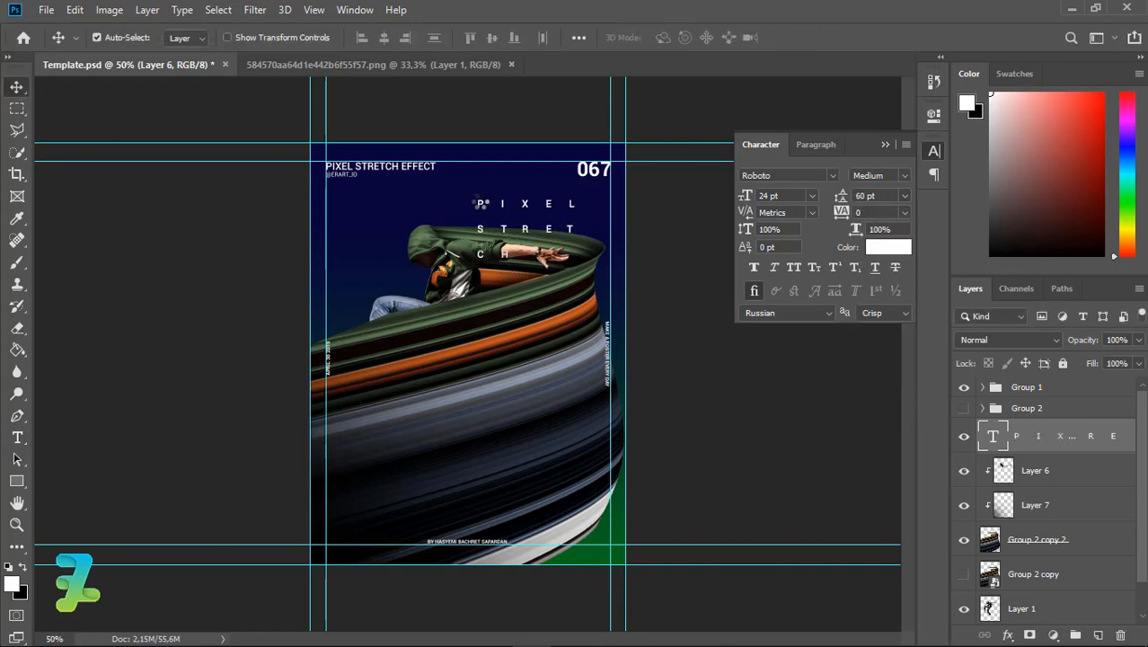
Enlarge the three-line text over the ribbon to 39,85 pt and centre it on the canvas
left_click_drag(480, 203, 436, 349)
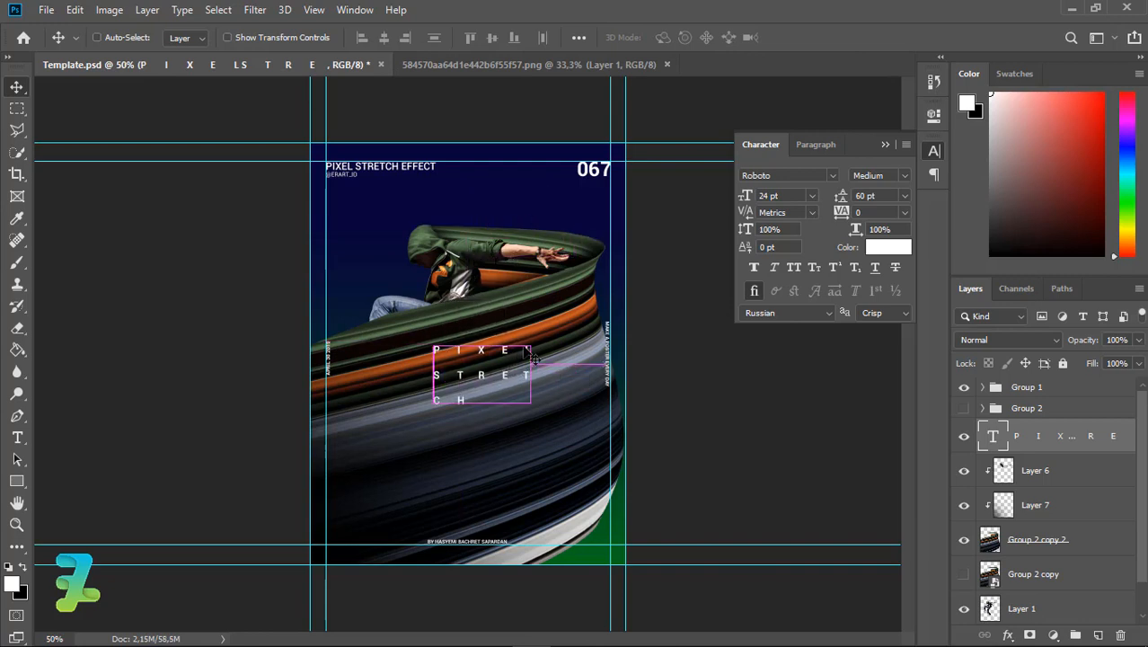
key("ctrl+t")
mouse_move(549, 333)
left_mouse_down()
mouse_move(579, 313)
mouse_move(557, 326)
left_mouse_up()
key("Return")
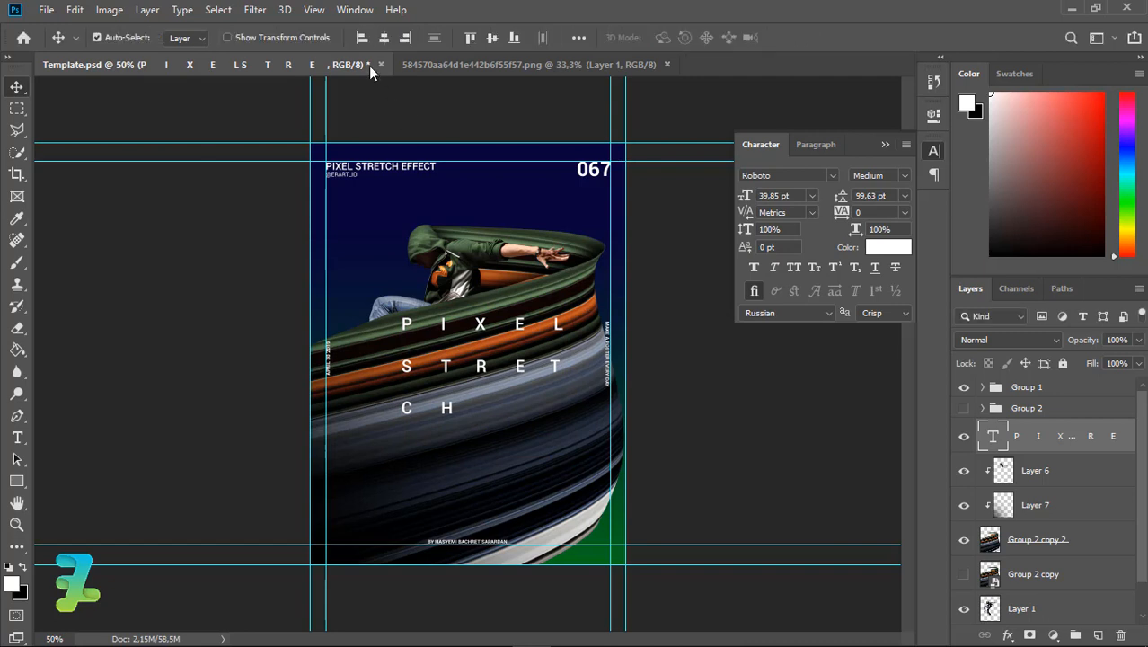
key("ctrl+a")
key("ctrl+d")
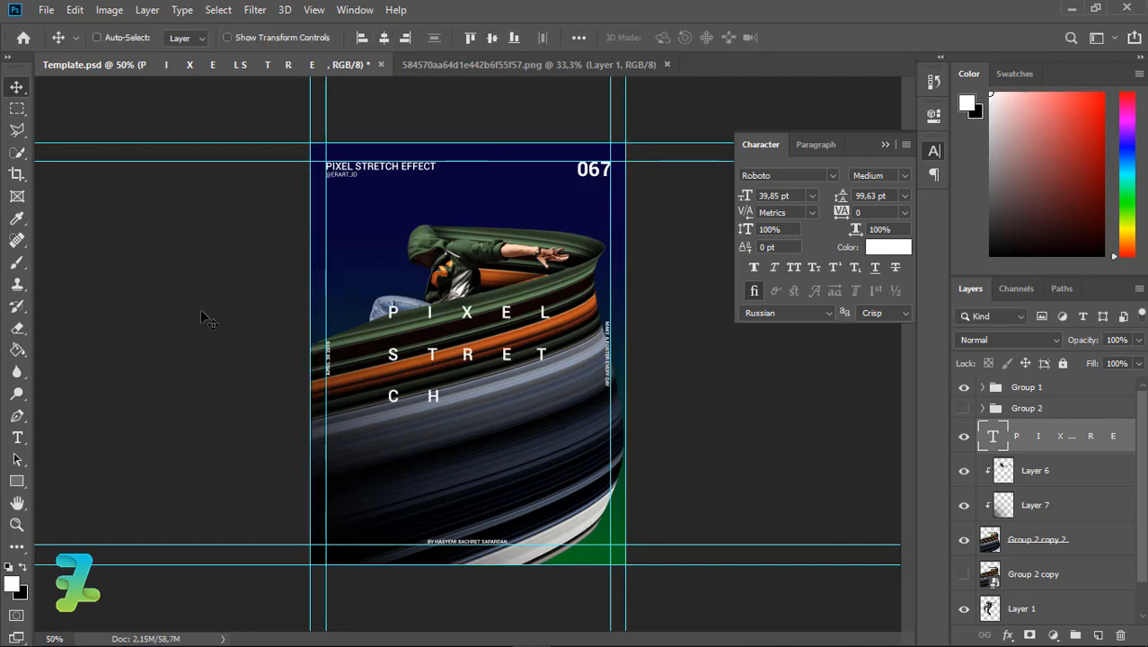
Paint a single white dot after "C H" on a new layer, using a hard-edged 25 px brush
left_click(18, 262)
left_click(1100, 635)
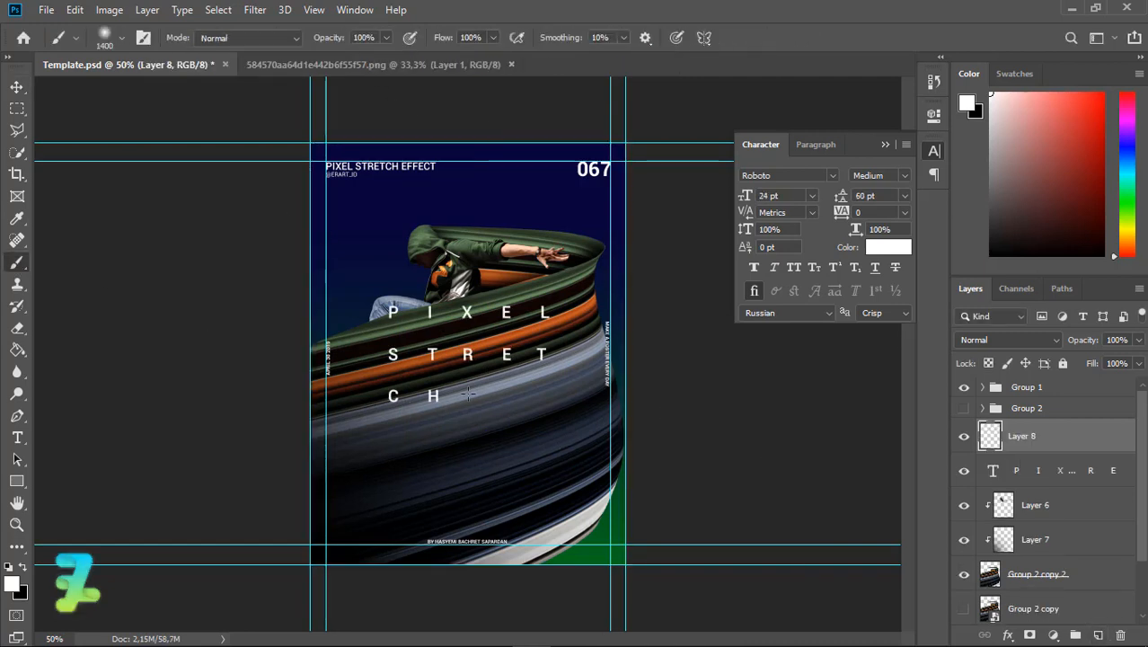
left_click(467, 391)
key("ctrl+z")
left_click(123, 38)
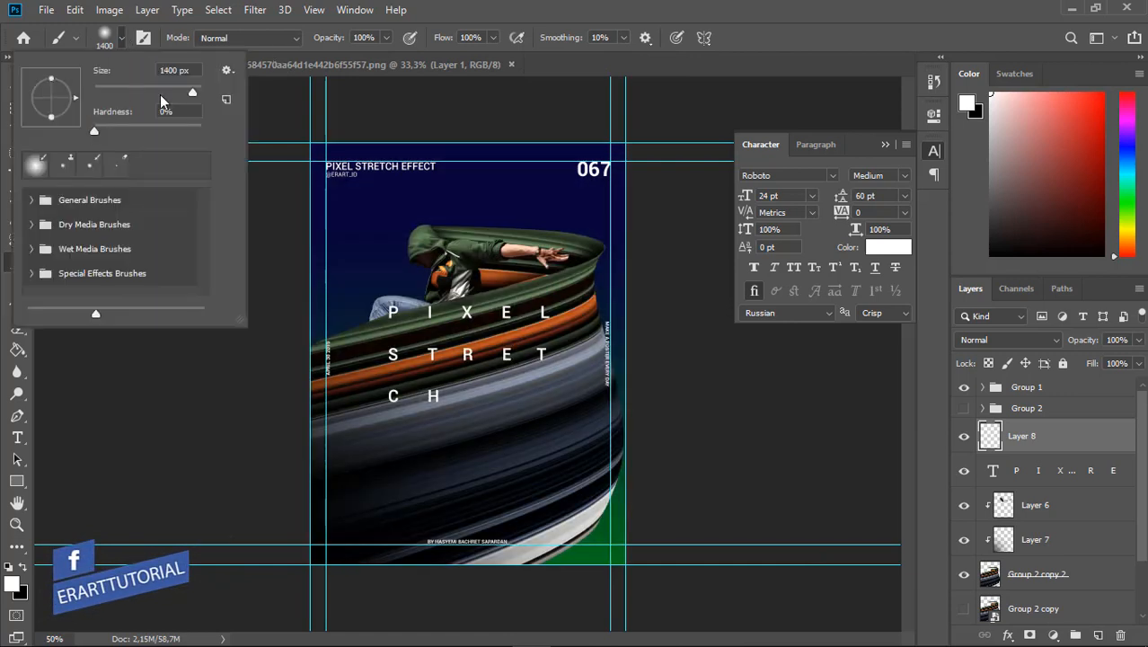
left_click_drag(105, 118, 230, 96)
key("Return")
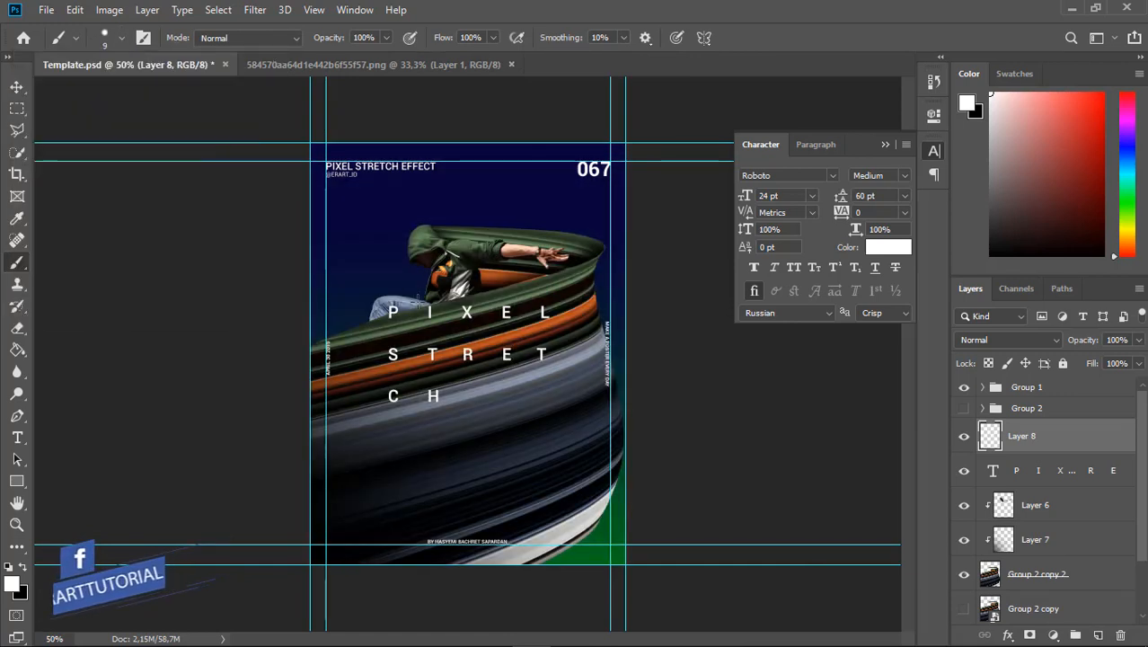
left_click(466, 393)
key("ctrl+z")
key("bracketright")
key("bracketright")
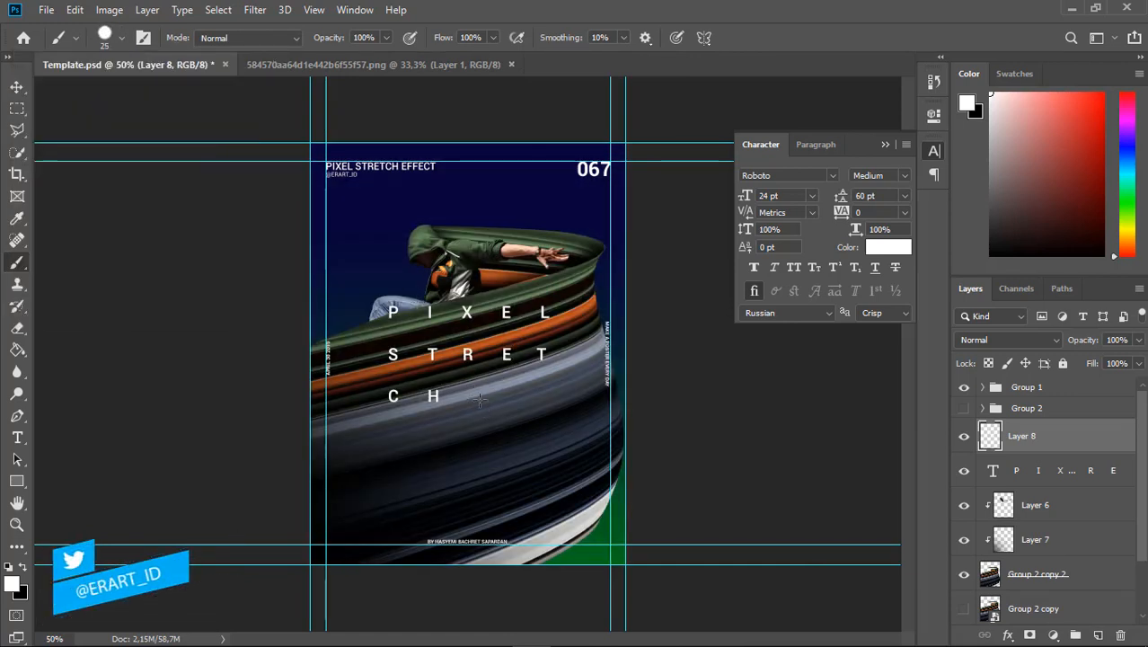
left_click(17, 87)
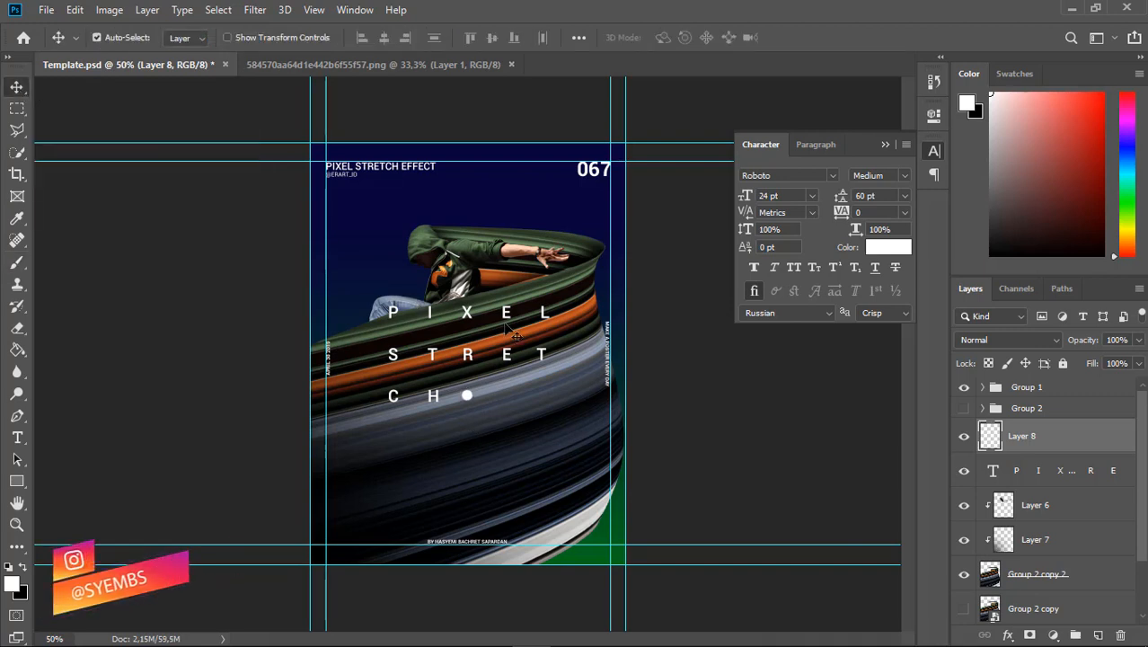
Duplicate the dot layer twice to fill the last text row beneath E and T, and nudge the middle dot left for even spacing
key("ctrl+j")
left_click_drag(470, 398, 539, 397)
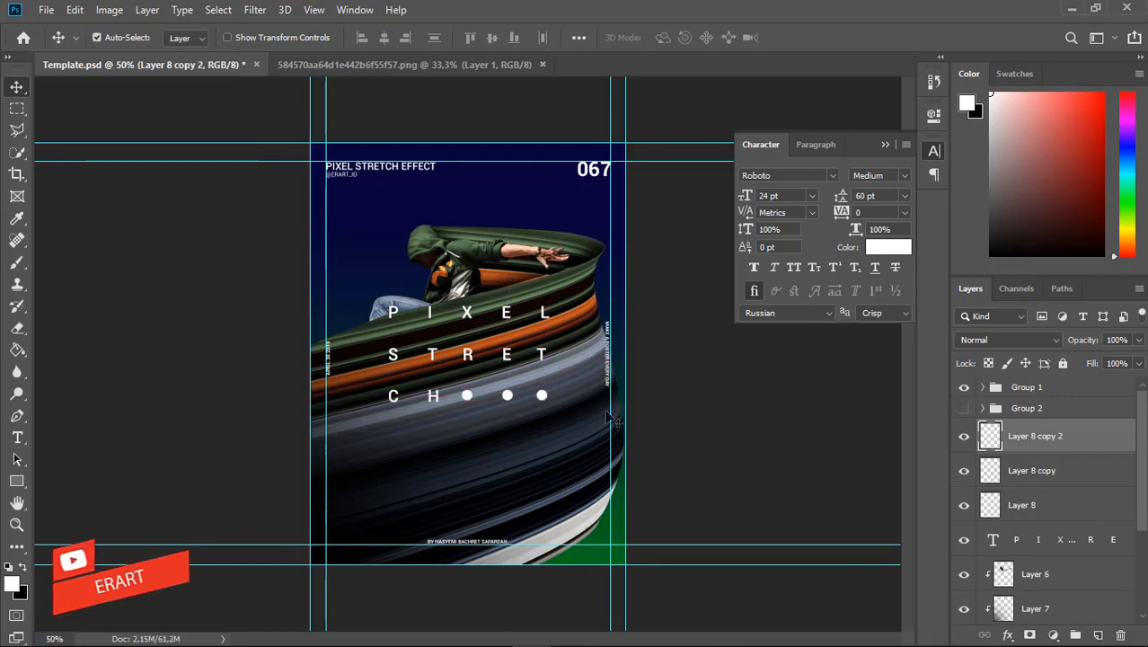
left_click(997, 470)
key("Left")
key("Left")
key("Left")
key("Left")
key("Left")
key("Left")
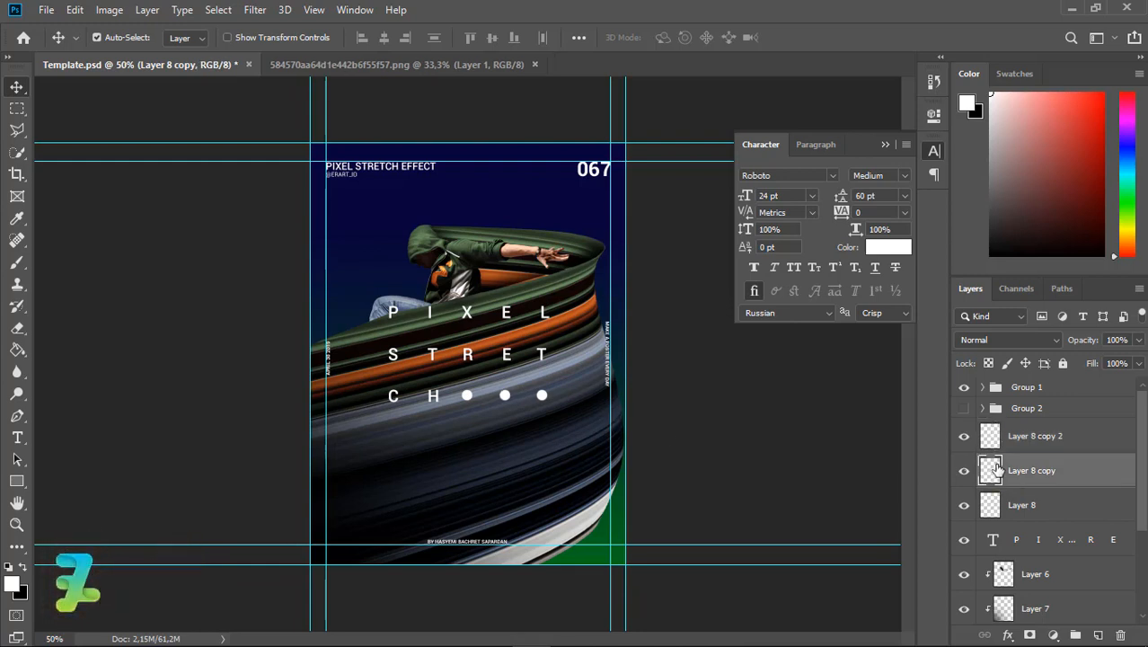
left_click(882, 147)
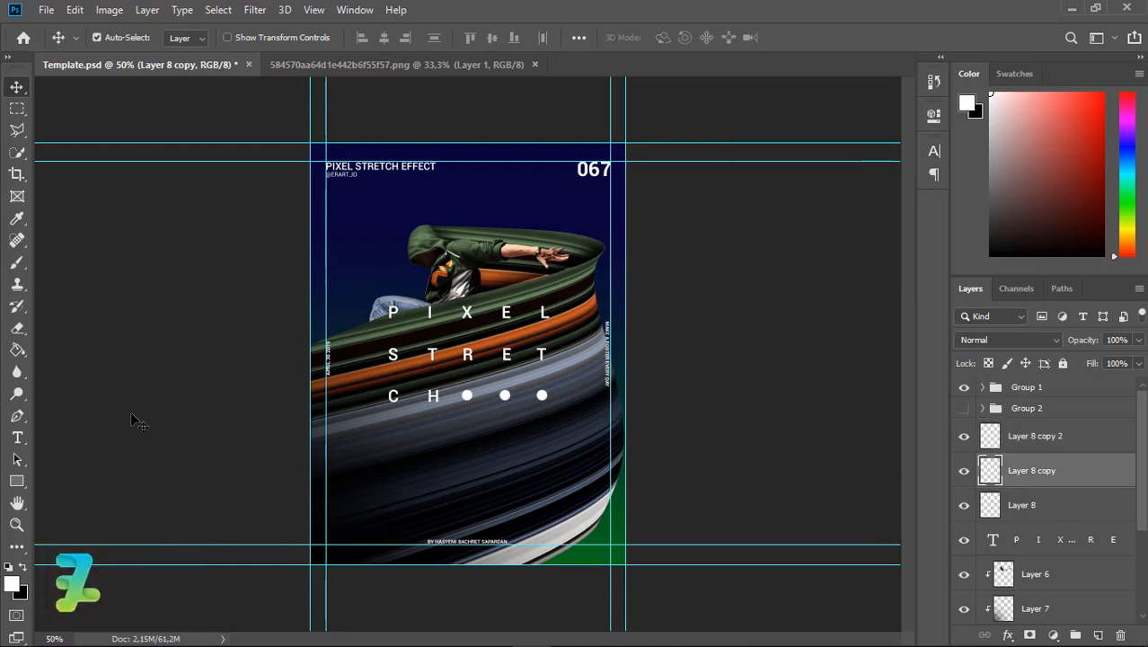
Activate the Custom Shape tool and choose the diagonal-stripes pattern as its shape
left_click(25, 481)
left_click(17, 488)
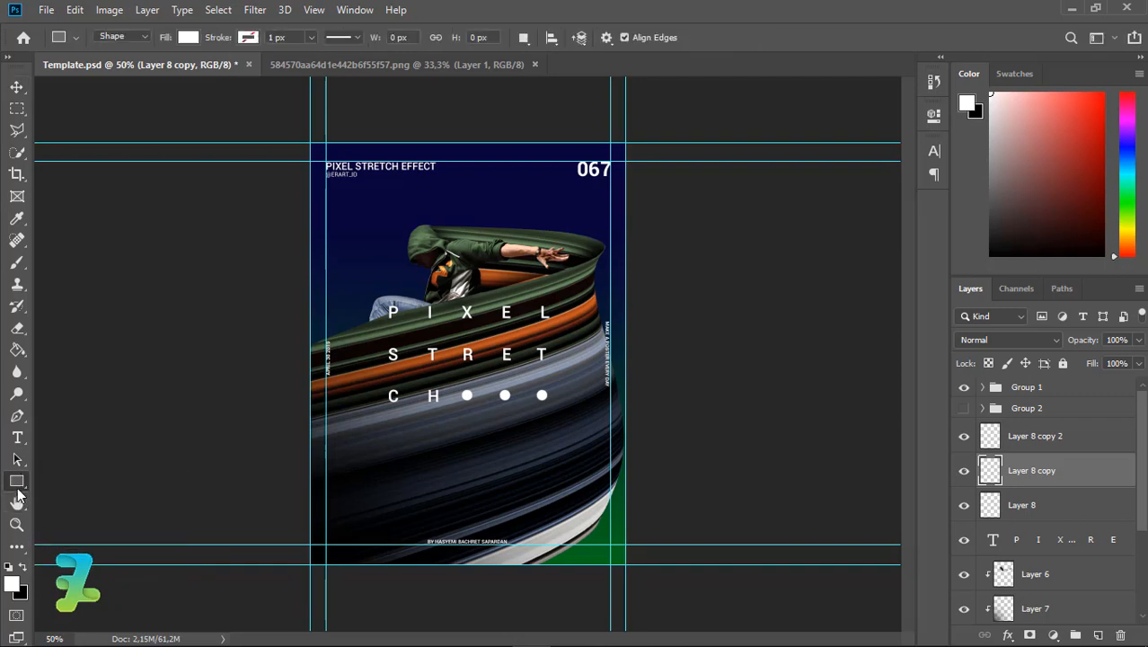
left_click(71, 562)
left_click(681, 37)
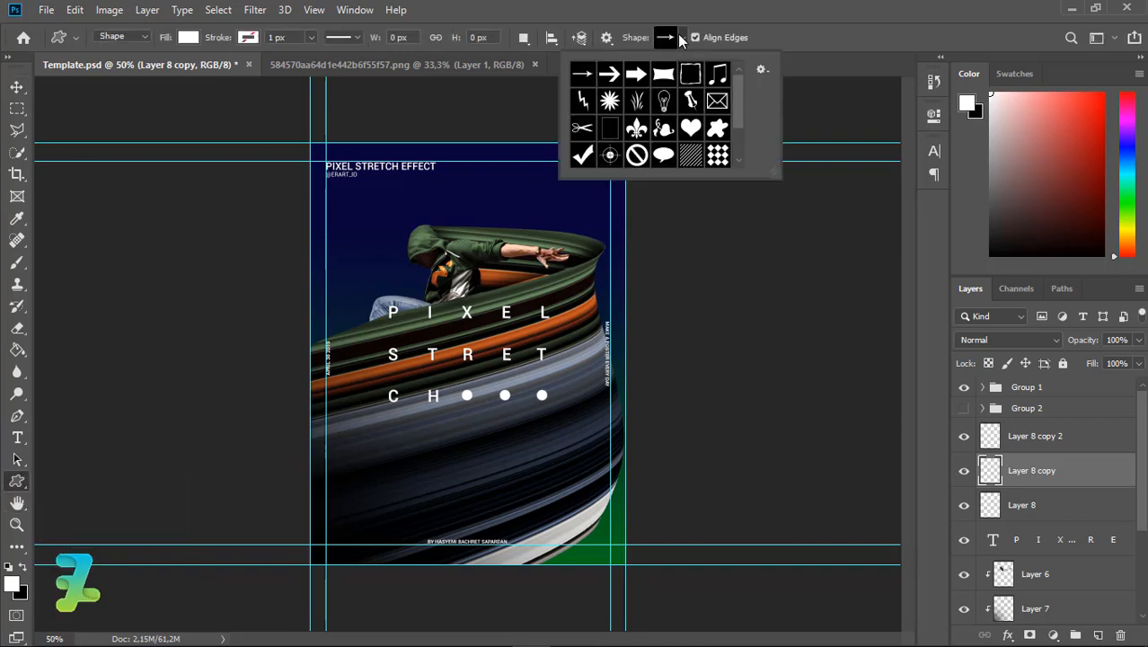
scroll(739, 118, "down", 2)
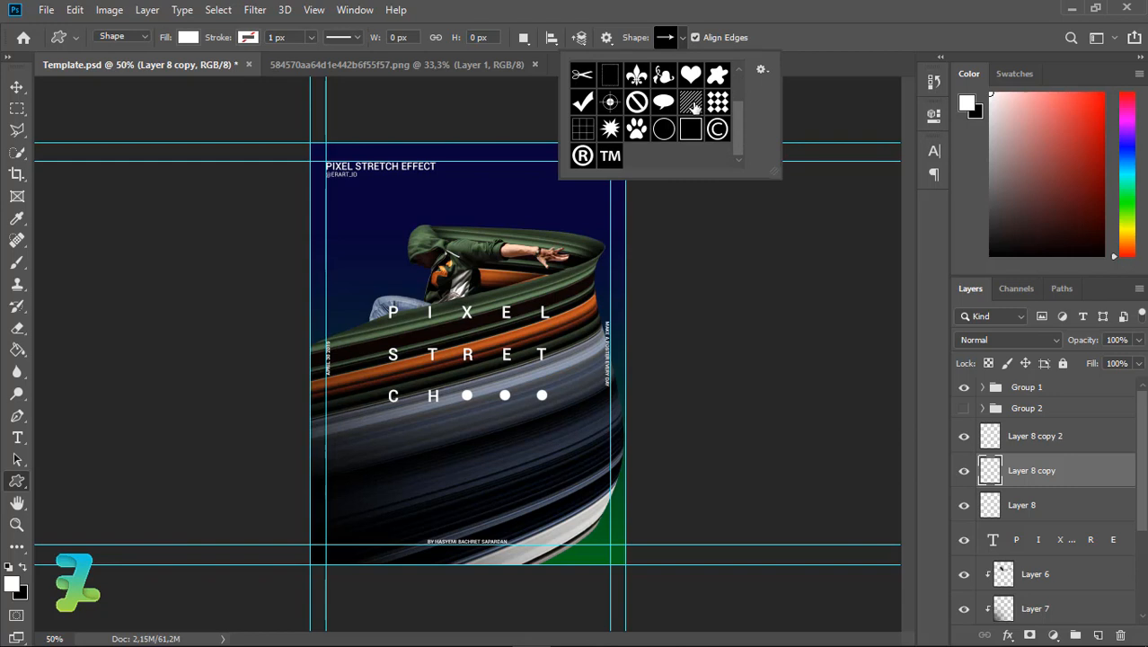
left_click(690, 102)
left_click(683, 41)
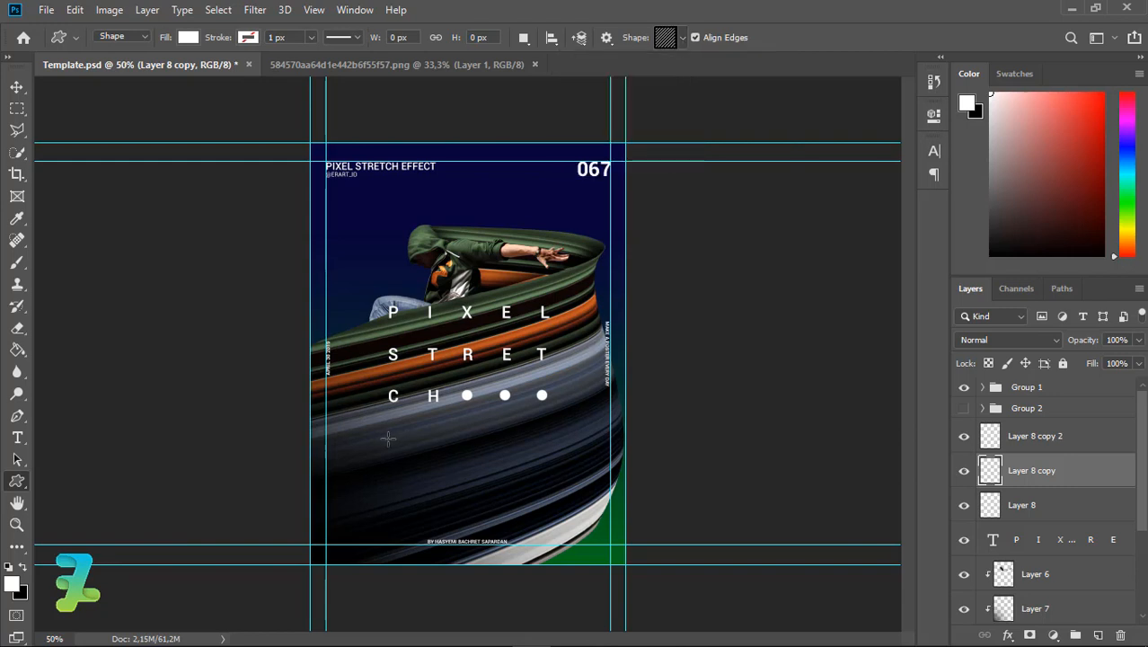
Add a layer above the dot layers and draw a small white-filled striped square on the dark ribbon beneath "C H"
left_click(1088, 439)
left_click(1098, 635)
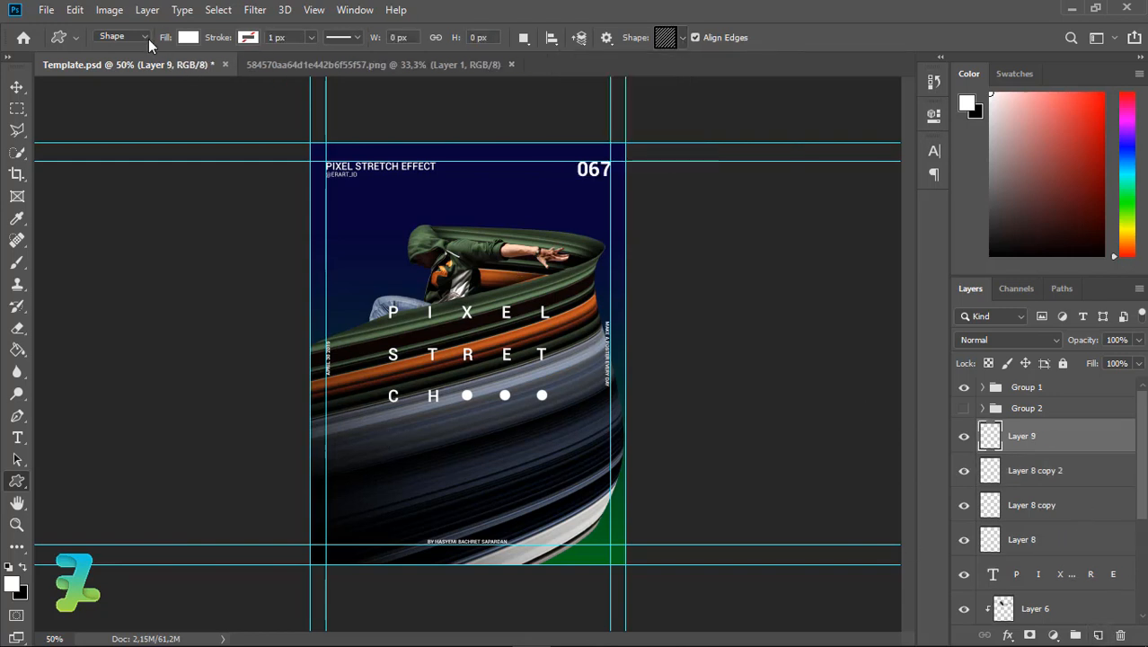
key("d")
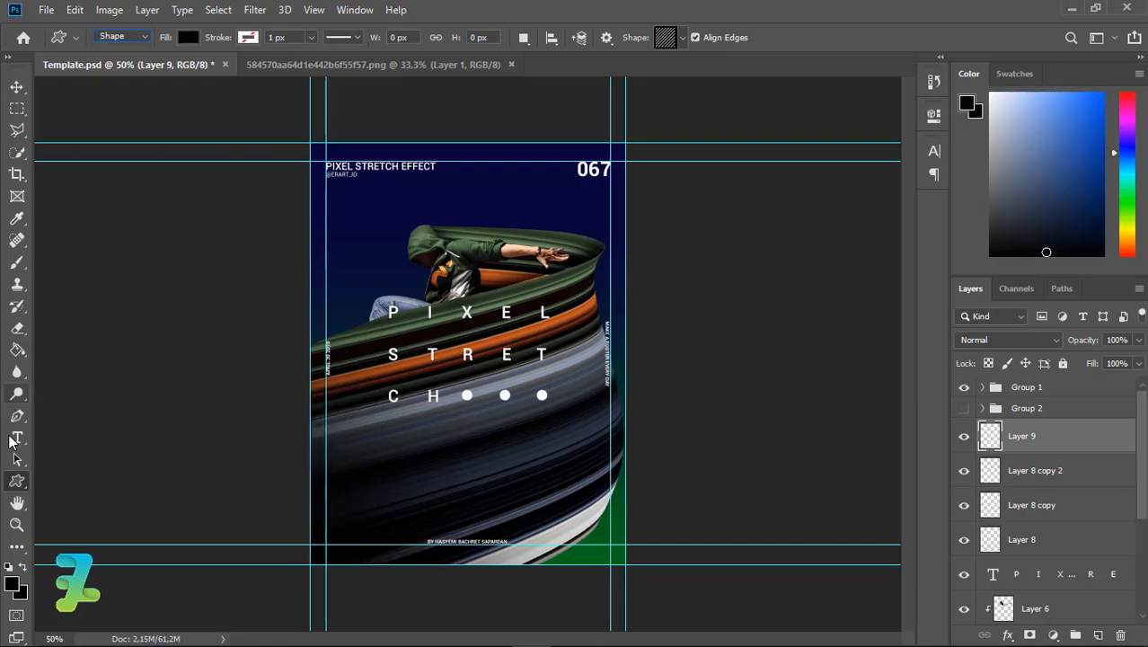
key("ctrl+z")
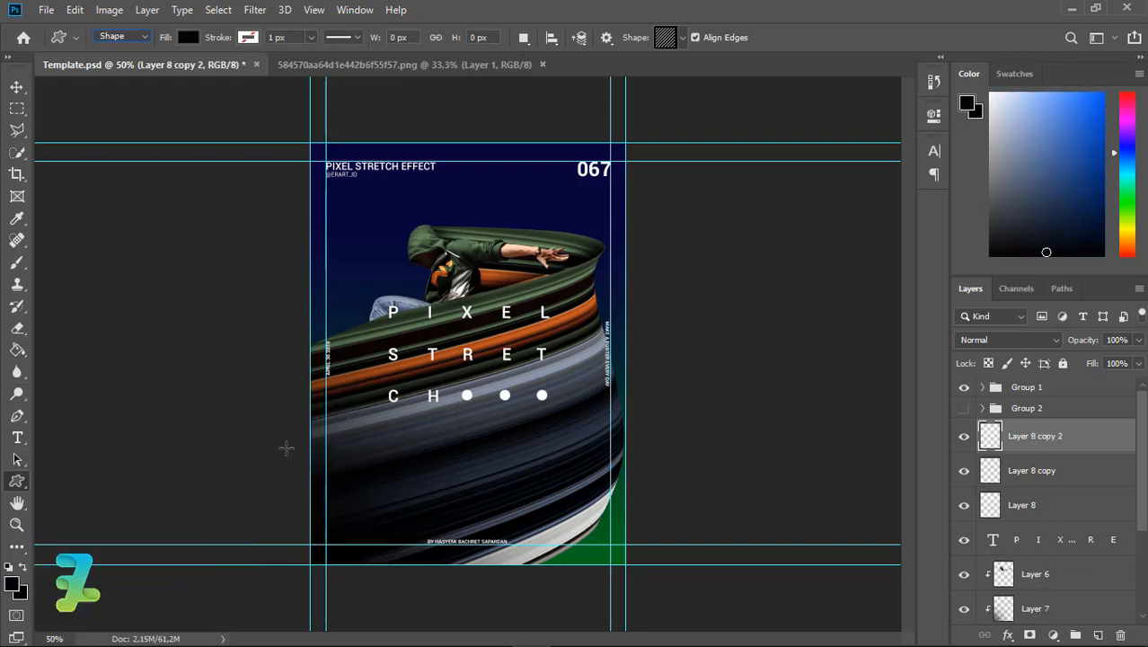
key("ctrl+shift+z")
left_click(187, 37)
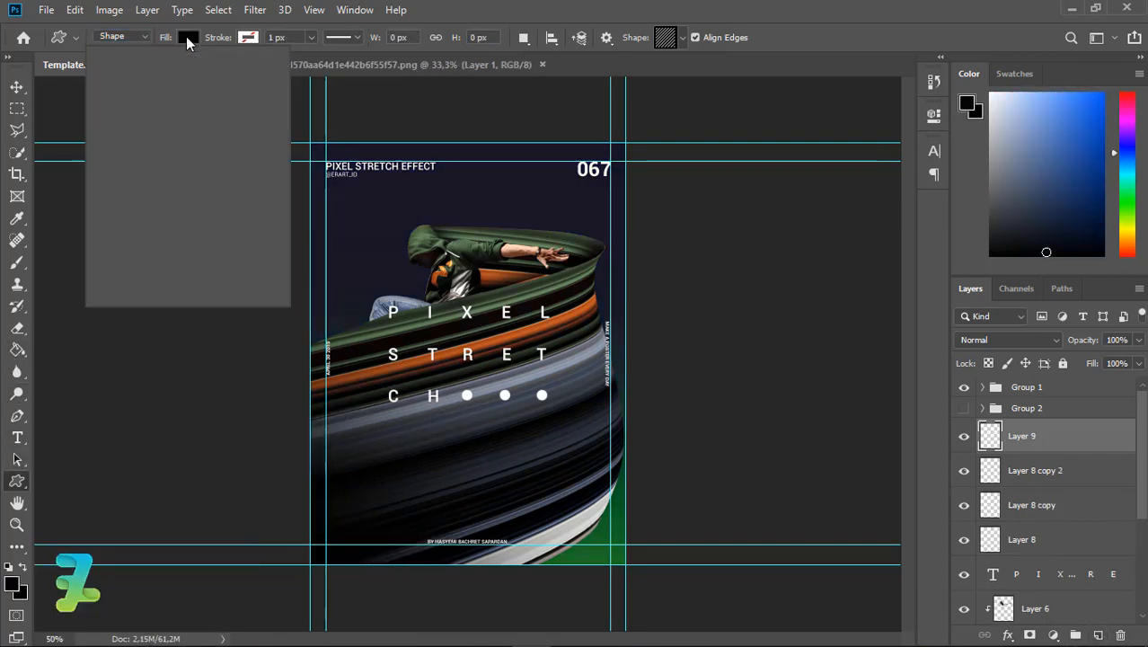
left_click(187, 37)
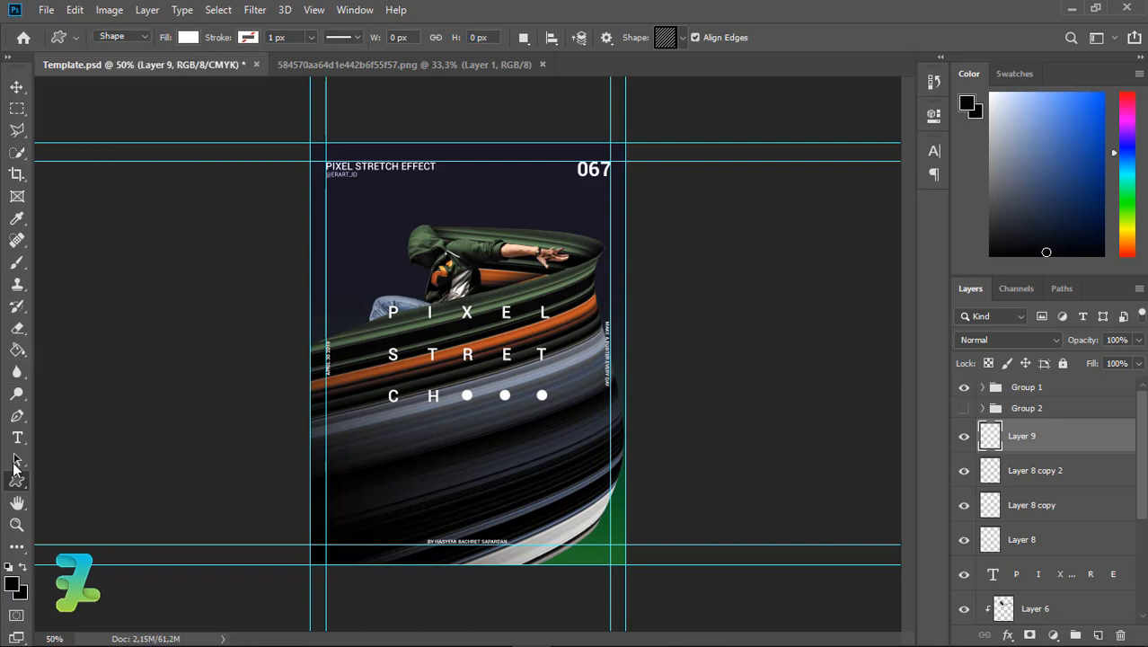
mouse_move(455, 434)
left_mouse_down()
mouse_move(449, 424)
mouse_move(439, 434)
left_mouse_up()
Move the striped square to the dancer's left and place its layer directly above Gradient Fill 1
key("v")
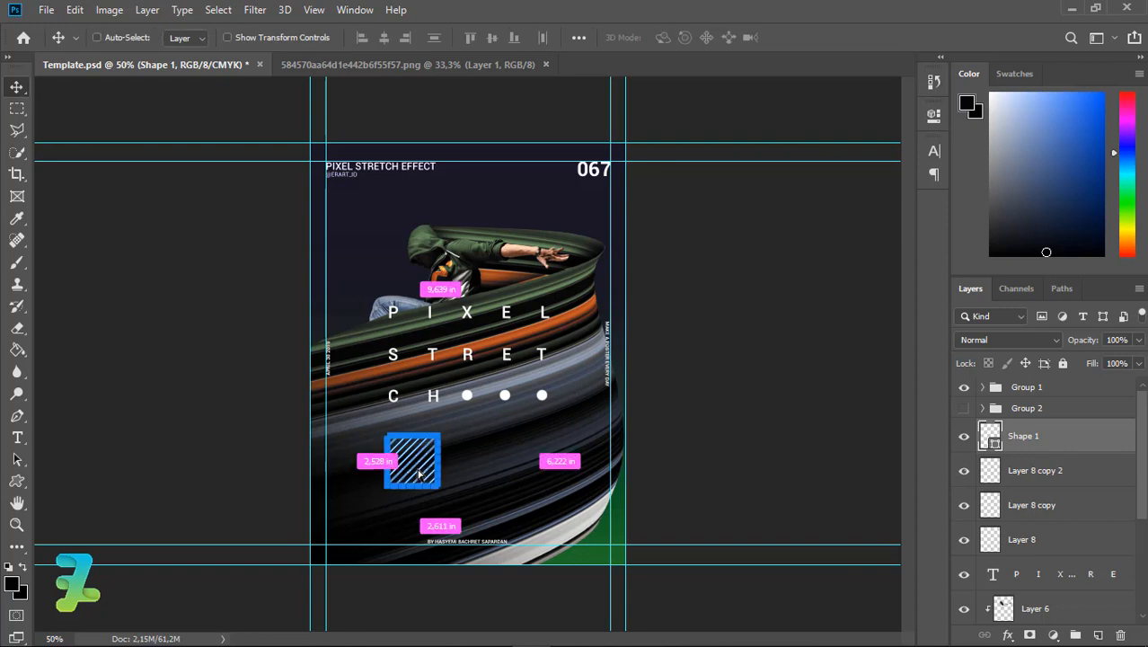
mouse_move(421, 526)
left_mouse_down()
mouse_move(378, 331)
mouse_move(385, 302)
mouse_move(363, 259)
left_mouse_up()
mouse_move(990, 438)
left_mouse_down()
mouse_move(1008, 639)
mouse_move(1008, 629)
left_mouse_up()
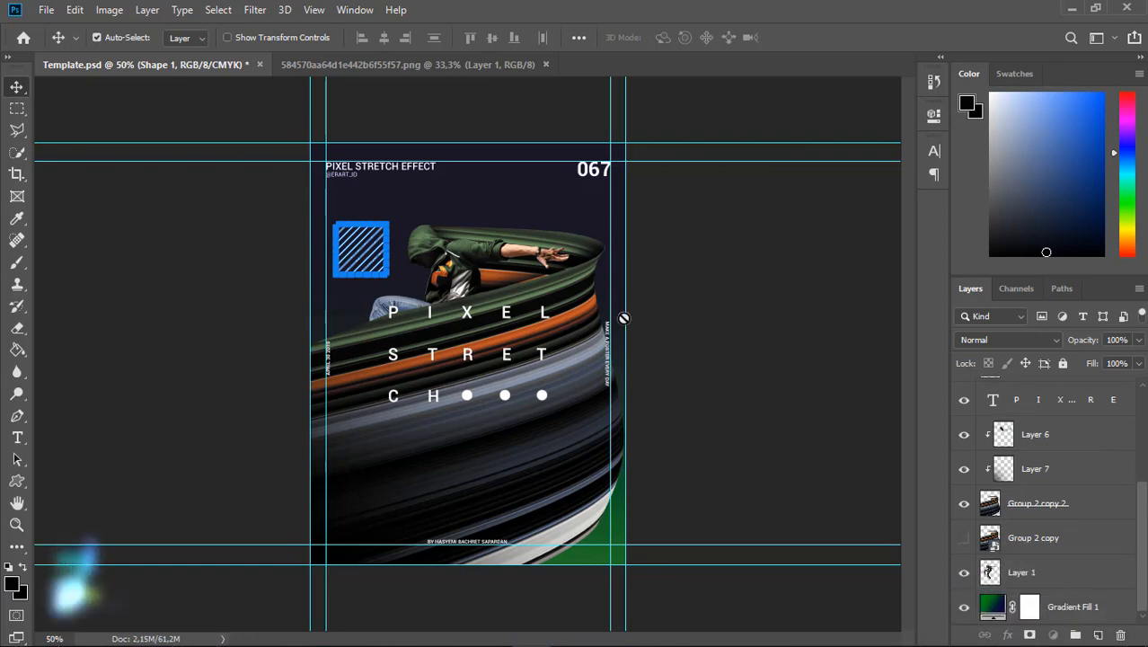
Enlarge the striped square to about 443 px and position it behind the dancer, below the PIXEL STRETCH EFFECT heading
key("ctrl+t")
mouse_move(387, 223)
left_mouse_down()
mouse_move(490, 163)
mouse_move(390, 225)
mouse_move(463, 145)
mouse_move(577, 138)
left_mouse_up()
key("Return")
mouse_move(404, 187)
left_mouse_down()
mouse_move(393, 209)
mouse_move(395, 289)
mouse_move(411, 295)
left_mouse_up()
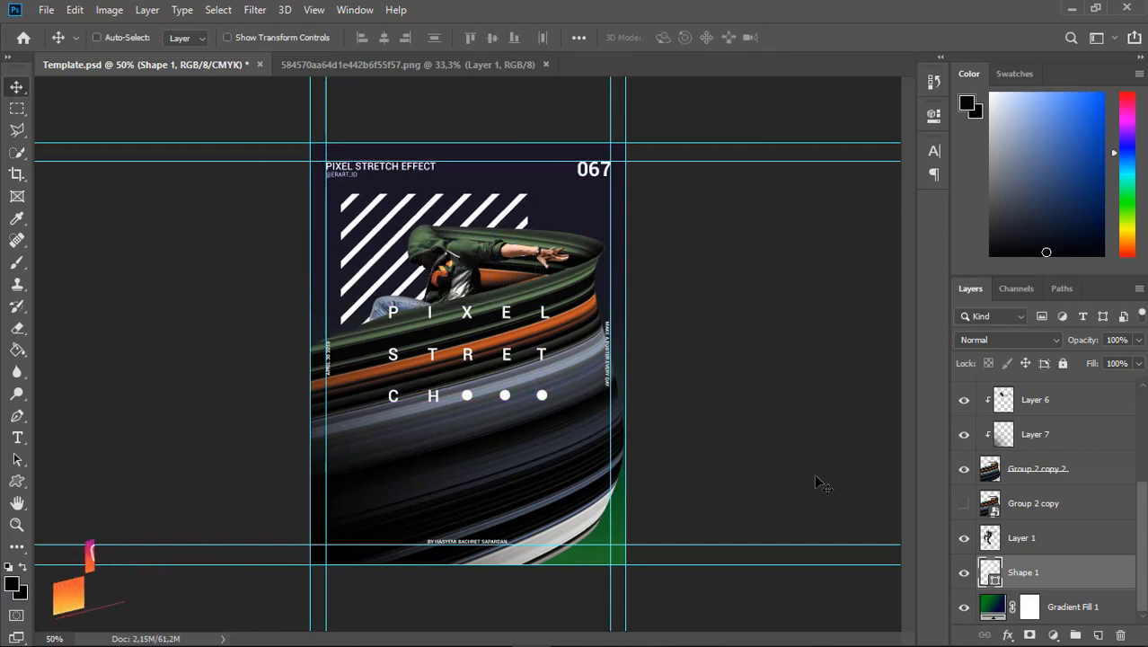
Duplicate the stripes, place the copy's layer directly beneath the title text layer, and move it over the poster's lower-right corner
key("ctrl+j")
left_click_drag(1024, 572, 1043, 445)
mouse_move(514, 338)
left_mouse_down()
mouse_move(665, 582)
mouse_move(675, 575)
mouse_move(597, 498)
mouse_move(566, 492)
mouse_move(568, 479)
left_mouse_up()
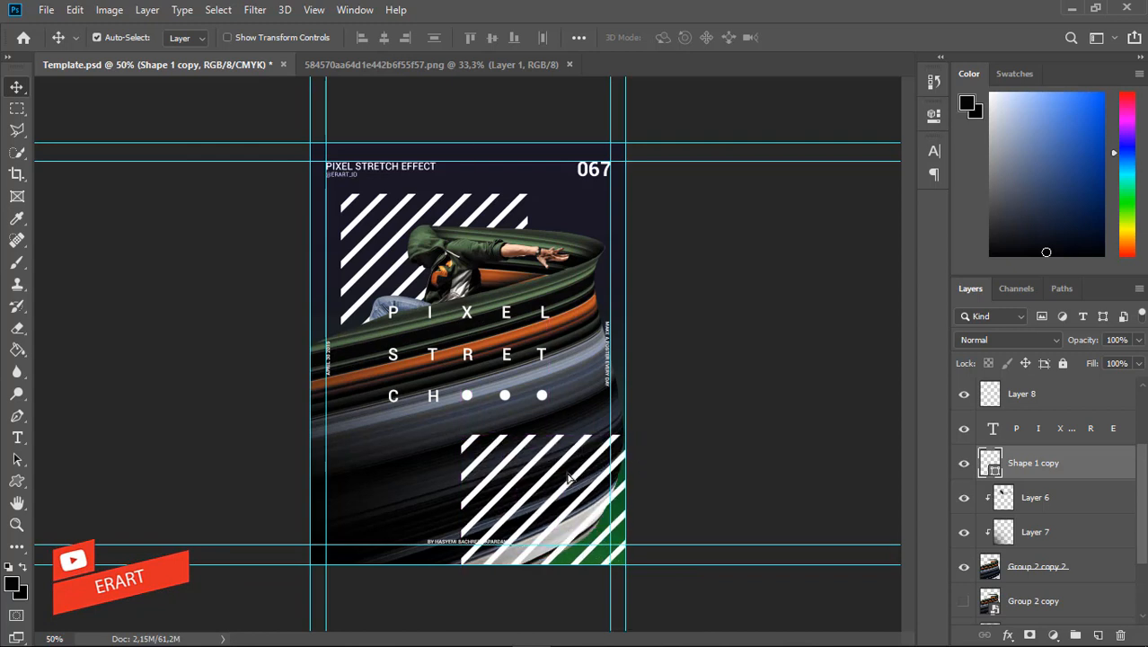
Nudge the duplicated stripes up and slightly left so they start just beneath the row of dots
key("Up")
key("Up")
key("Up")
key("Up")
key("Up")
key("Up")
key("Up")
key("Up")
key("Up")
key("Up")
key("Up")
key("Up")
key("Up")
key("Up")
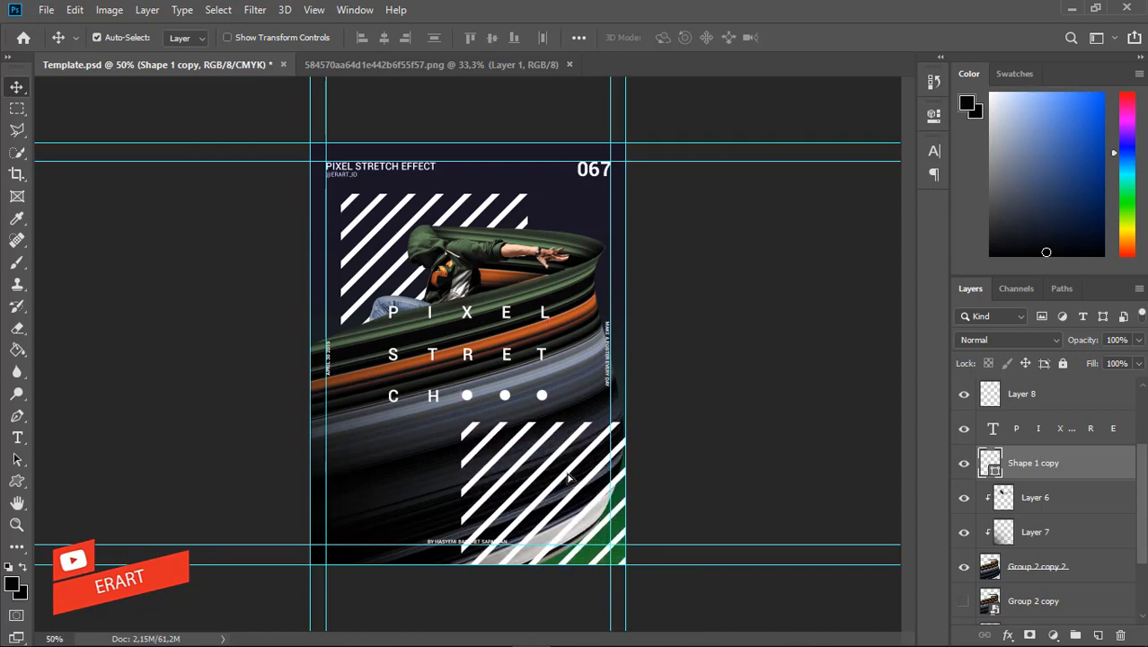
key("Left")
key("Left")
key("Left")
key("Left")
key("Left")
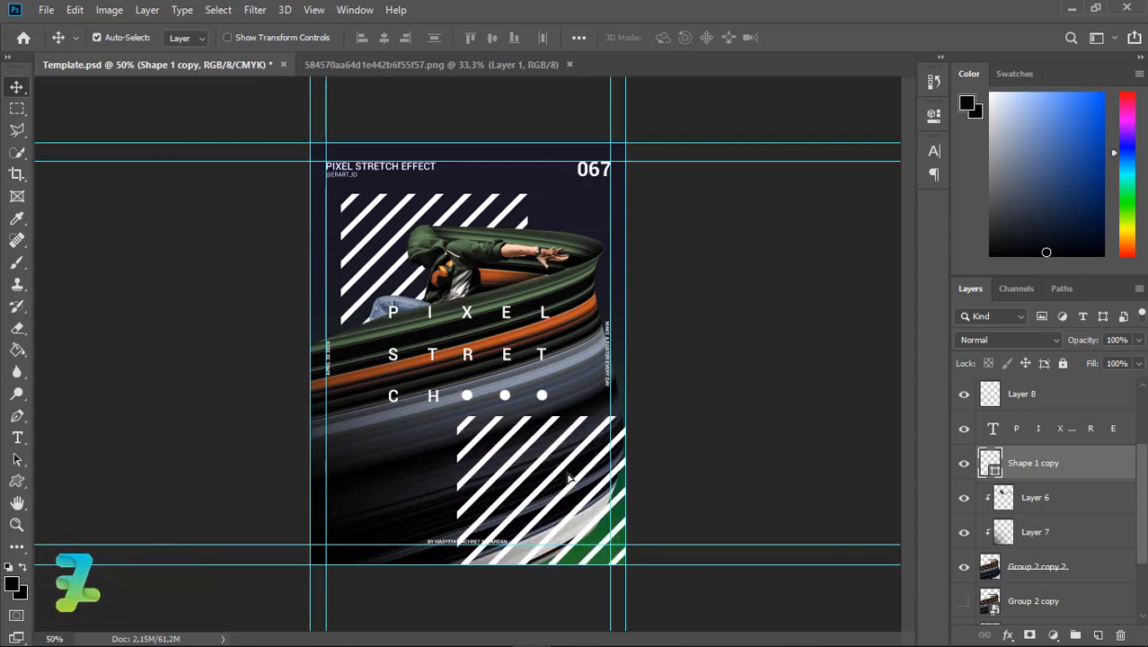
key("Up")
key("Up")
key("Up")
key("Up")
key("Up")
key("Right")
key("Right")
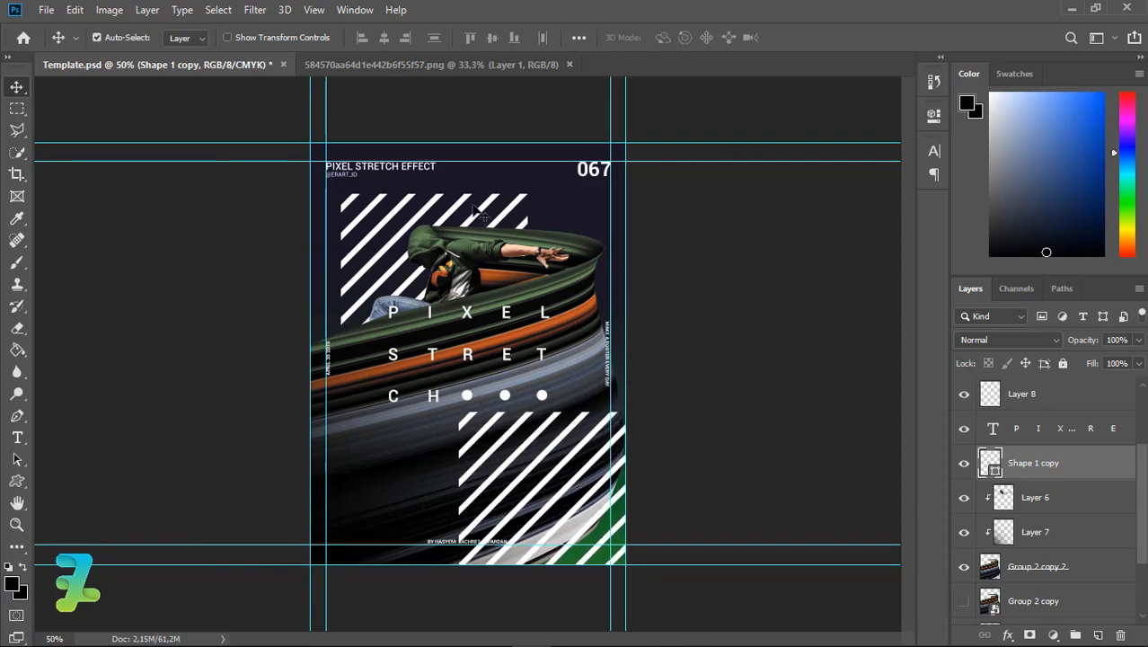
Replace the current custom shapes with the complete All shape set
key("a")
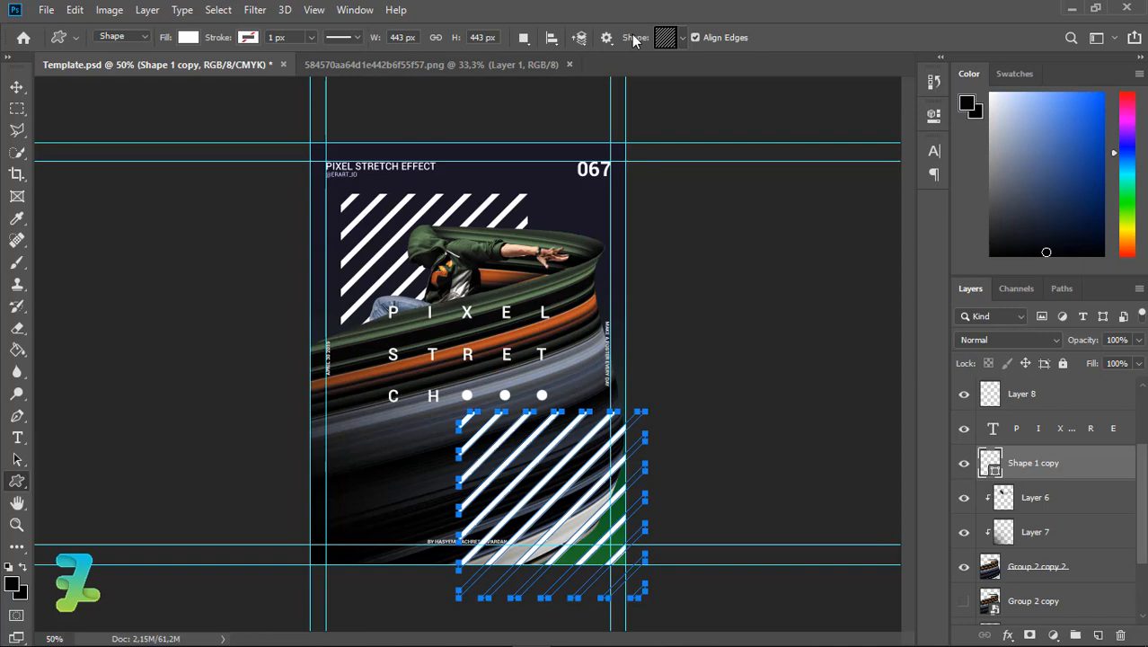
left_click(684, 38)
left_click(761, 69)
left_click(791, 319)
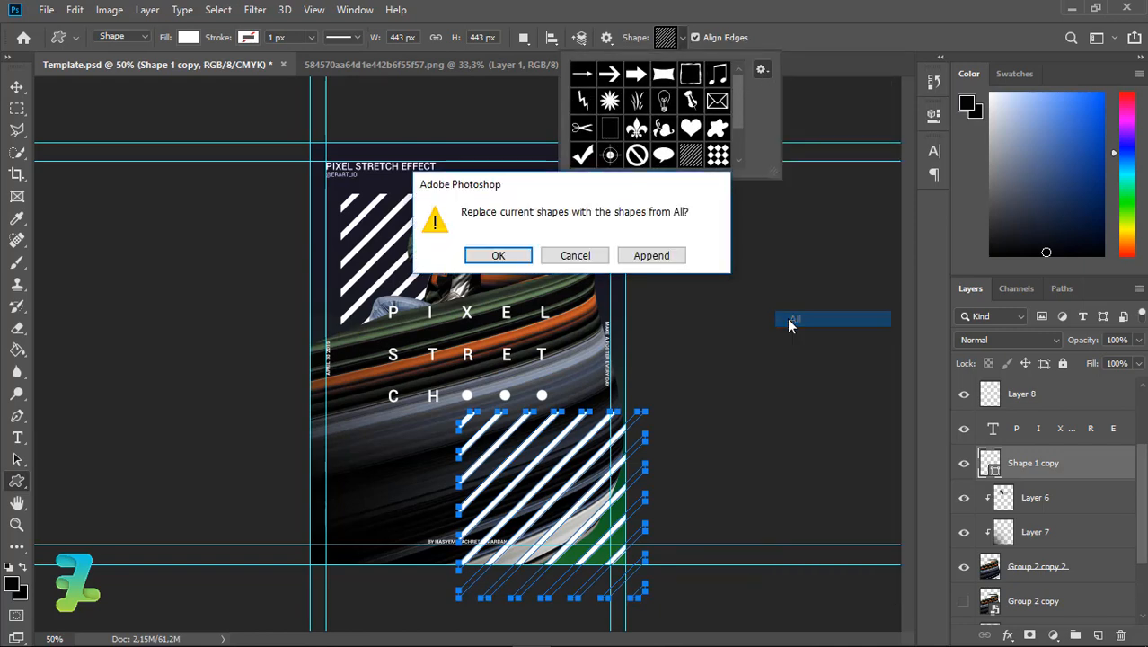
left_click(498, 255)
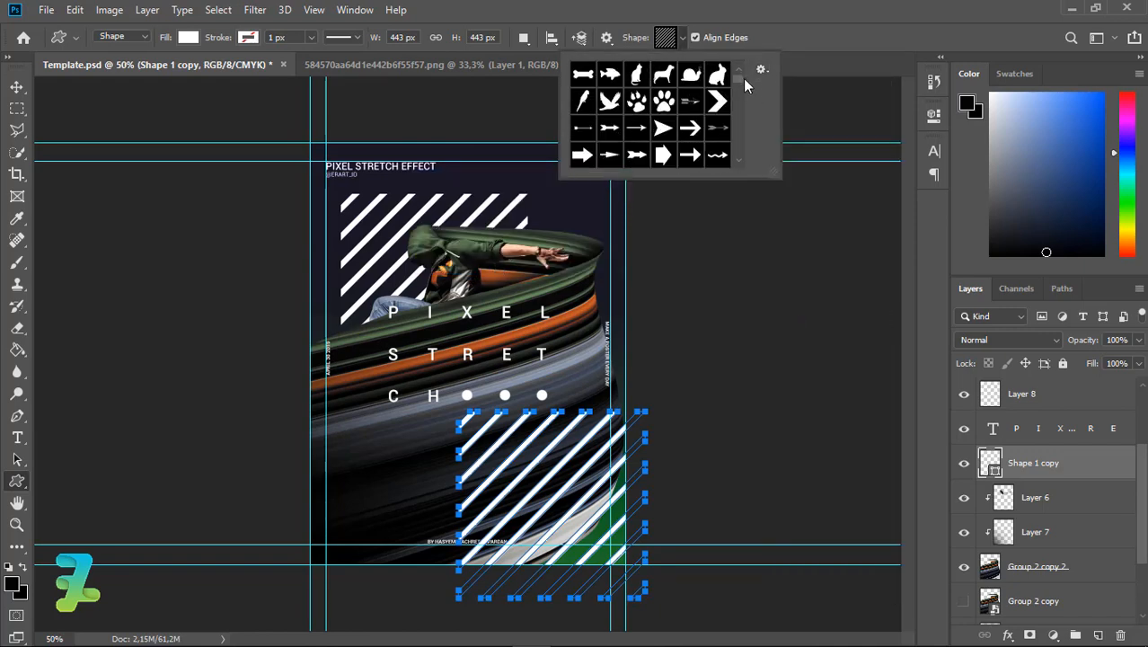
Choose the dotted X custom shape and draw it small in white on a new layer, on the ribbon left of the lower stripes
scroll(743, 81, "down", 5)
left_click_drag(750, 91, 756, 142)
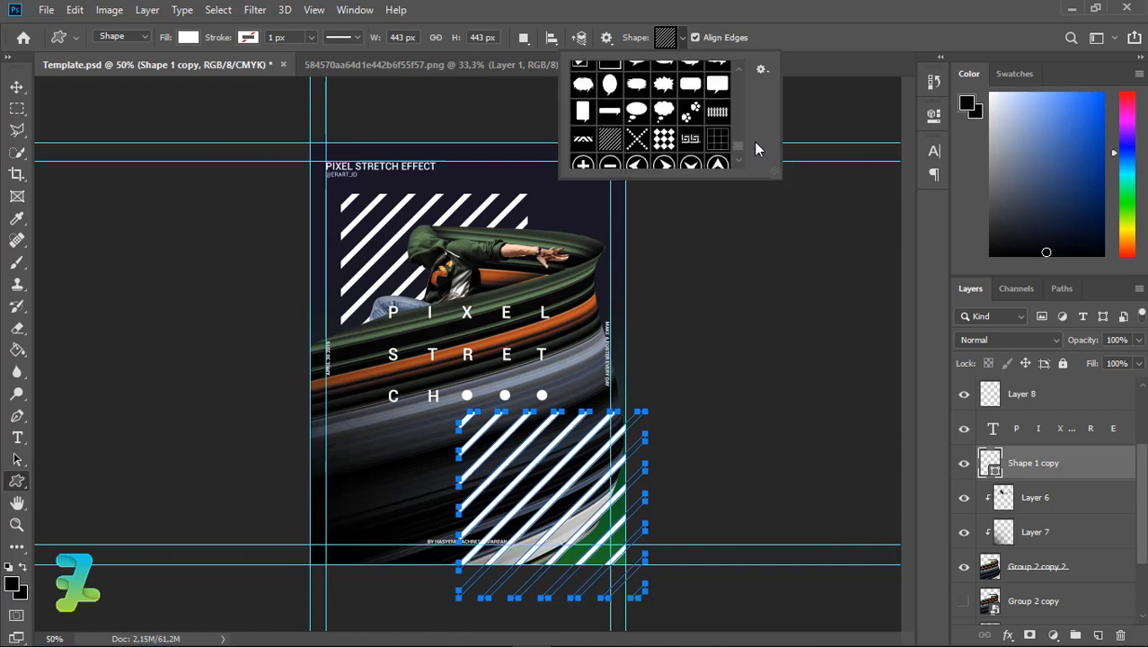
left_click(637, 140)
left_click(680, 41)
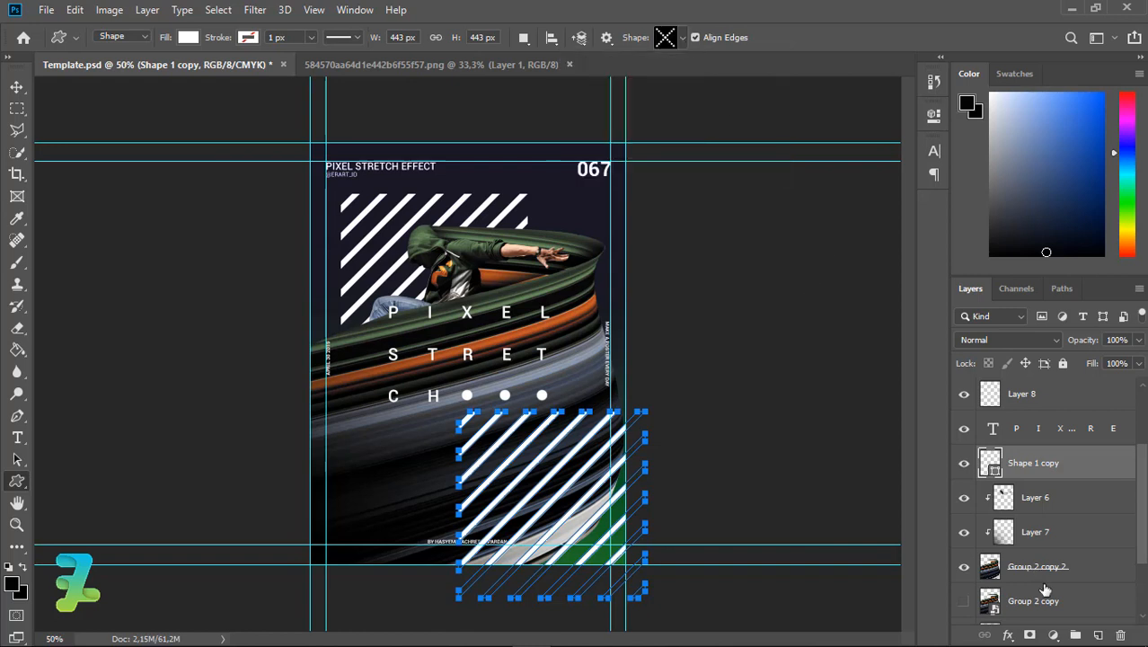
left_click(1097, 634)
left_click_drag(401, 502, 393, 481)
key("v")
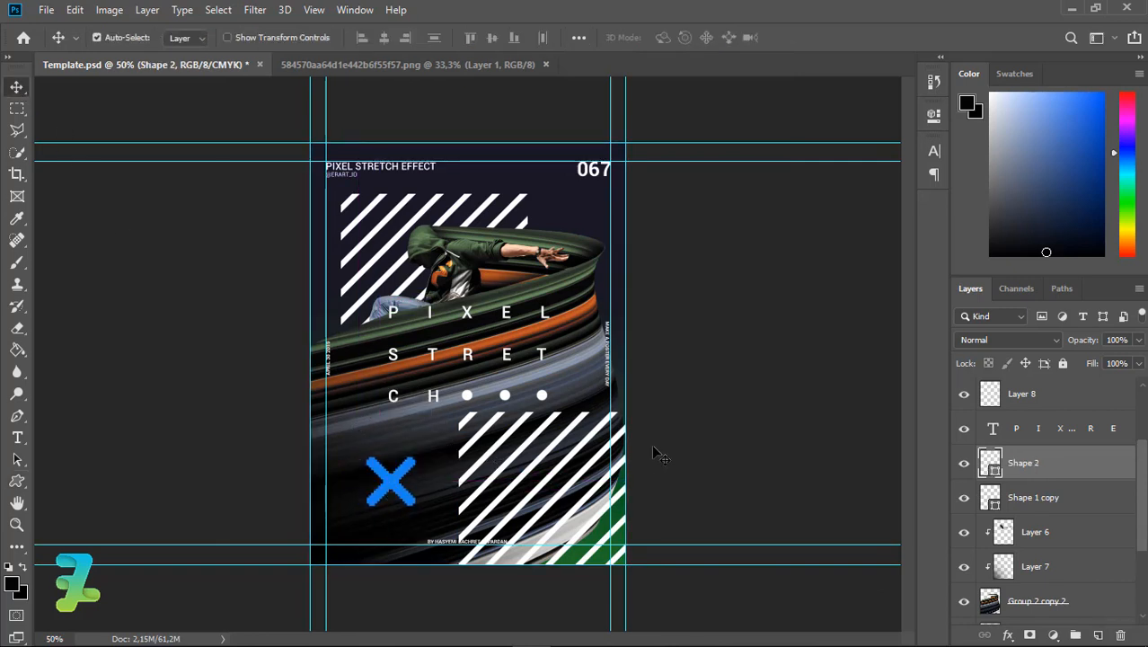
left_click(742, 460)
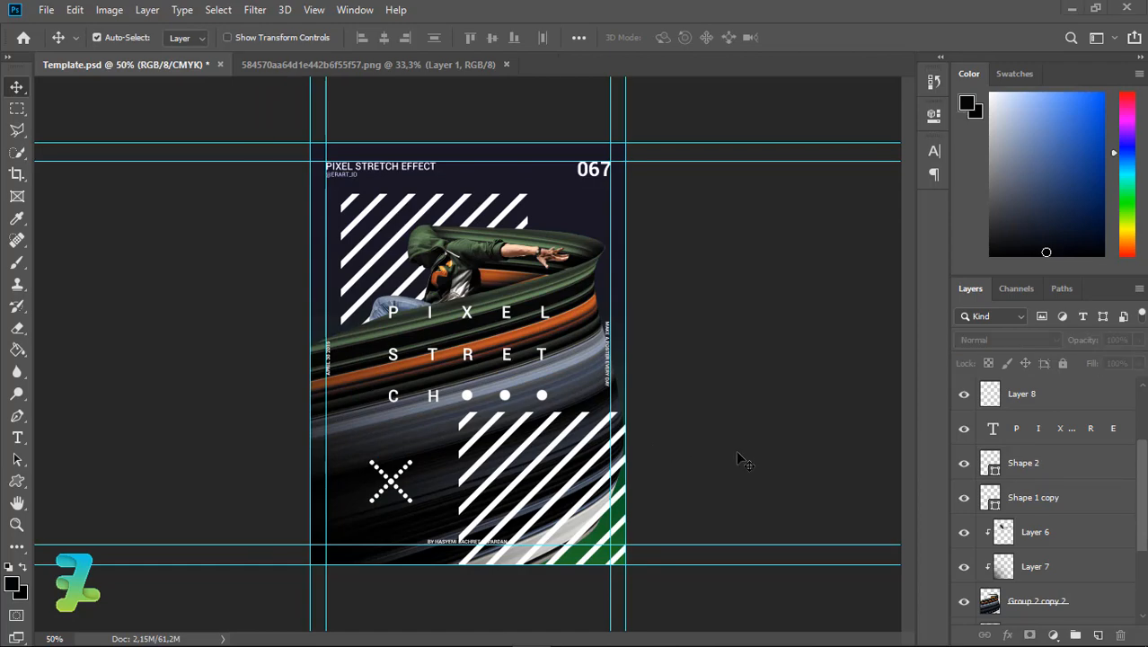